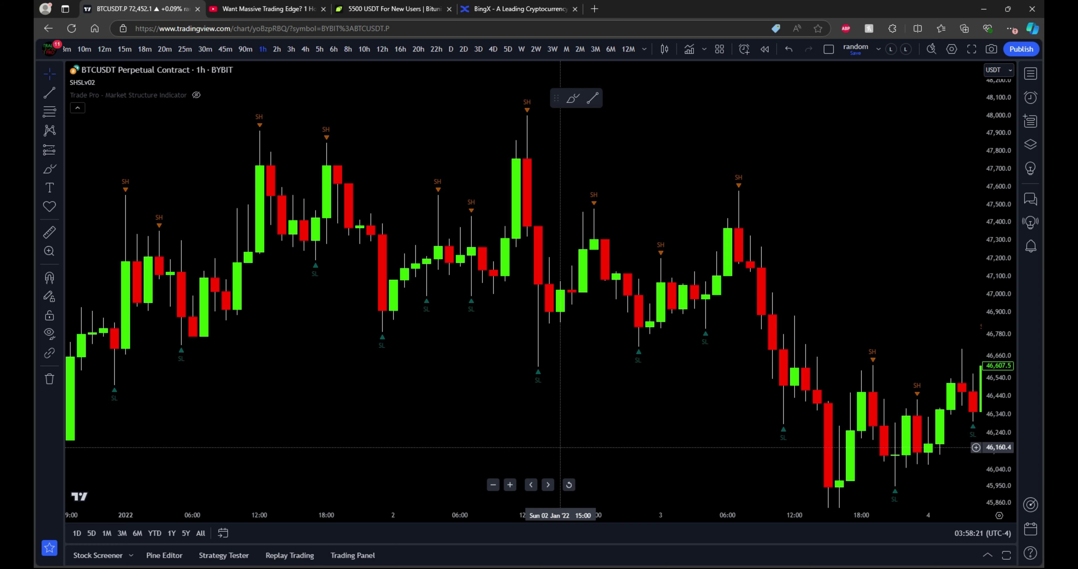
- Review the 1 Hour Market Structure results in the YouTube video alongside the BTCUSDT hourly chart from January 2022
{"action": "left_click", "coordinate": [269, 8]}
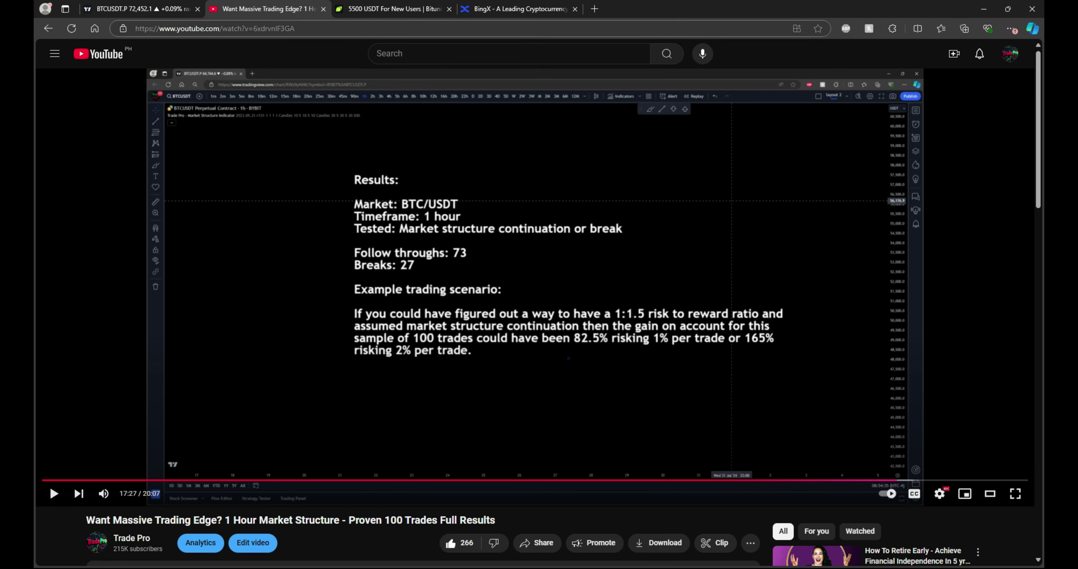
{"action": "left_click", "coordinate": [144, 9]}
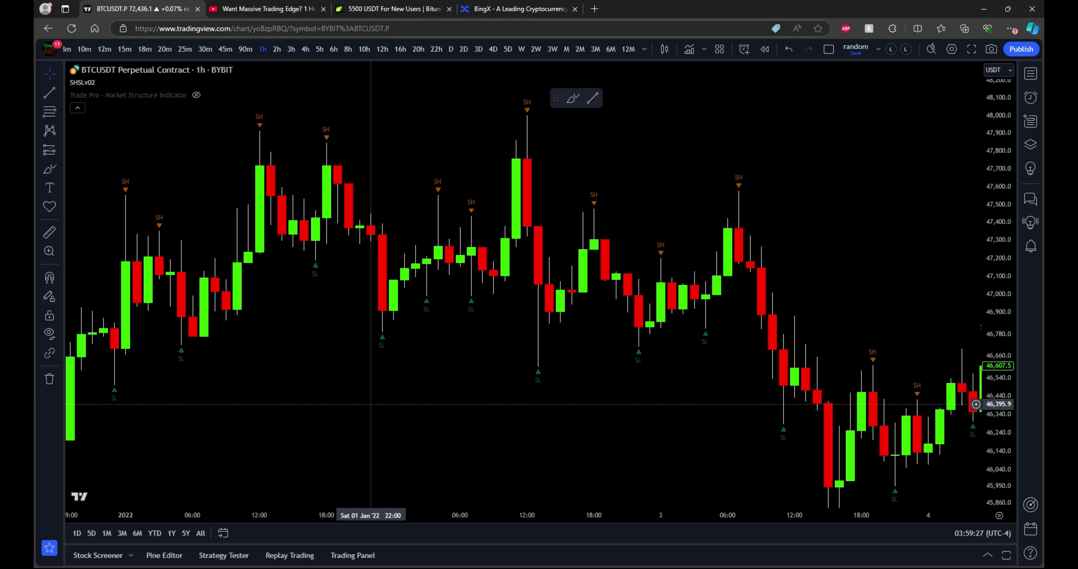
{"action": "scroll", "coordinate": [803, 293], "scroll_direction": "right", "scroll_amount": 5}
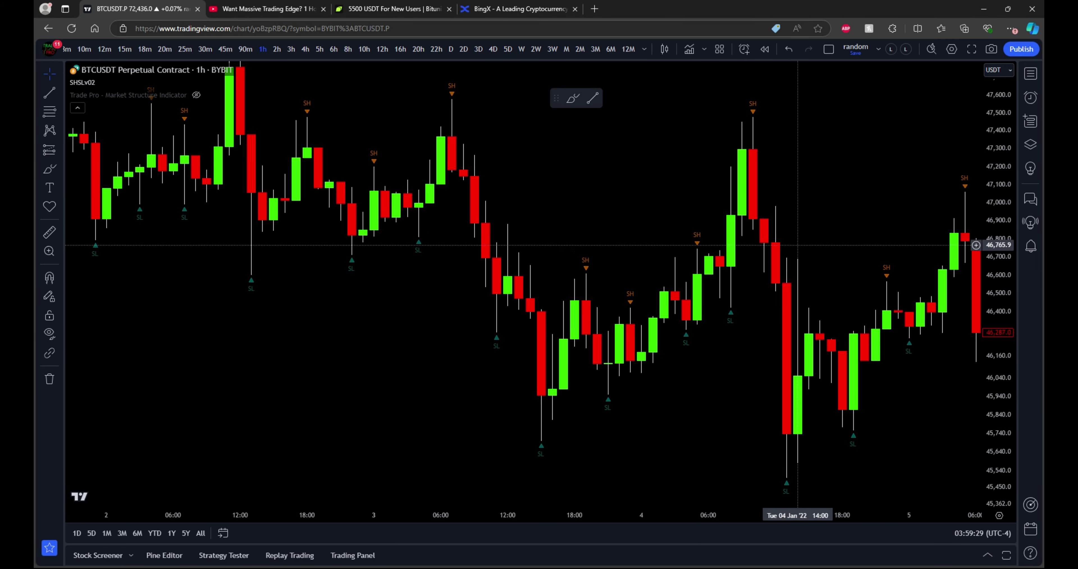
{"action": "left_click_drag", "start_coordinate": [359, 307], "coordinate": [632, 397]}
{"action": "left_click", "coordinate": [268, 8]}
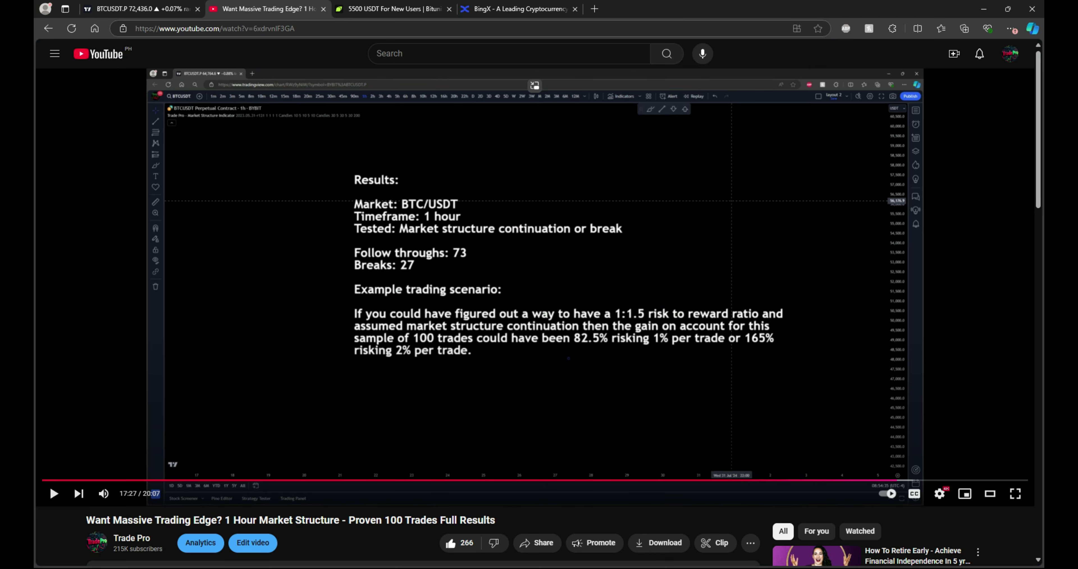
{"action": "left_click", "coordinate": [138, 8]}
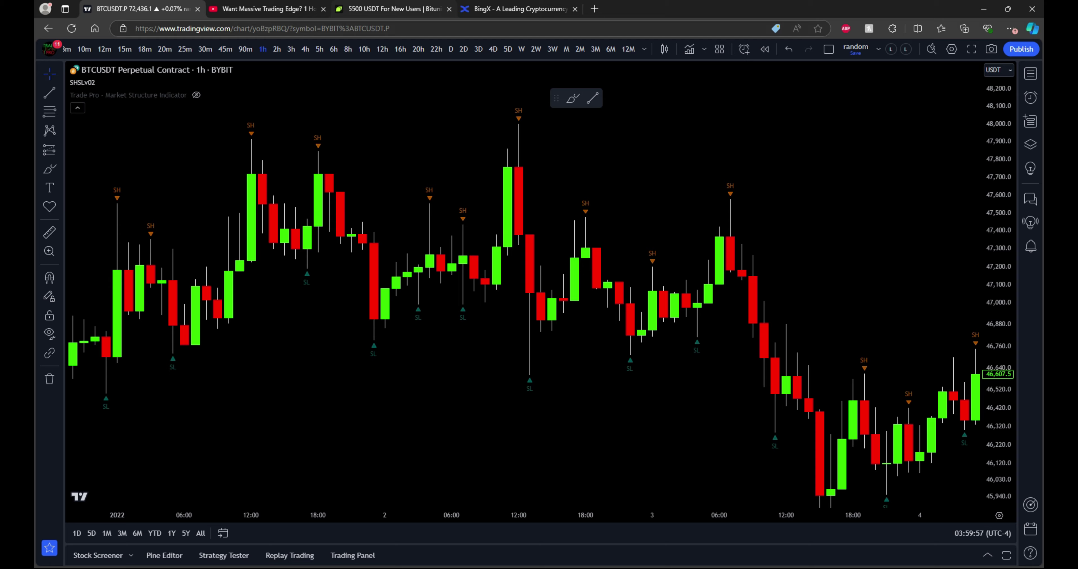
- Examine the newcomer reward offers on the Bitunix and BingX pages
{"action": "left_click", "coordinate": [394, 9]}
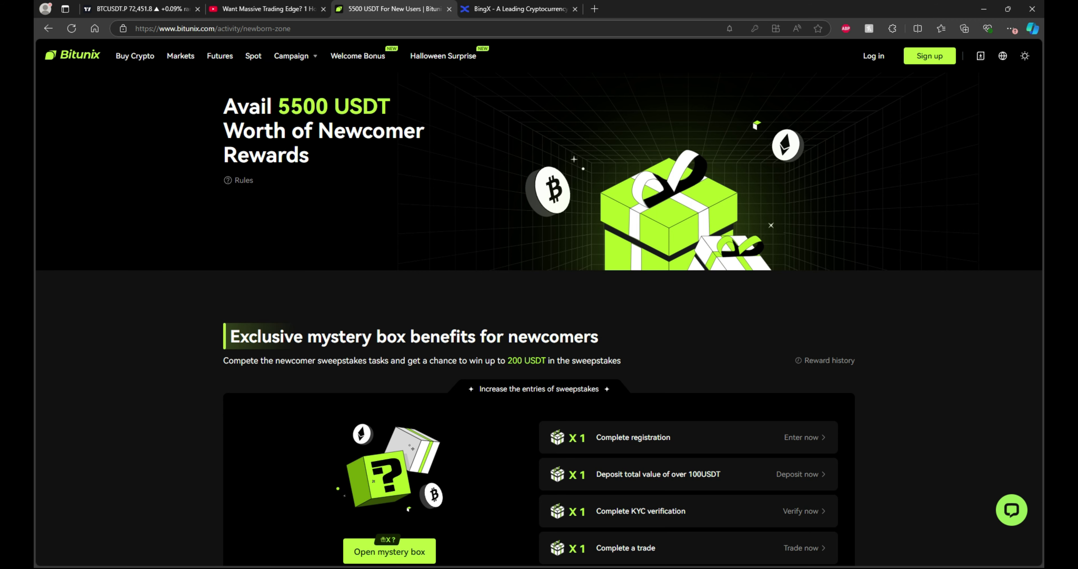
{"action": "scroll", "coordinate": [539, 318], "scroll_direction": "down", "scroll_amount": 10}
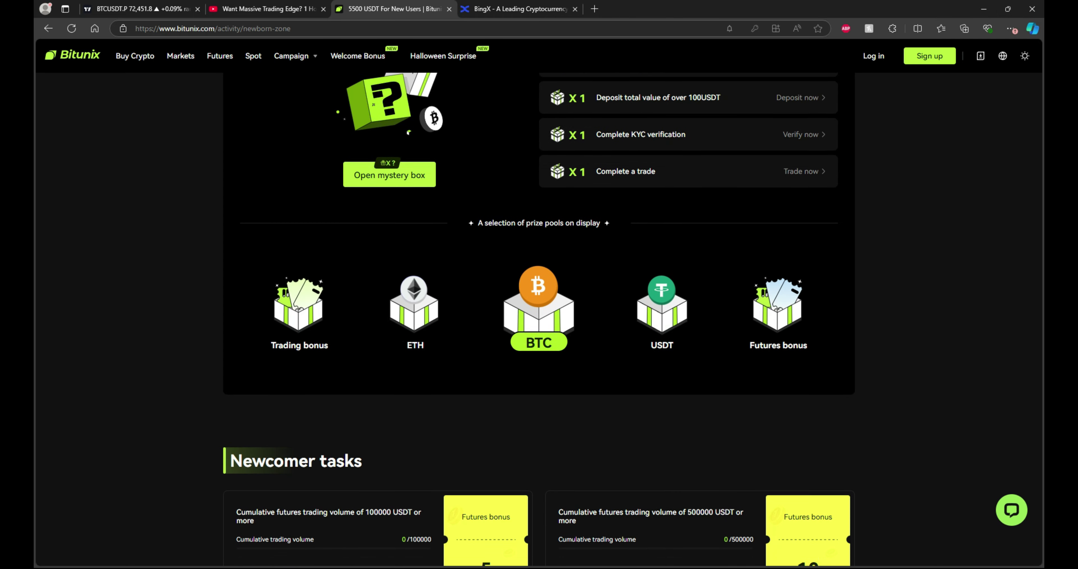
{"action": "scroll", "coordinate": [539, 318], "scroll_direction": "down", "scroll_amount": 2}
{"action": "scroll", "coordinate": [539, 318], "scroll_direction": "up", "scroll_amount": 15}
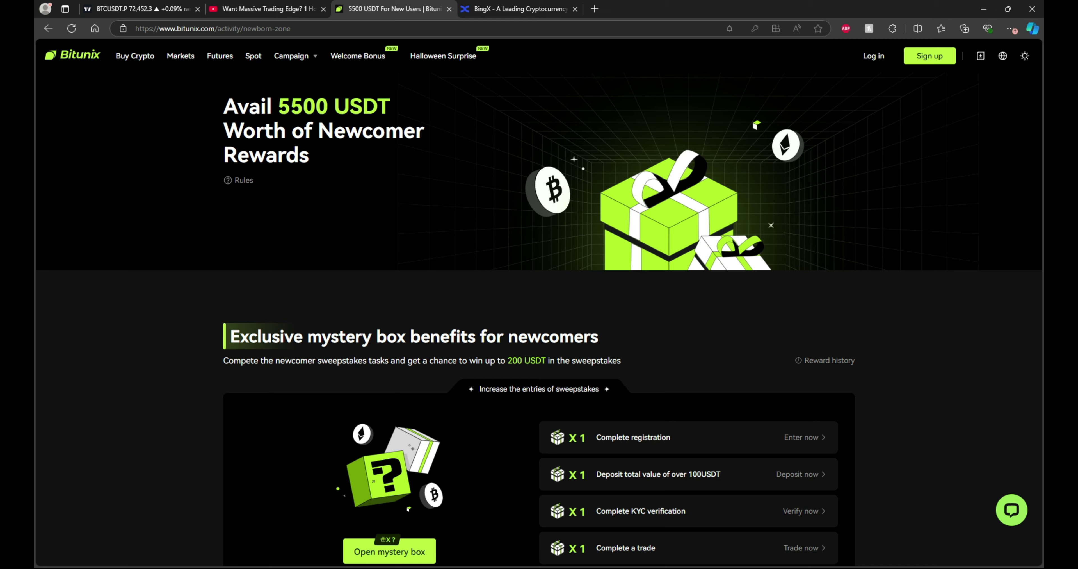
{"action": "key", "text": "ctrl+Tab"}
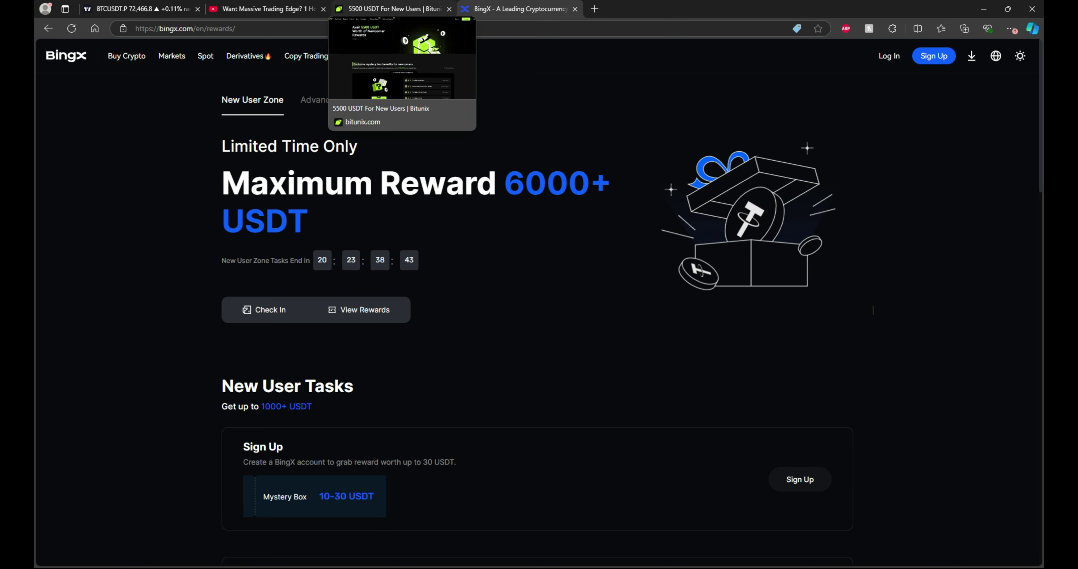
{"action": "left_click", "coordinate": [389, 8]}
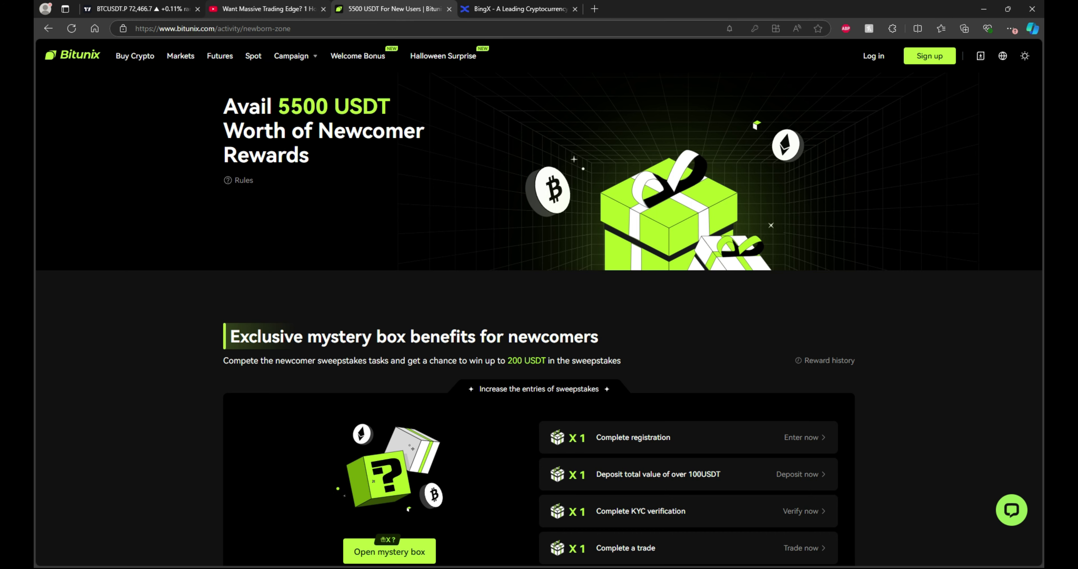
- Return to the TradingView BTCUSDT chart, look up "swi" among the indicators to find Swing Highs and Lows (version 2), and close the search
{"action": "left_click", "coordinate": [143, 8]}
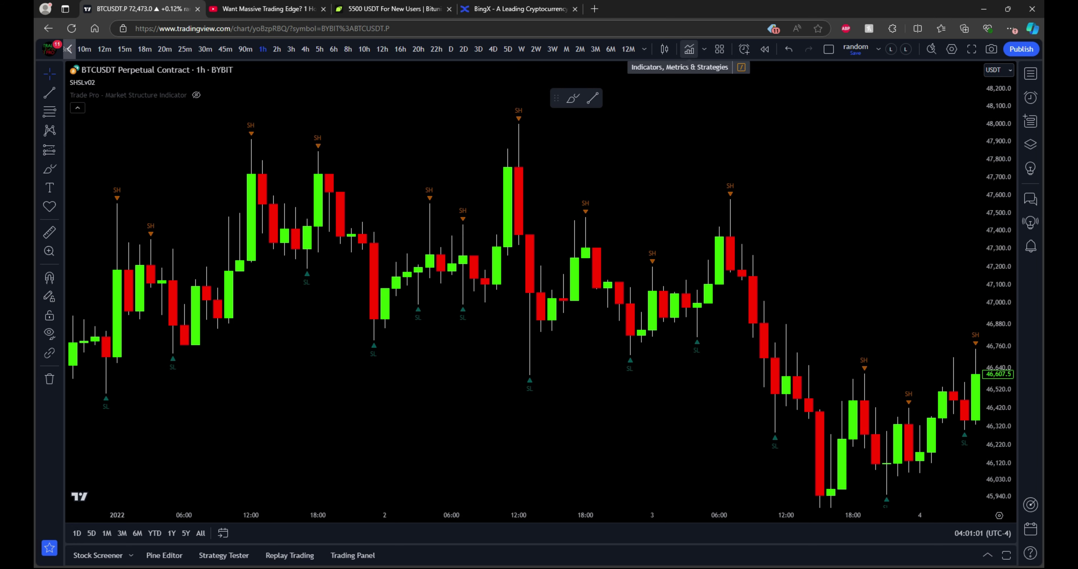
{"action": "left_click", "coordinate": [689, 49]}
{"action": "type", "text": "sw"}
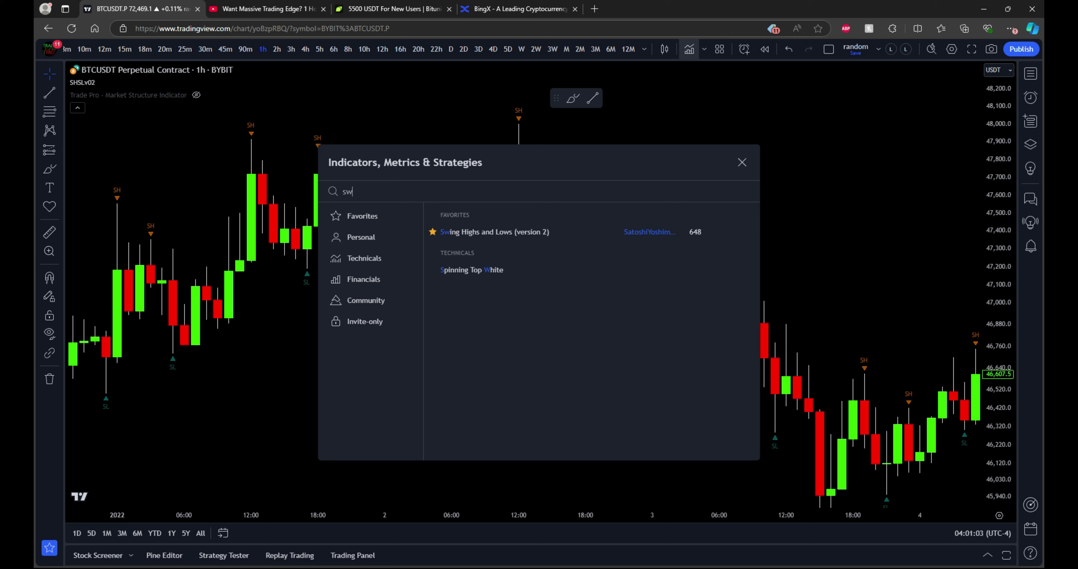
{"action": "type", "text": "i"}
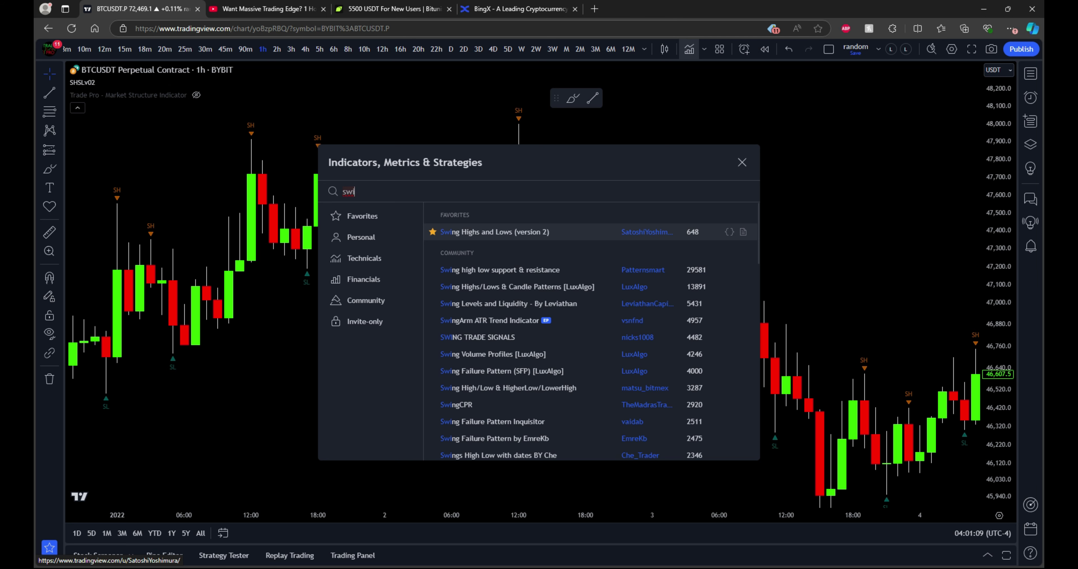
{"action": "left_click", "coordinate": [742, 162]}
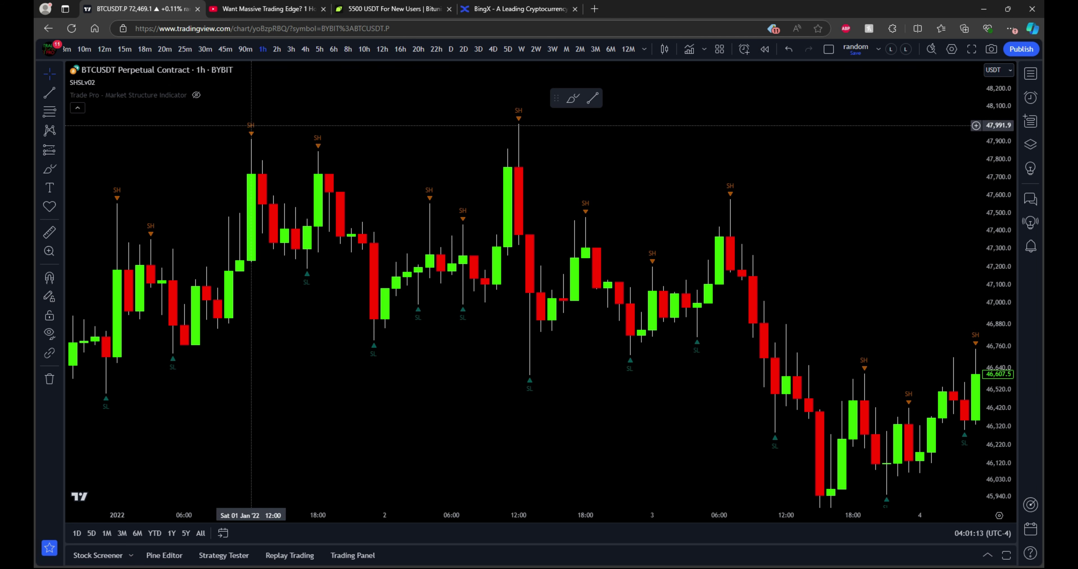
- Temporarily show the Trade Pro - Market Structure Indicator to compare its arrows with the swing labels, leaving it hidden
{"action": "left_click", "coordinate": [196, 94]}
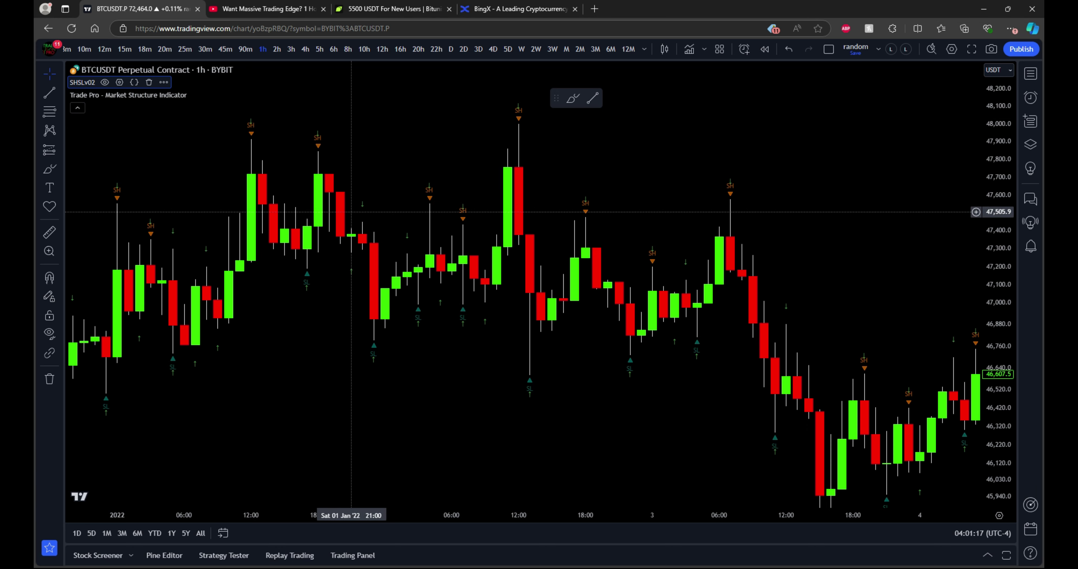
{"action": "left_click", "coordinate": [196, 95]}
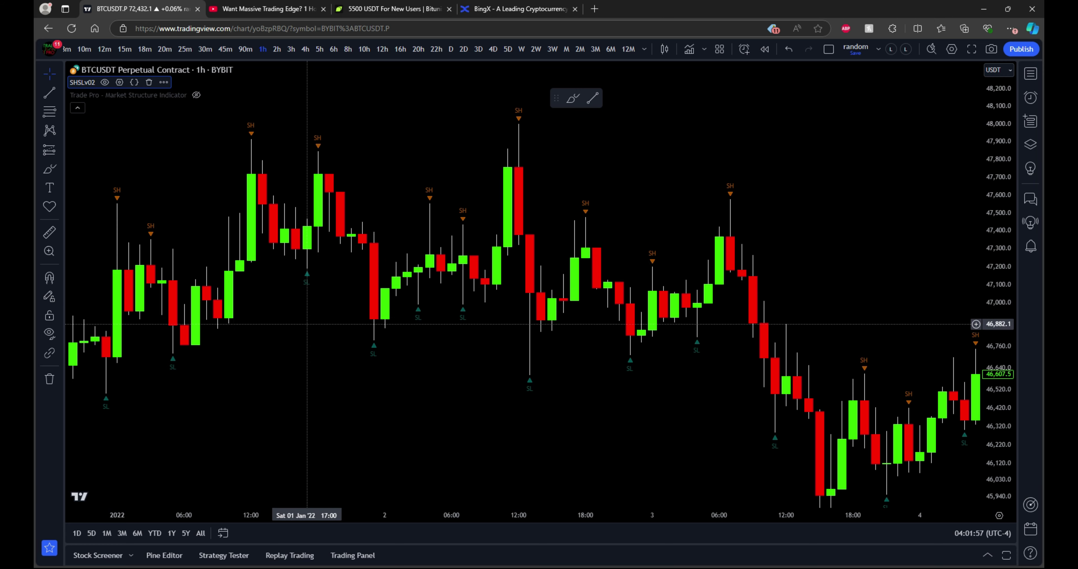
{"action": "left_click", "coordinate": [196, 95]}
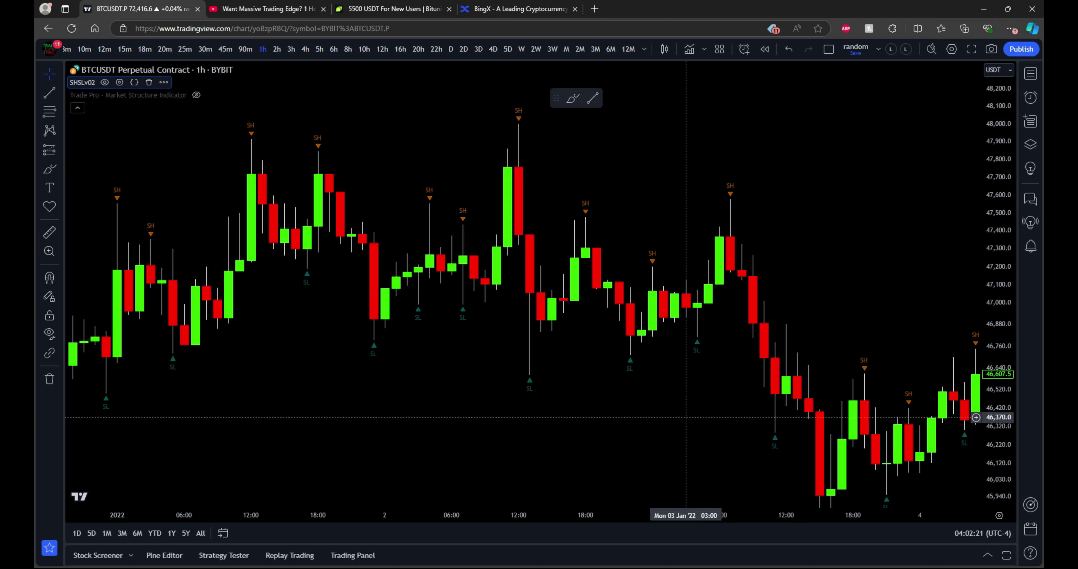
- Examine the hourly price action through January 2022 up to the swing highs and lows of the 21 January downtrend
{"action": "left_click_drag", "start_coordinate": [667, 404], "coordinate": [469, 330]}
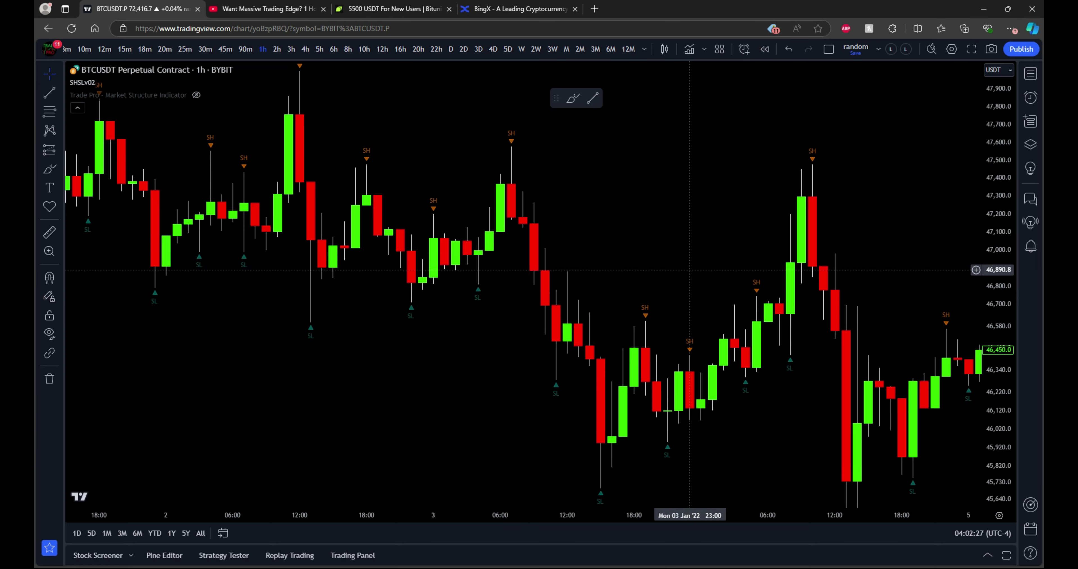
{"action": "left_click_drag", "start_coordinate": [690, 270], "coordinate": [259, 178]}
{"action": "scroll", "coordinate": [293, 179], "scroll_direction": "down", "scroll_amount": 4}
{"action": "left_click_drag", "start_coordinate": [998, 183], "coordinate": [999, 481]}
{"action": "left_click_drag", "start_coordinate": [838, 342], "coordinate": [387, 188]}
{"action": "left_click_drag", "start_coordinate": [832, 283], "coordinate": [313, 214]}
{"action": "left_click_drag", "start_coordinate": [751, 356], "coordinate": [173, 380]}
{"action": "left_click_drag", "start_coordinate": [716, 380], "coordinate": [271, 383]}
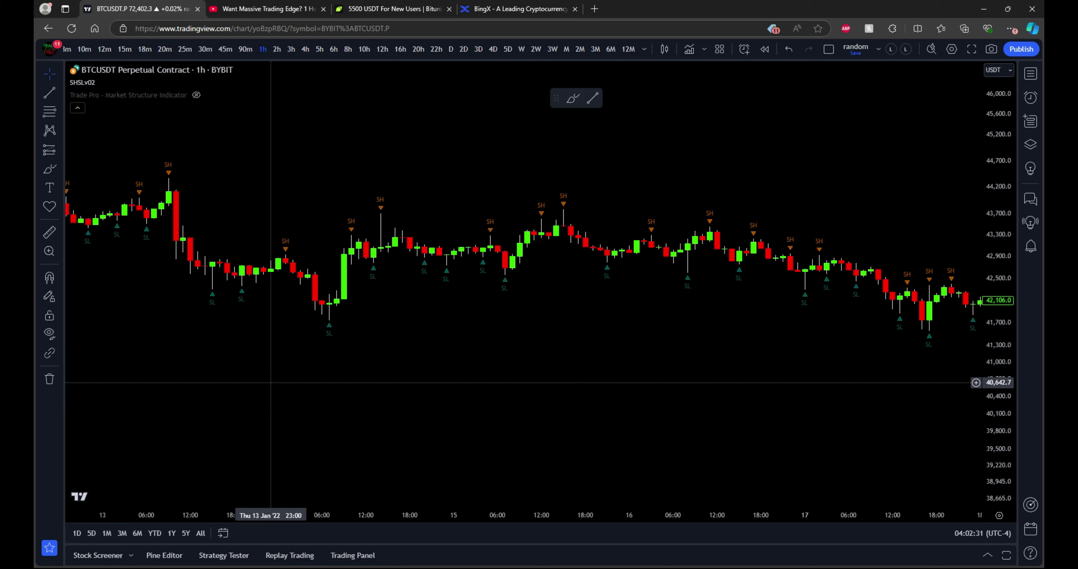
{"action": "scroll", "coordinate": [271, 382], "scroll_direction": "right", "scroll_amount": 15}
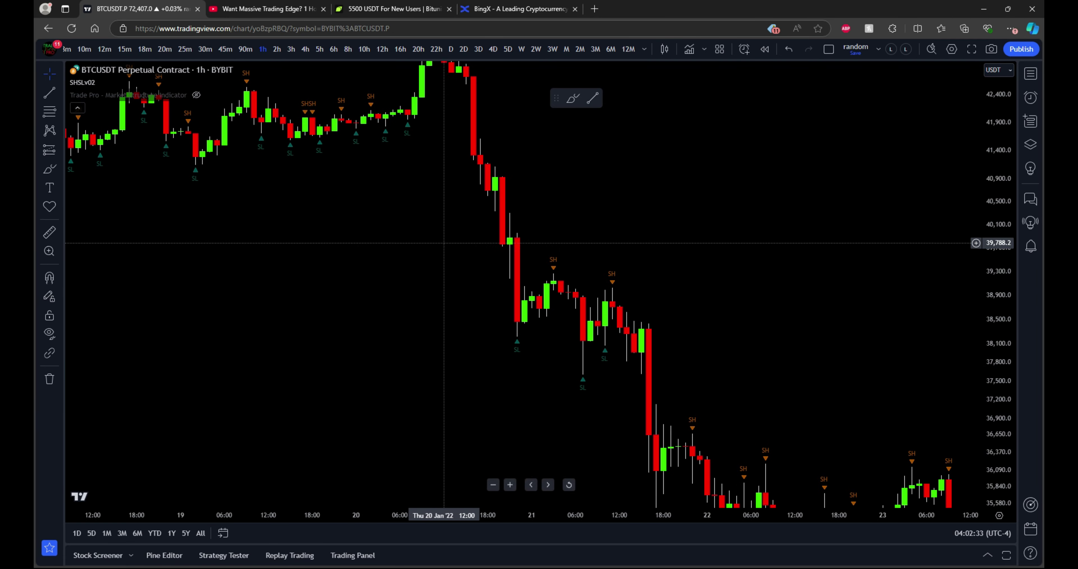
{"action": "left_click_drag", "start_coordinate": [442, 360], "coordinate": [609, 334]}
{"action": "left_click_drag", "start_coordinate": [888, 284], "coordinate": [836, 272]}
{"action": "scroll", "coordinate": [836, 272], "scroll_direction": "up", "scroll_amount": 4}
{"action": "left_click_drag", "start_coordinate": [998, 343], "coordinate": [998, 181]}
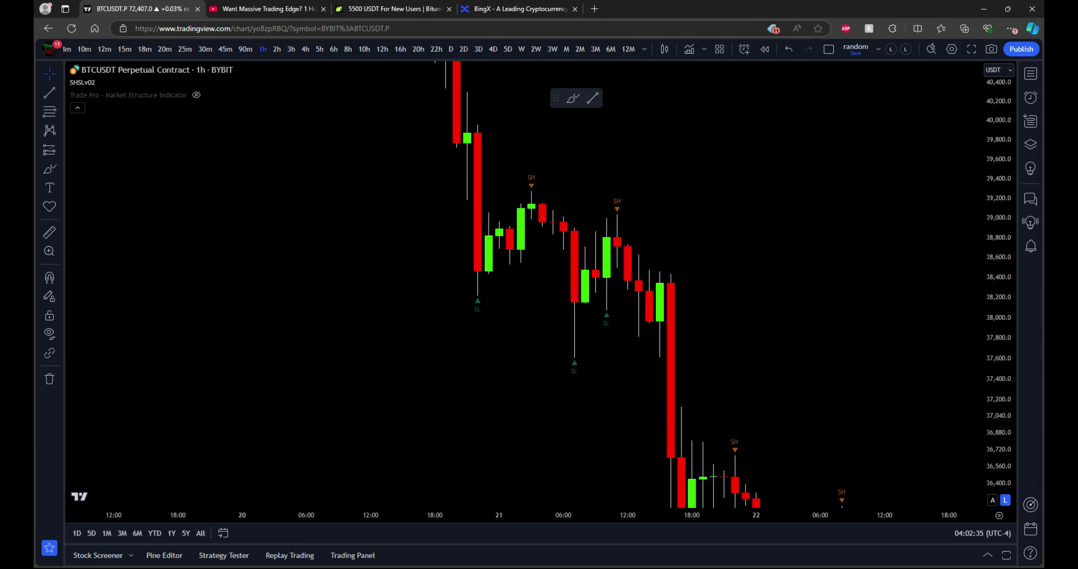
{"action": "scroll", "coordinate": [872, 240], "scroll_direction": "left", "scroll_amount": 3}
{"action": "scroll", "coordinate": [875, 238], "scroll_direction": "up", "scroll_amount": 3}
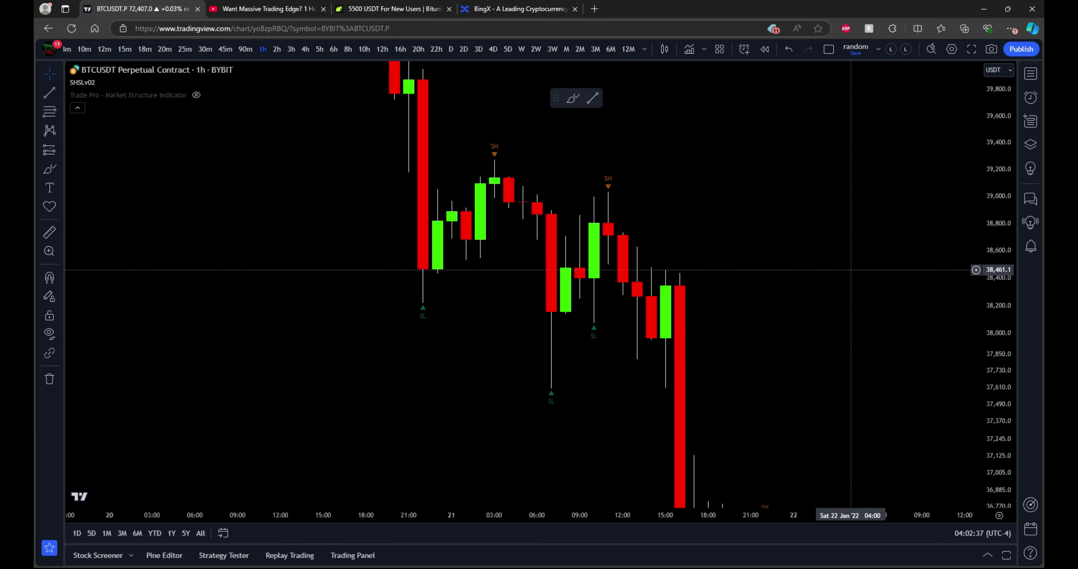
{"action": "scroll", "coordinate": [706, 205], "scroll_direction": "right", "scroll_amount": 2}
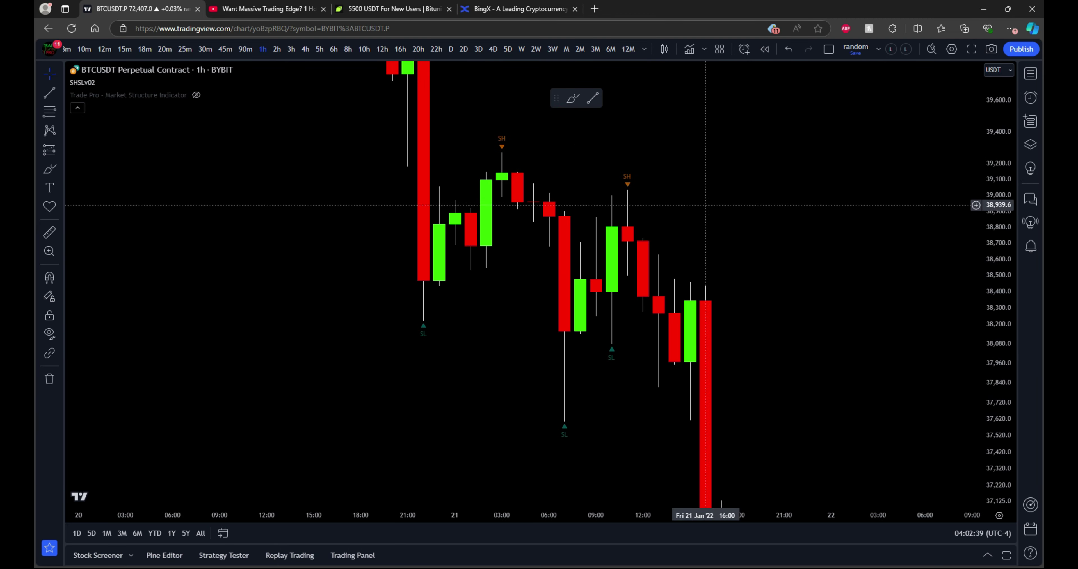
- Brush four short curved arrows in the empty area after the candles, plus one long downward and one long upward arrow
{"action": "key", "text": "ctrl+Tab"}
{"action": "key", "text": "ctrl+shift+Tab"}
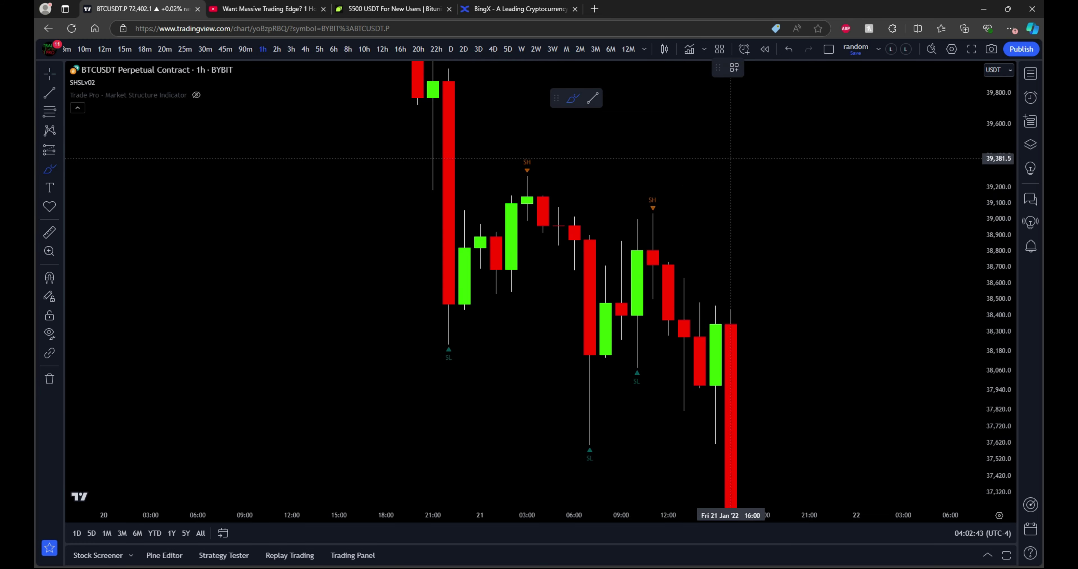
{"action": "left_click_drag", "start_coordinate": [764, 229], "coordinate": [794, 258]}
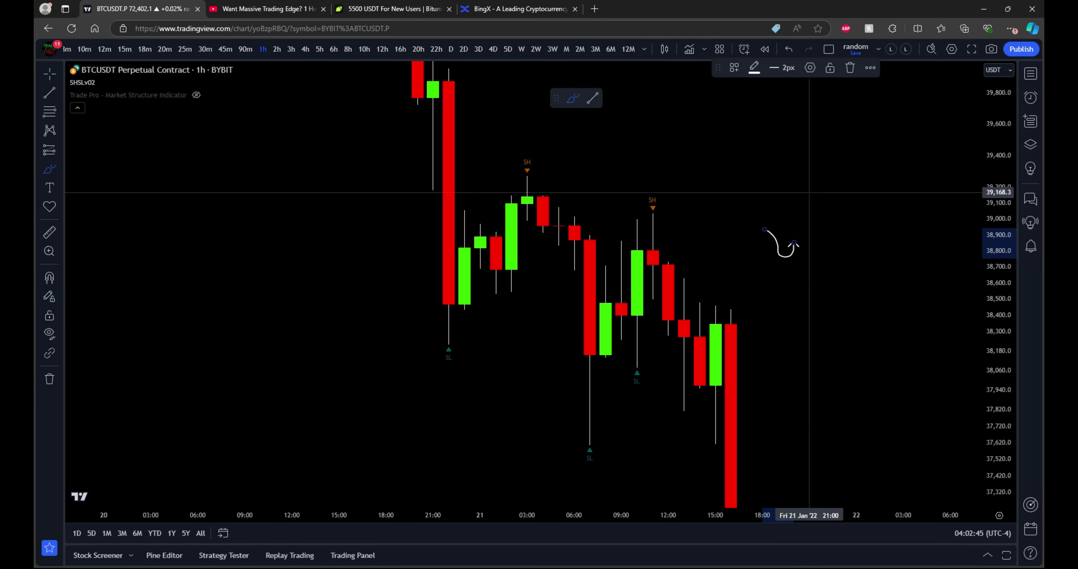
{"action": "left_click_drag", "start_coordinate": [793, 177], "coordinate": [827, 155]}
{"action": "left_click_drag", "start_coordinate": [840, 210], "coordinate": [872, 211]}
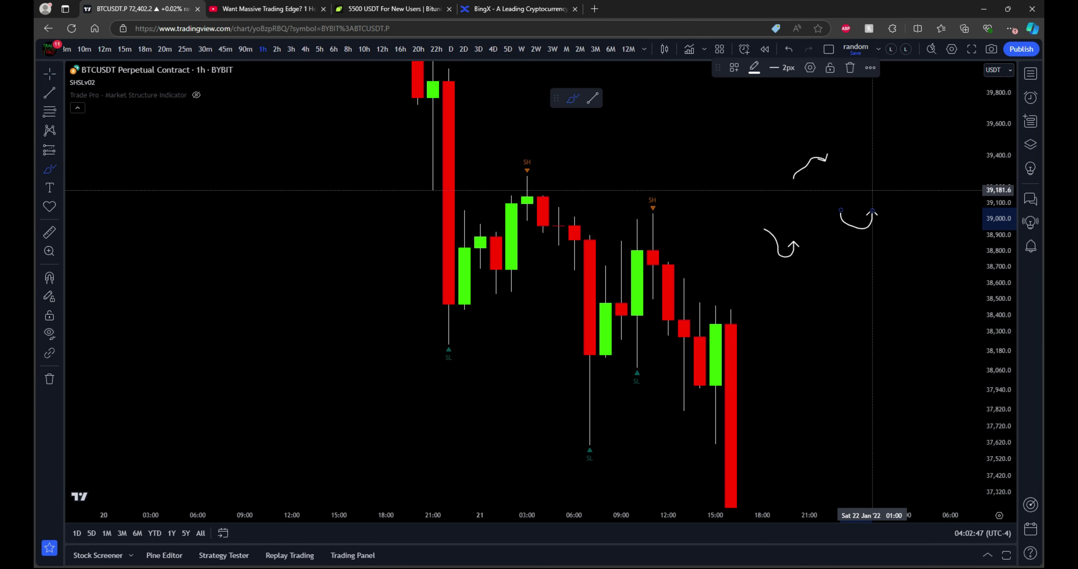
{"action": "mouse_move", "coordinate": [872, 167]}
{"action": "left_mouse_down"}
{"action": "mouse_move", "coordinate": [904, 158]}
{"action": "mouse_move", "coordinate": [935, 288]}
{"action": "left_mouse_up"}
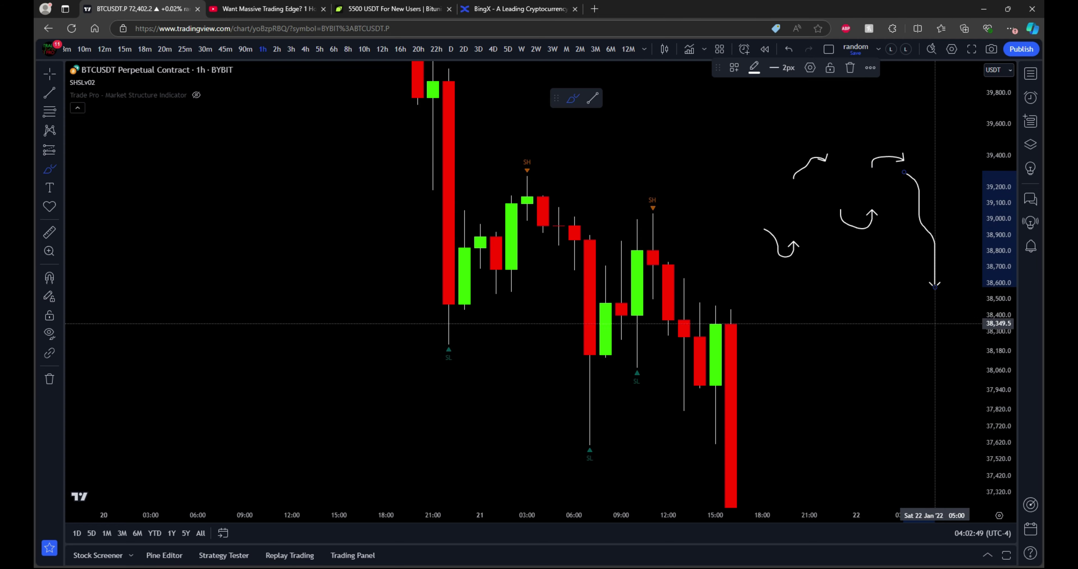
{"action": "mouse_move", "coordinate": [935, 198]}
{"action": "left_mouse_down"}
{"action": "mouse_move", "coordinate": [947, 120]}
{"action": "mouse_move", "coordinate": [784, 225]}
{"action": "mouse_move", "coordinate": [798, 100]}
{"action": "left_mouse_up"}
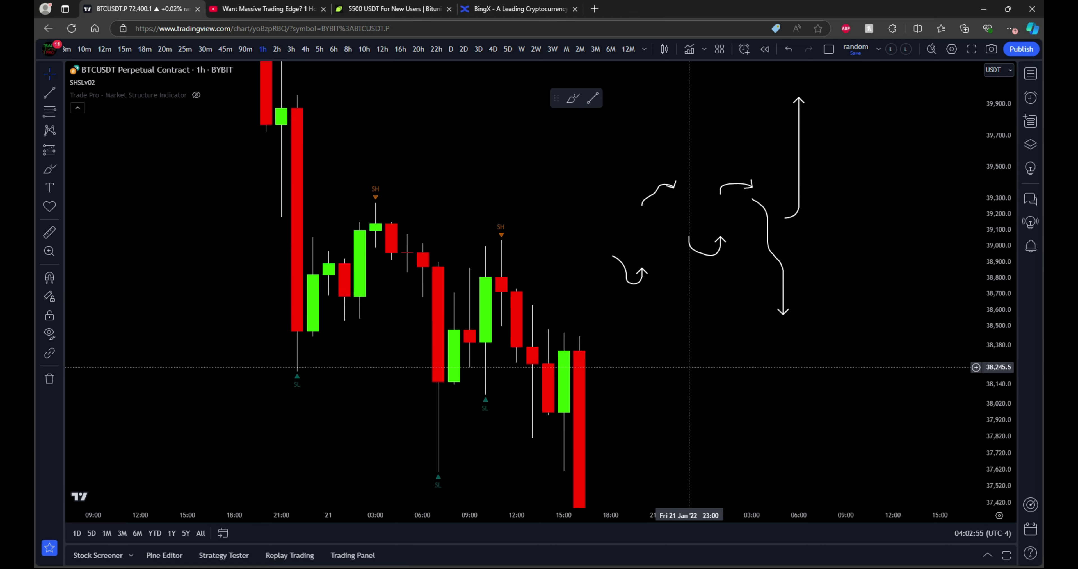
- Draw horizontal trend lines at the 38,219.5 swing low and the 39,271.4 swing high, extending the upper one to 21 Jan 17:00
{"action": "mouse_move", "coordinate": [659, 344]}
{"action": "left_mouse_down"}
{"action": "mouse_move", "coordinate": [934, 348]}
{"action": "mouse_move", "coordinate": [794, 300]}
{"action": "mouse_move", "coordinate": [706, 242]}
{"action": "left_mouse_up"}
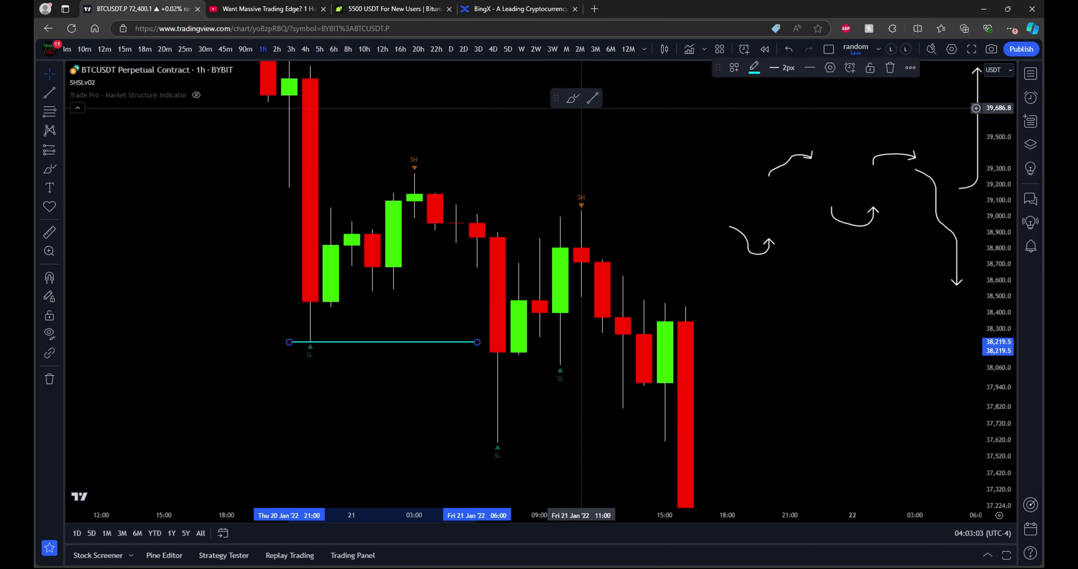
{"action": "left_click", "coordinate": [593, 98]}
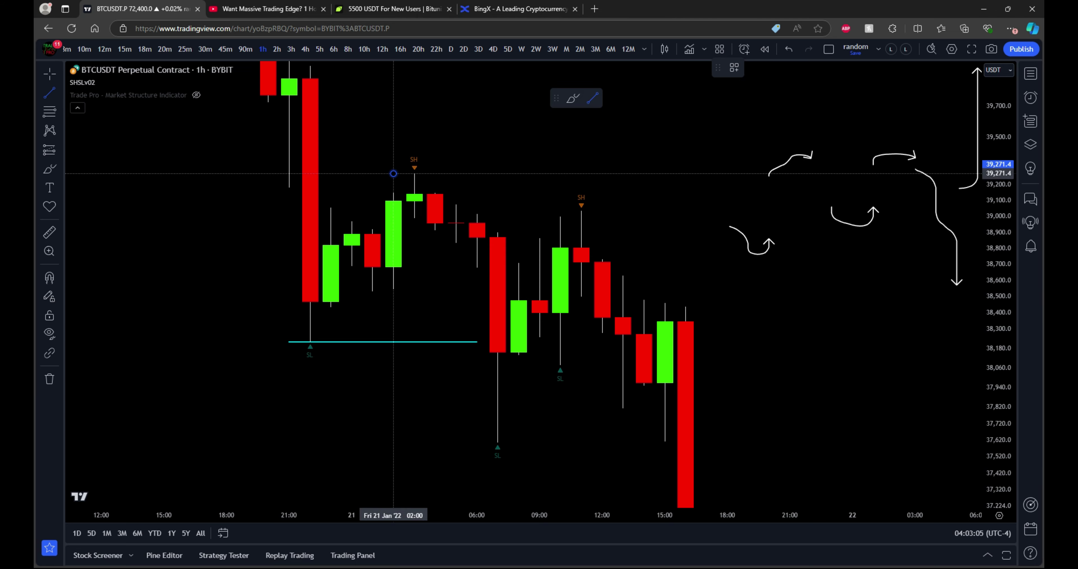
{"action": "left_click", "coordinate": [519, 173]}
{"action": "left_click_drag", "start_coordinate": [458, 276], "coordinate": [440, 264]}
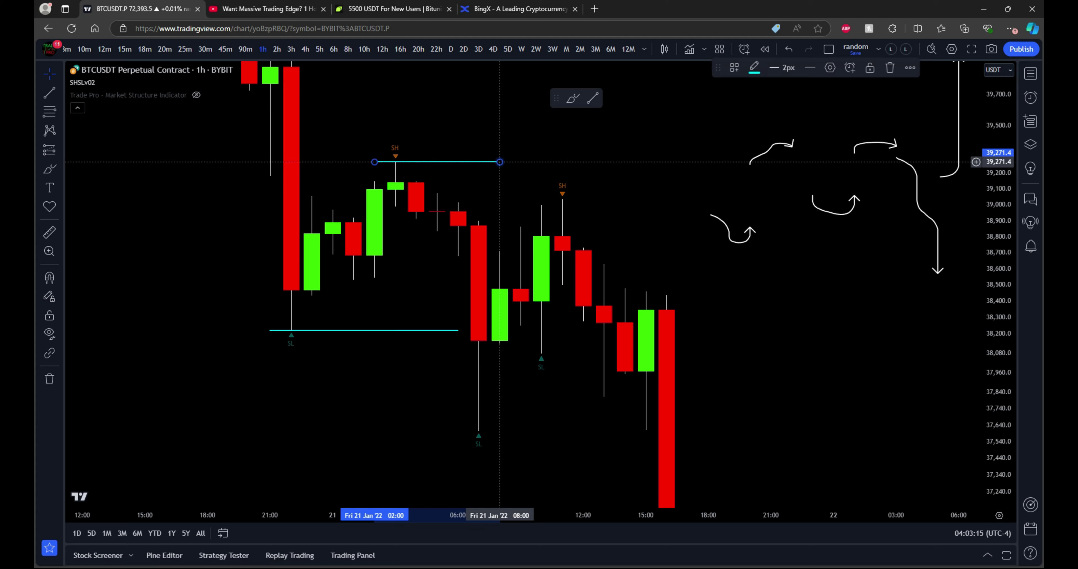
{"action": "left_click_drag", "start_coordinate": [500, 162], "coordinate": [688, 161]}
{"action": "left_click_drag", "start_coordinate": [813, 352], "coordinate": [715, 330]}
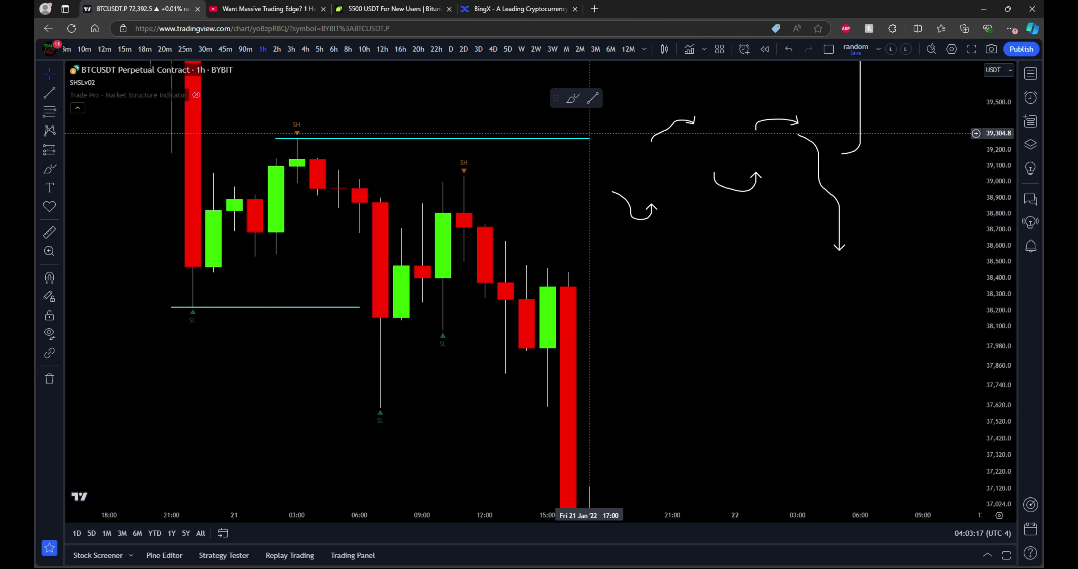
- Draw a horizontal trend line at about 37,611.6 from the 21 Jan 07:00 swing low to 14:00
{"action": "left_click_drag", "start_coordinate": [631, 297], "coordinate": [633, 321]}
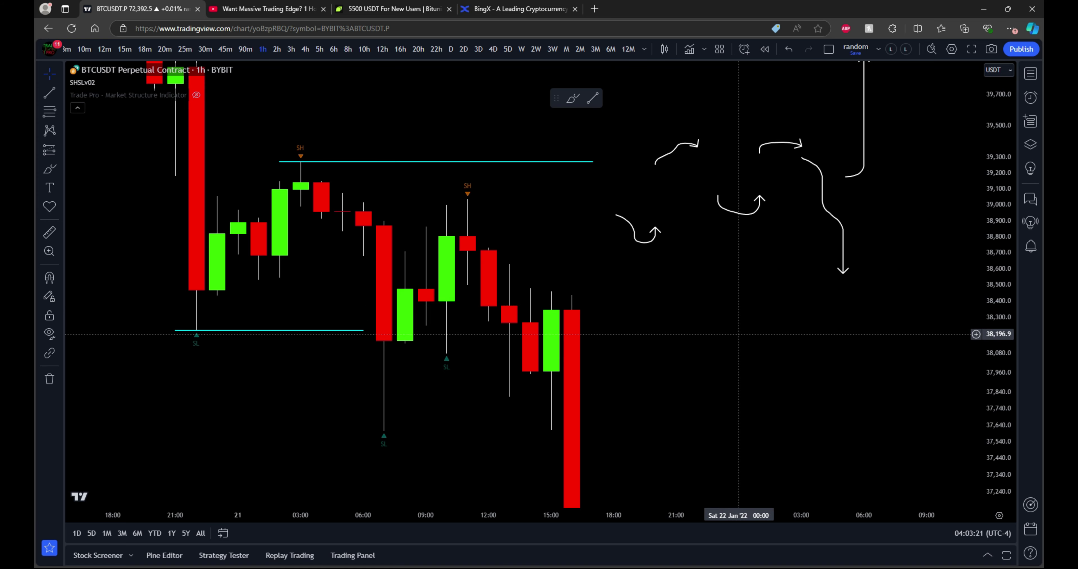
{"action": "left_click_drag", "start_coordinate": [739, 334], "coordinate": [729, 302]}
{"action": "key", "text": "alt+t"}
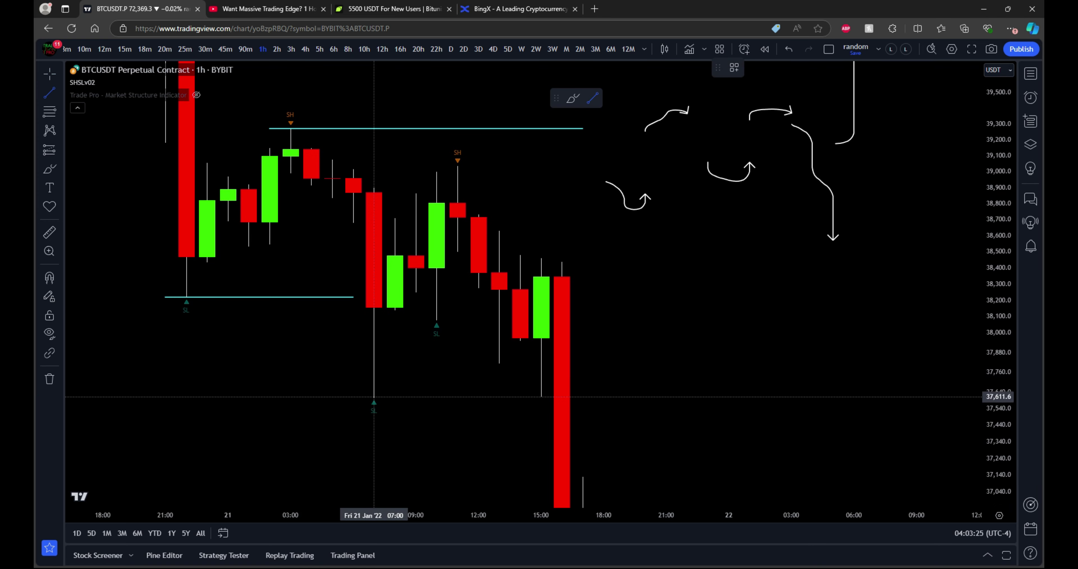
{"action": "left_click", "coordinate": [520, 396]}
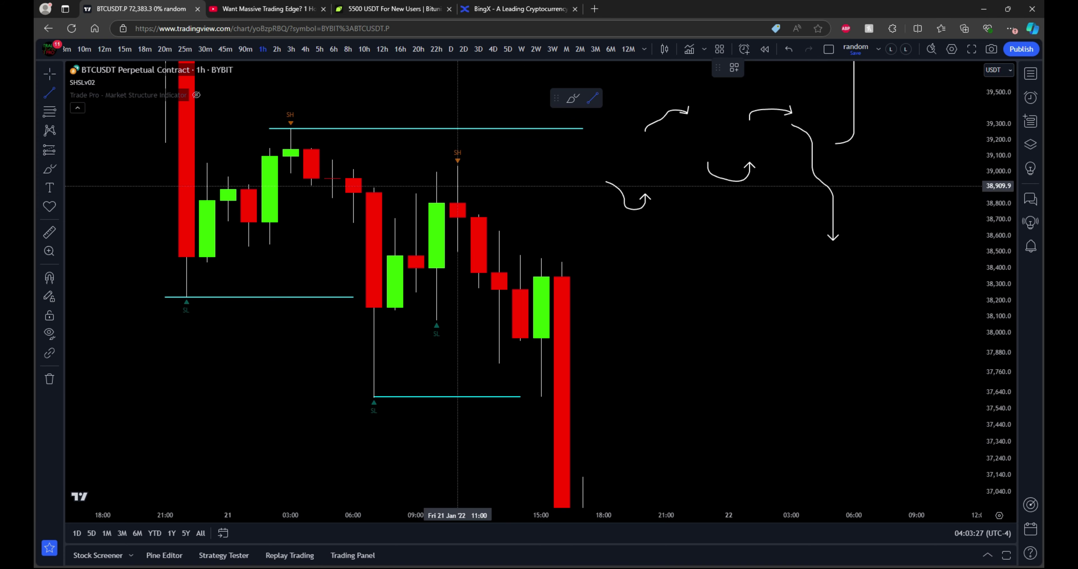
- Mark the 21 Jan 11:00 swing high with a horizontal trend line to 17:00, and brush a wavy arrow along the 39,271.4 line above
{"action": "left_click", "coordinate": [583, 167]}
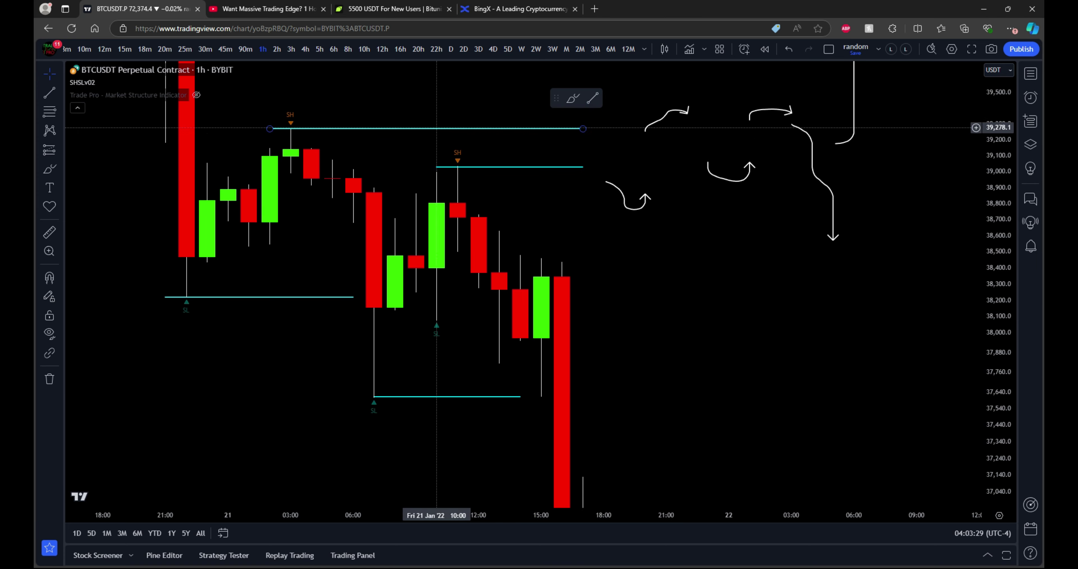
{"action": "mouse_move", "coordinate": [353, 121]}
{"action": "left_mouse_down"}
{"action": "mouse_move", "coordinate": [354, 141]}
{"action": "mouse_move", "coordinate": [433, 126]}
{"action": "mouse_move", "coordinate": [562, 132]}
{"action": "left_mouse_up"}
{"action": "key", "text": "Escape"}
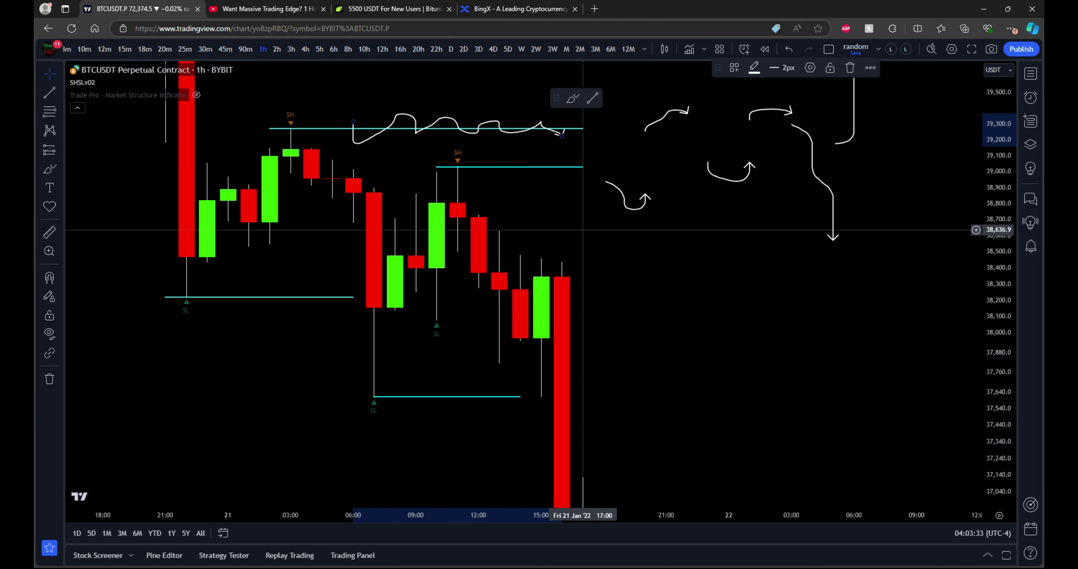
- Brush a curved downward arrow following the sell-off that starts after the 21 Jan 15:00 candle
{"action": "scroll", "coordinate": [604, 356], "scroll_direction": "down", "scroll_amount": 2}
{"action": "mouse_move", "coordinate": [999, 173]}
{"action": "left_mouse_down"}
{"action": "mouse_move", "coordinate": [999, 332]}
{"action": "mouse_move", "coordinate": [912, 322]}
{"action": "left_mouse_up"}
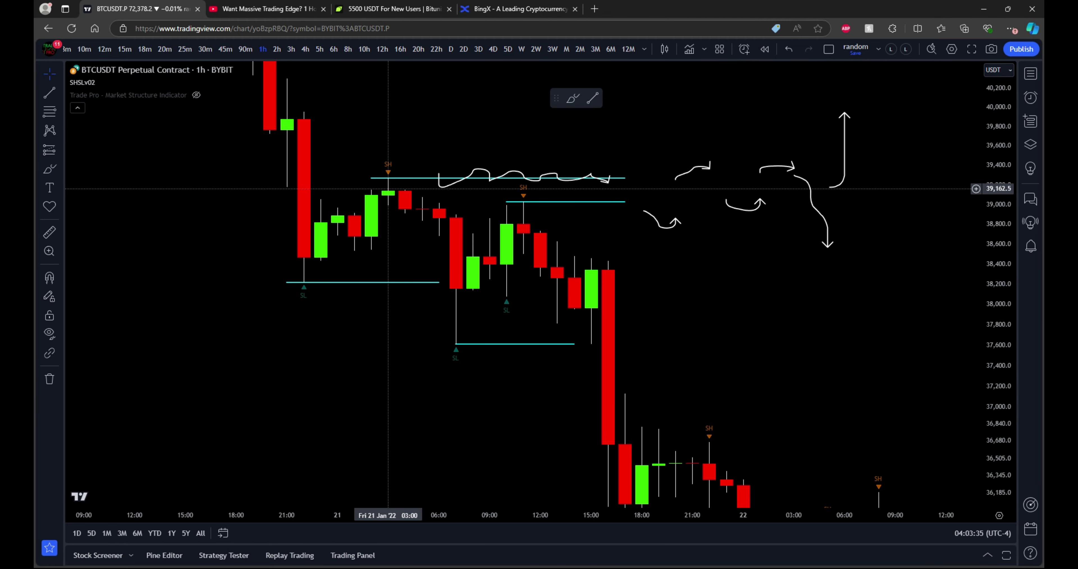
{"action": "left_click_drag", "start_coordinate": [760, 331], "coordinate": [730, 313]}
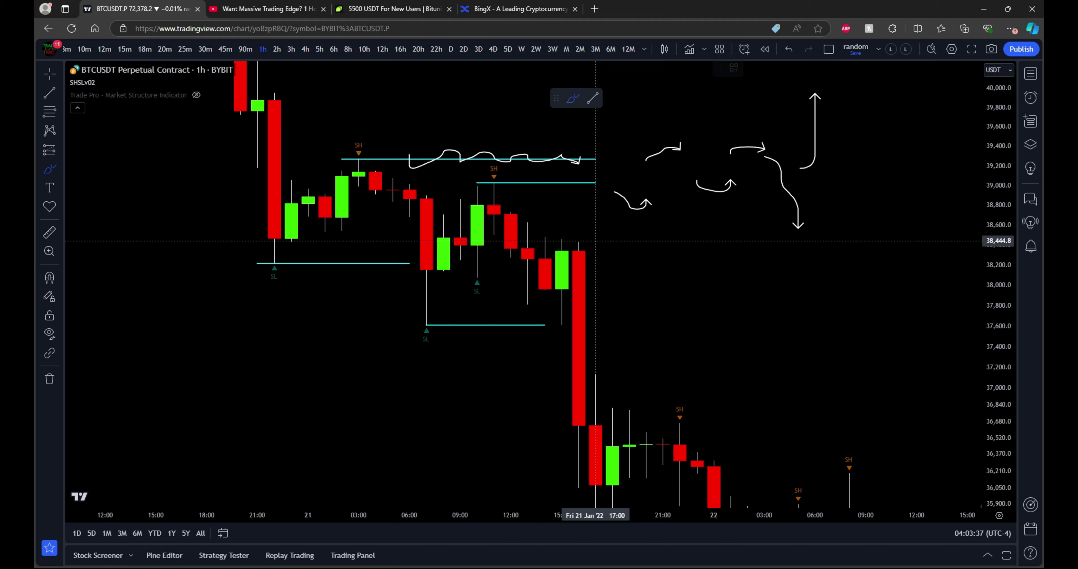
{"action": "left_click_drag", "start_coordinate": [559, 216], "coordinate": [627, 340]}
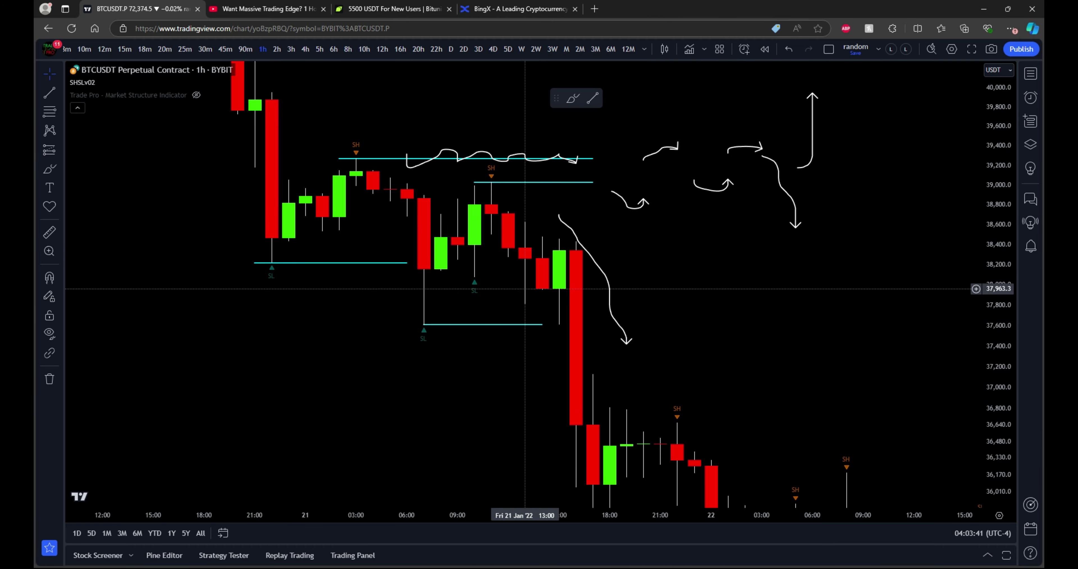
- Draw horizontal trend lines at the 21 Jan 17:00 swing low and at the 36,675.0 swing high, the upper one from 21:00 to 03:00
{"action": "left_click_drag", "start_coordinate": [796, 272], "coordinate": [611, 101]}
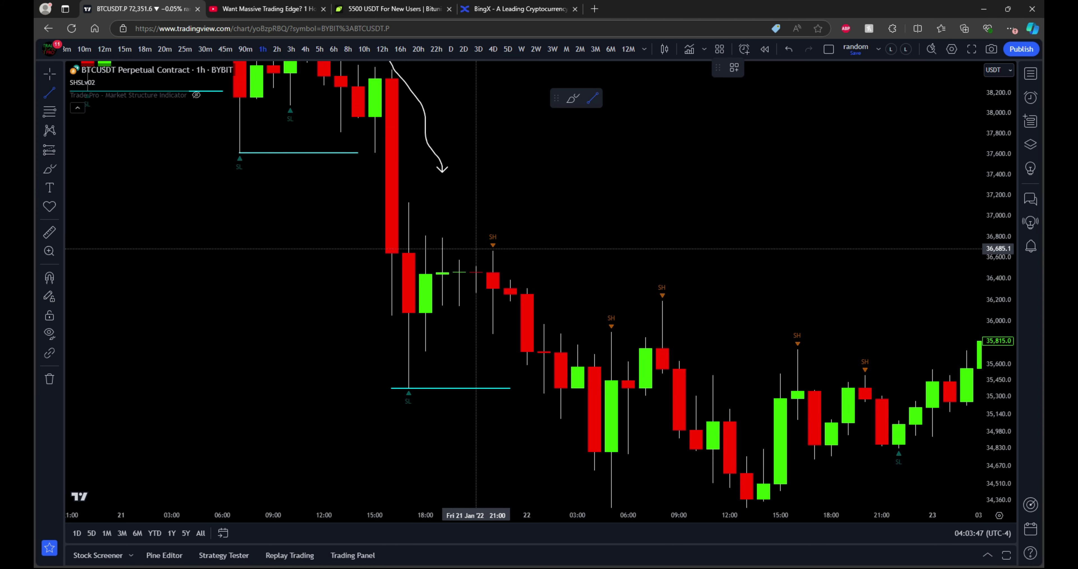
{"action": "left_click", "coordinate": [577, 258], "text": "shift"}
{"action": "left_click_drag", "start_coordinate": [696, 217], "coordinate": [623, 196]}
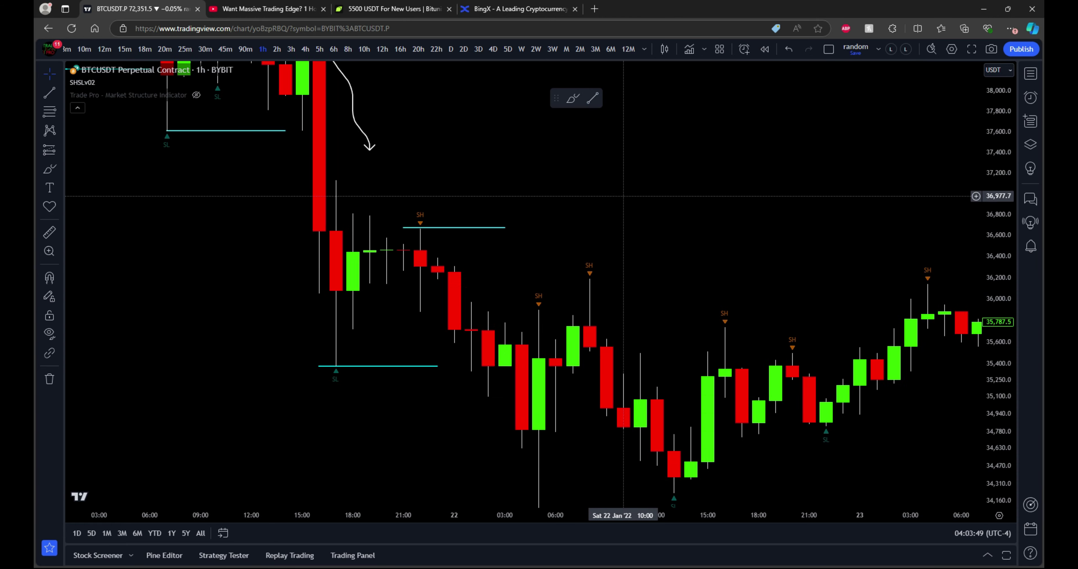
- Brush a short downward arrow along the red candles from 22 Jan 00:00 to 02:00, following the drop below the marked swing low
{"action": "left_click_drag", "start_coordinate": [454, 251], "coordinate": [498, 392]}
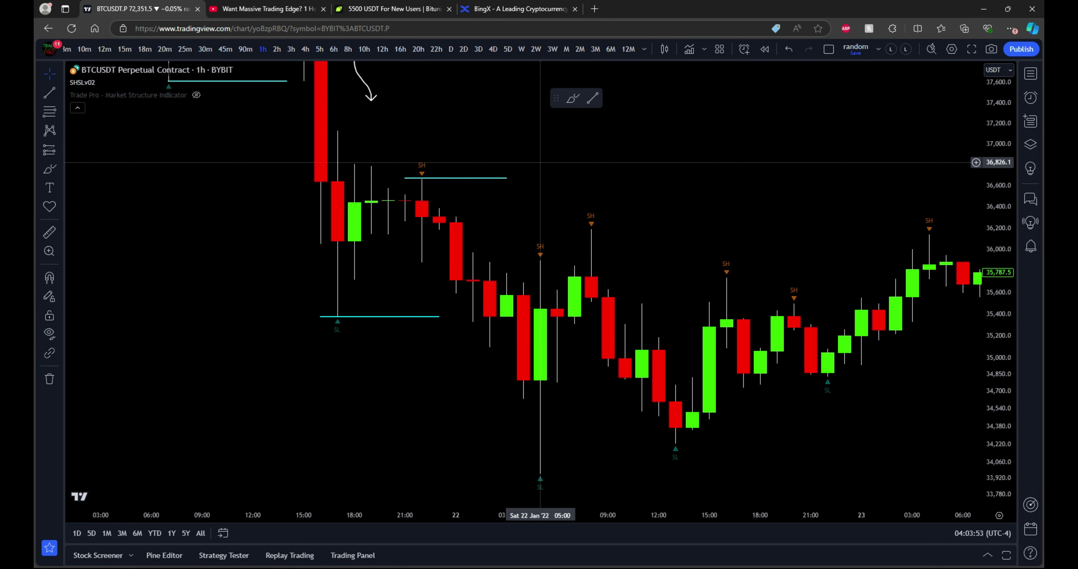
{"action": "mouse_move", "coordinate": [457, 194]}
{"action": "left_mouse_down"}
{"action": "mouse_move", "coordinate": [482, 258]}
{"action": "mouse_move", "coordinate": [433, 124]}
{"action": "mouse_move", "coordinate": [467, 261]}
{"action": "left_mouse_up"}
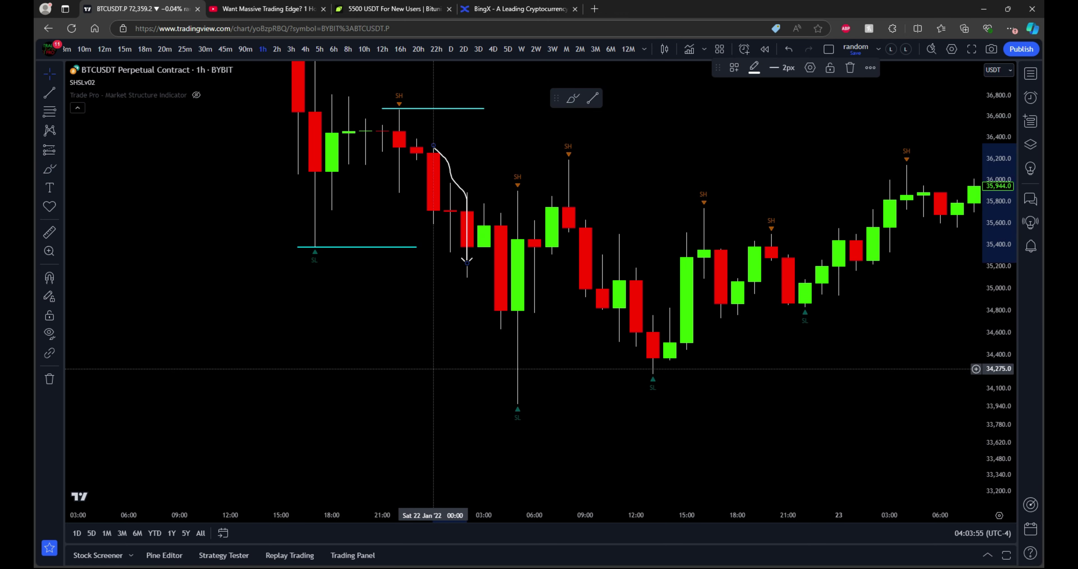
{"action": "left_click_drag", "start_coordinate": [434, 293], "coordinate": [405, 300]}
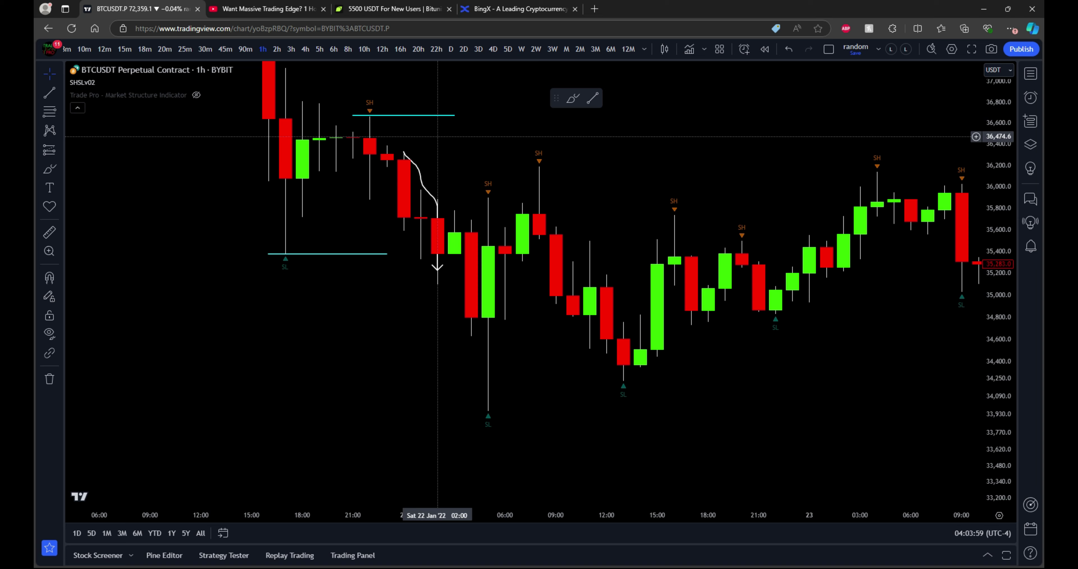
{"action": "left_click_drag", "start_coordinate": [523, 190], "coordinate": [508, 227]}
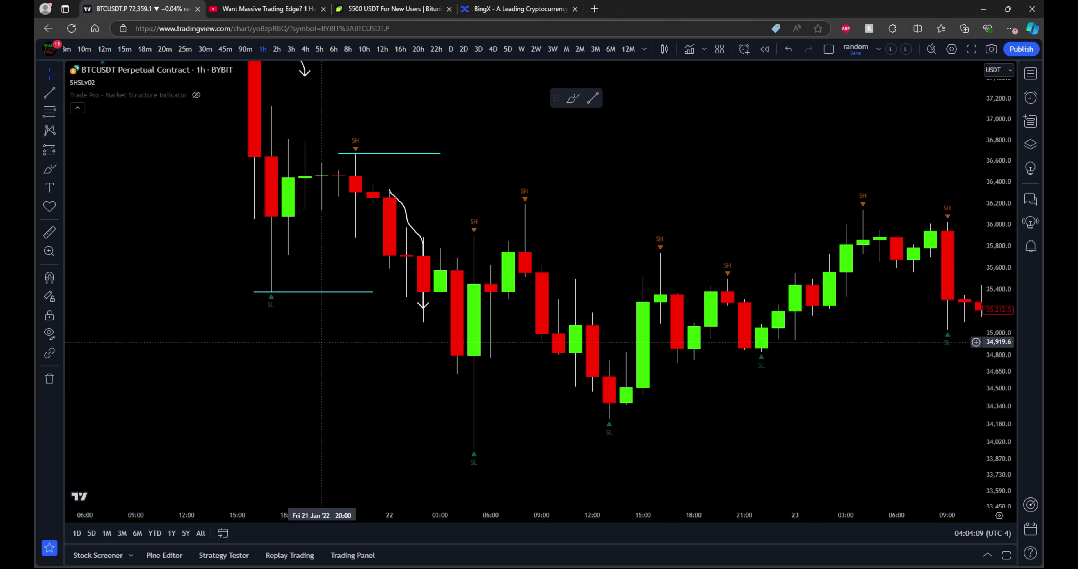
{"action": "left_click_drag", "start_coordinate": [322, 334], "coordinate": [314, 349]}
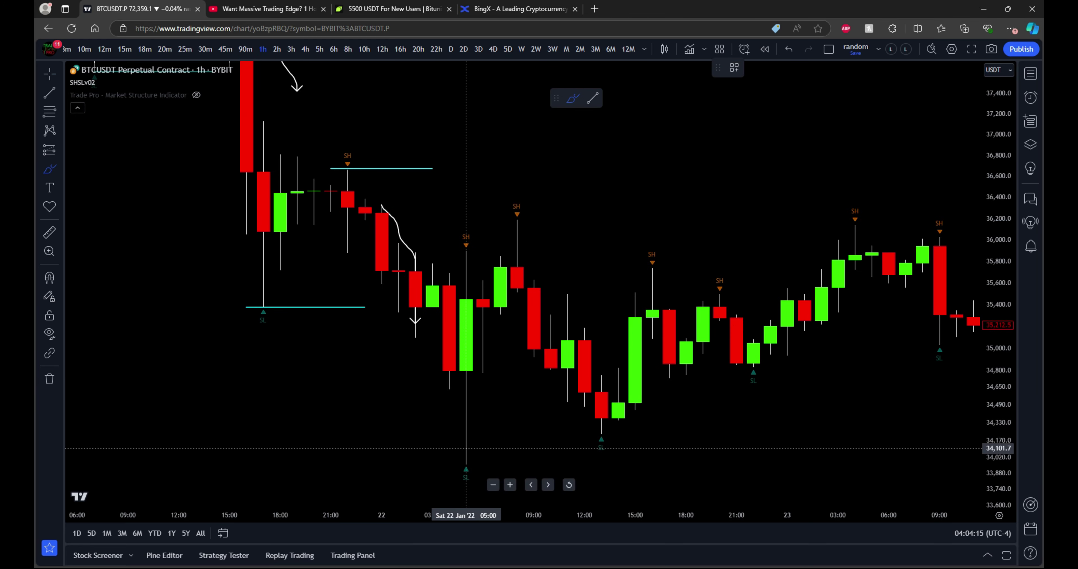
{"action": "key", "text": "Escape"}
- Draw a horizontal trend line at 33,961.8 under the 22 Jan 05:00 swing low, from 22 Jan 03:00 to 23 Jan 12:00
{"action": "left_click_drag", "start_coordinate": [669, 194], "coordinate": [549, 83]}
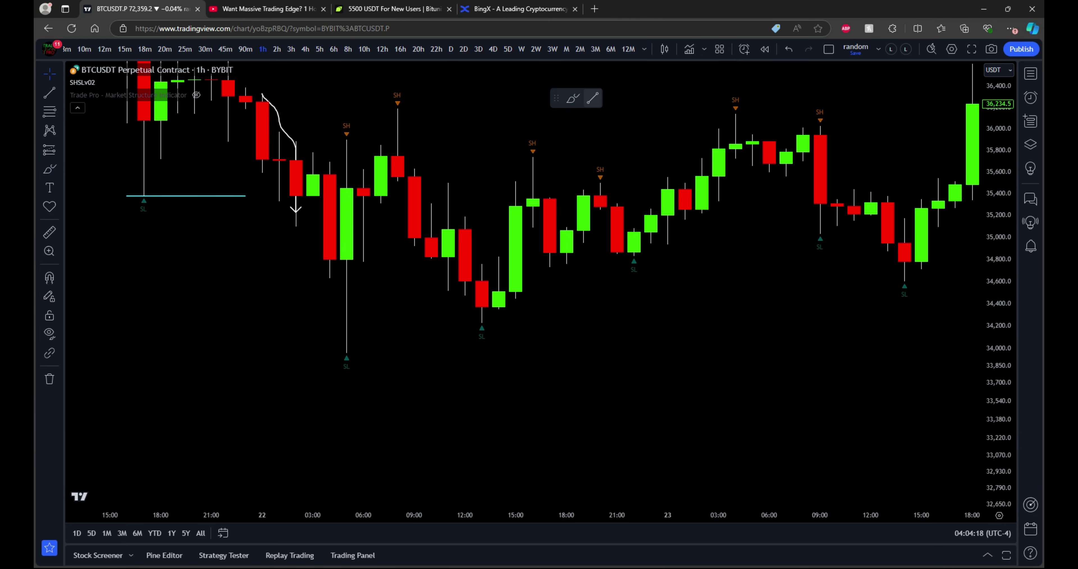
{"action": "left_click", "coordinate": [593, 98]}
{"action": "left_click_drag", "start_coordinate": [313, 353], "coordinate": [871, 354]}
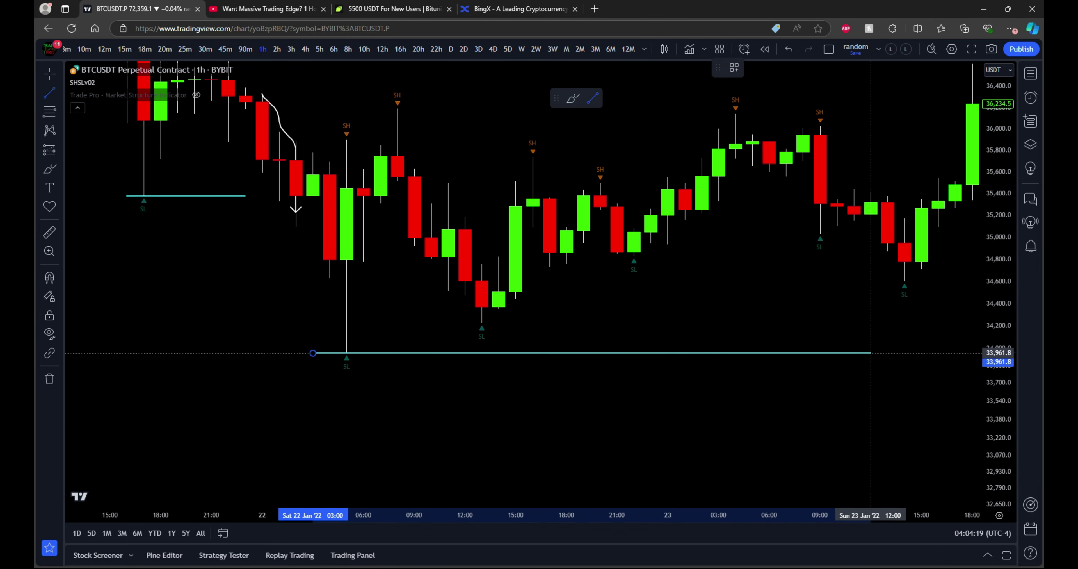
{"action": "left_click_drag", "start_coordinate": [448, 133], "coordinate": [401, 217]}
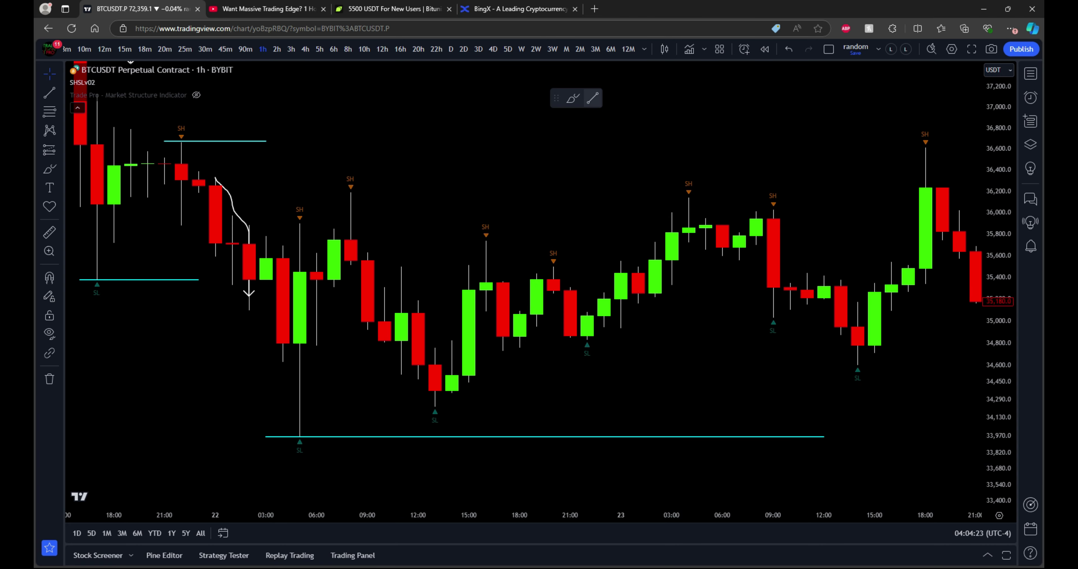
- Brush a wavy arrow along the 36,675.0 swing-high line and extend that line to 23 Jan 20:00
{"action": "left_click_drag", "start_coordinate": [199, 128], "coordinate": [316, 146]}
{"action": "left_click", "coordinate": [266, 140]}
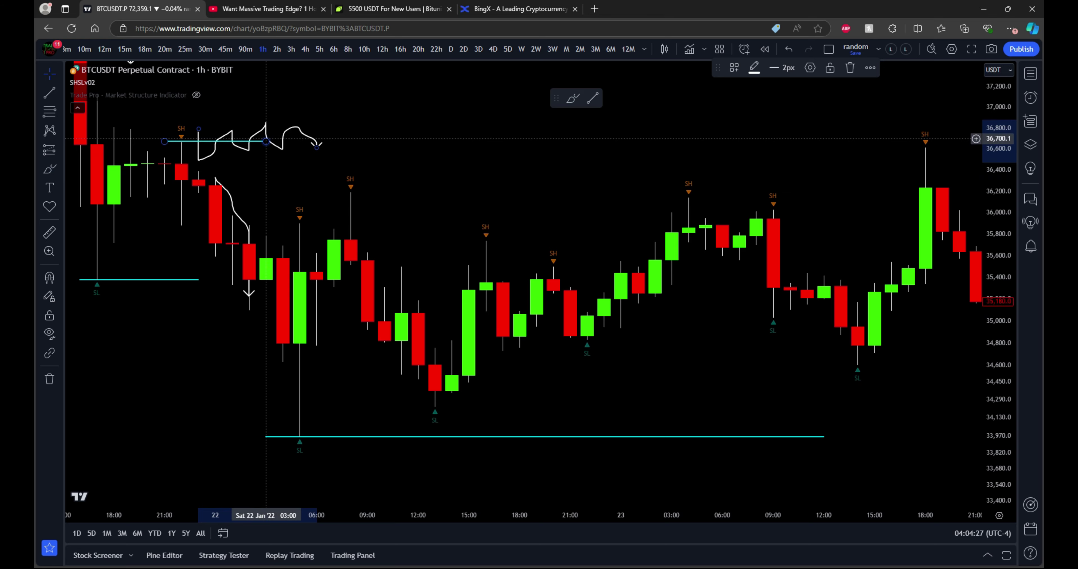
{"action": "left_click_drag", "start_coordinate": [266, 141], "coordinate": [874, 140]}
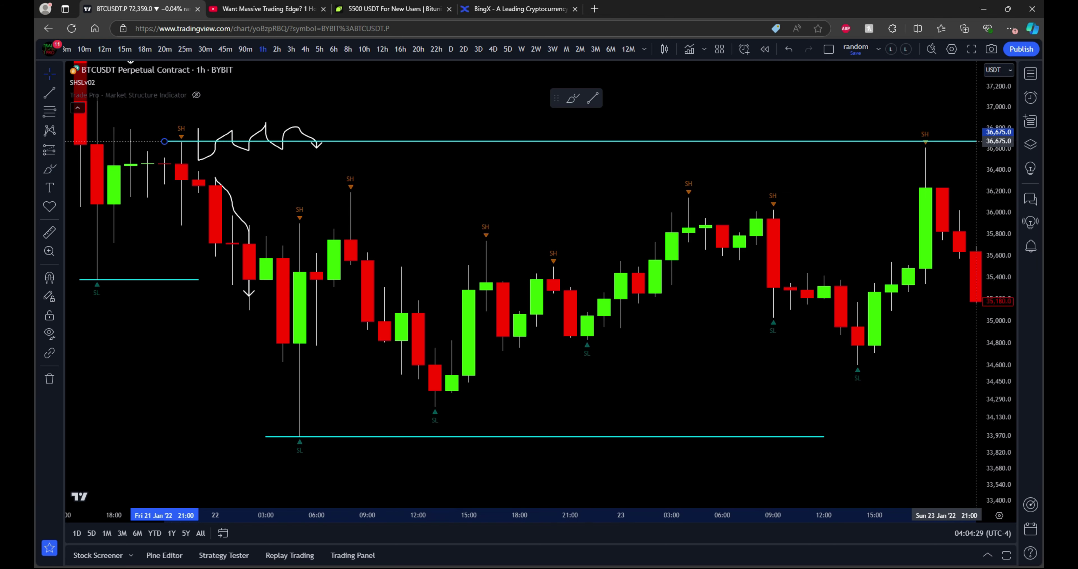
{"action": "left_click_drag", "start_coordinate": [975, 141], "coordinate": [960, 141]}
- Brush a long arrow rising from the 22 Jan swing low to the 23 Jan 18:00 high and falling to the 24 Jan low
{"action": "left_click_drag", "start_coordinate": [822, 179], "coordinate": [641, 176]}
{"action": "scroll", "coordinate": [808, 233], "scroll_direction": "down", "scroll_amount": 2}
{"action": "left_click_drag", "start_coordinate": [758, 167], "coordinate": [678, 149]}
{"action": "scroll", "coordinate": [697, 131], "scroll_direction": "down", "scroll_amount": 1}
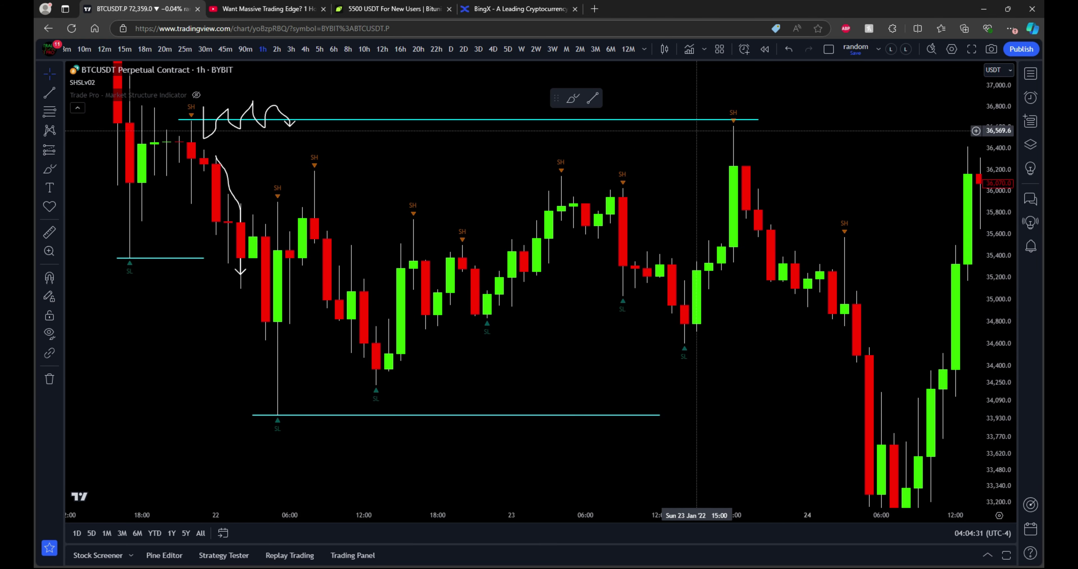
{"action": "left_click_drag", "start_coordinate": [660, 184], "coordinate": [614, 194]}
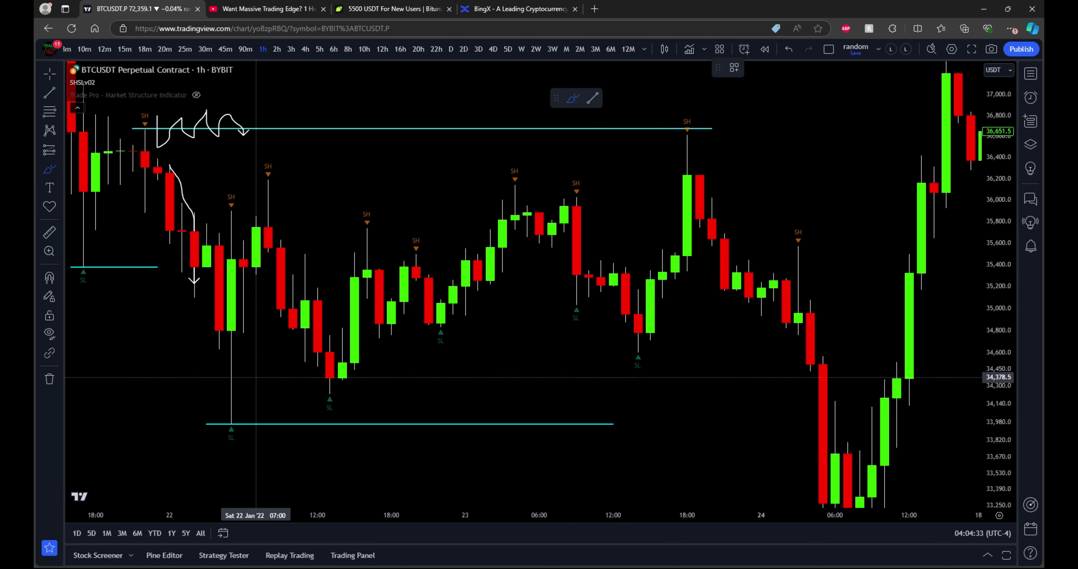
{"action": "mouse_move", "coordinate": [232, 414]}
{"action": "left_mouse_down"}
{"action": "mouse_move", "coordinate": [414, 284]}
{"action": "mouse_move", "coordinate": [698, 197]}
{"action": "mouse_move", "coordinate": [771, 344]}
{"action": "mouse_move", "coordinate": [816, 505]}
{"action": "left_mouse_up"}
{"action": "scroll", "coordinate": [657, 112], "scroll_direction": "down", "scroll_amount": 3}
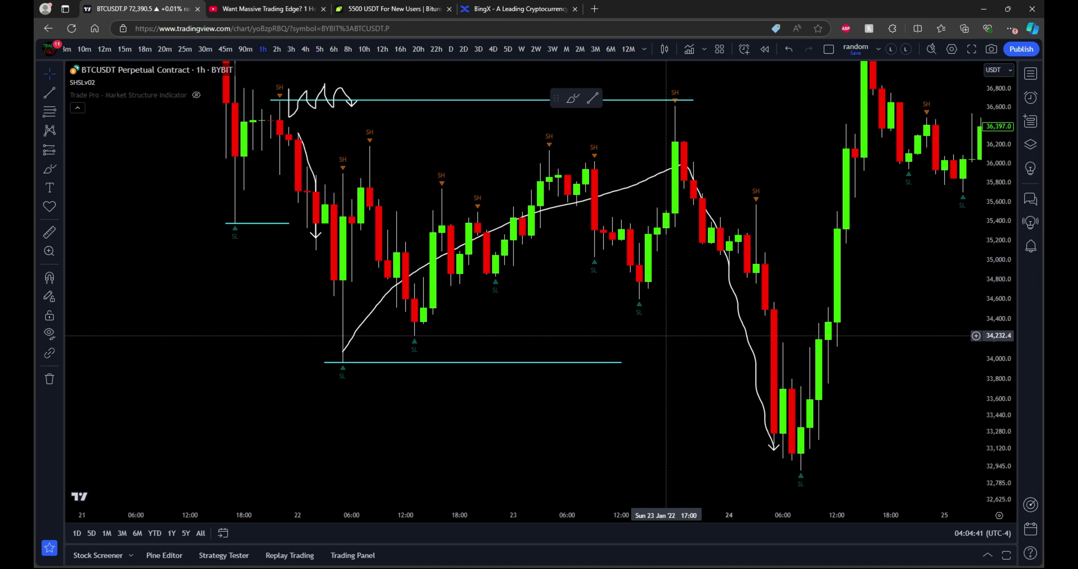
- Draw a horizontal trend line at 32,901.7 under the 24 Jan swing low, from 24 Jan 06:00 to 25 Jan 07:00
{"action": "left_click_drag", "start_coordinate": [705, 404], "coordinate": [562, 442]}
{"action": "left_click_drag", "start_coordinate": [811, 363], "coordinate": [604, 110]}
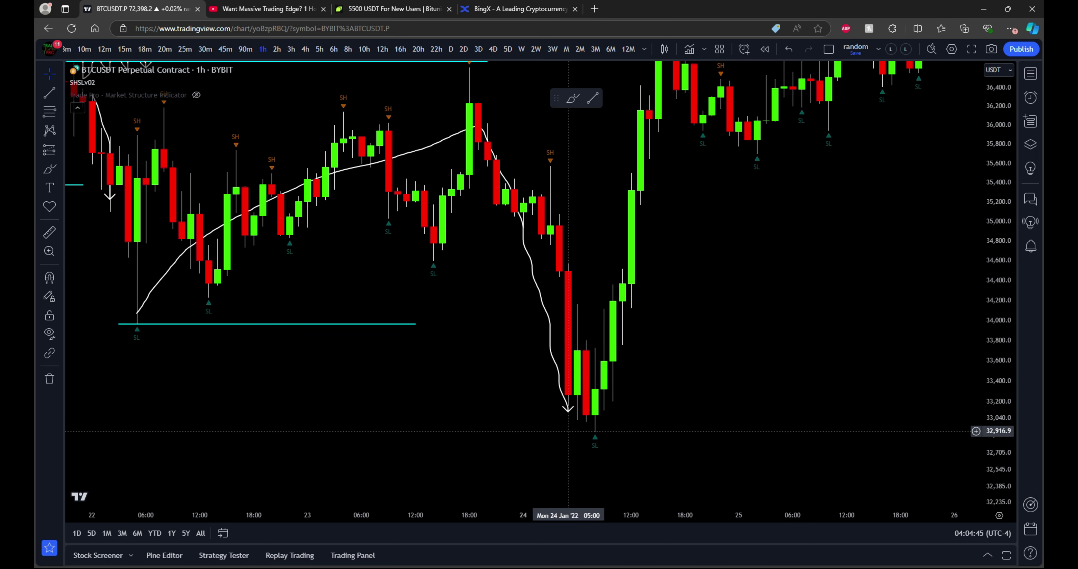
{"action": "left_click", "coordinate": [568, 430], "text": "shift"}
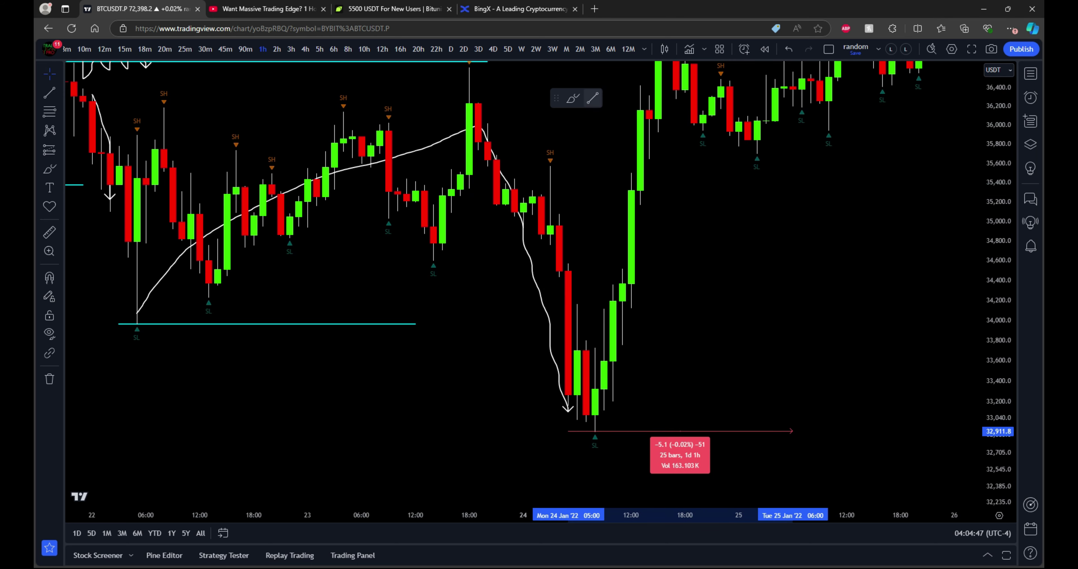
{"action": "left_click", "coordinate": [577, 433]}
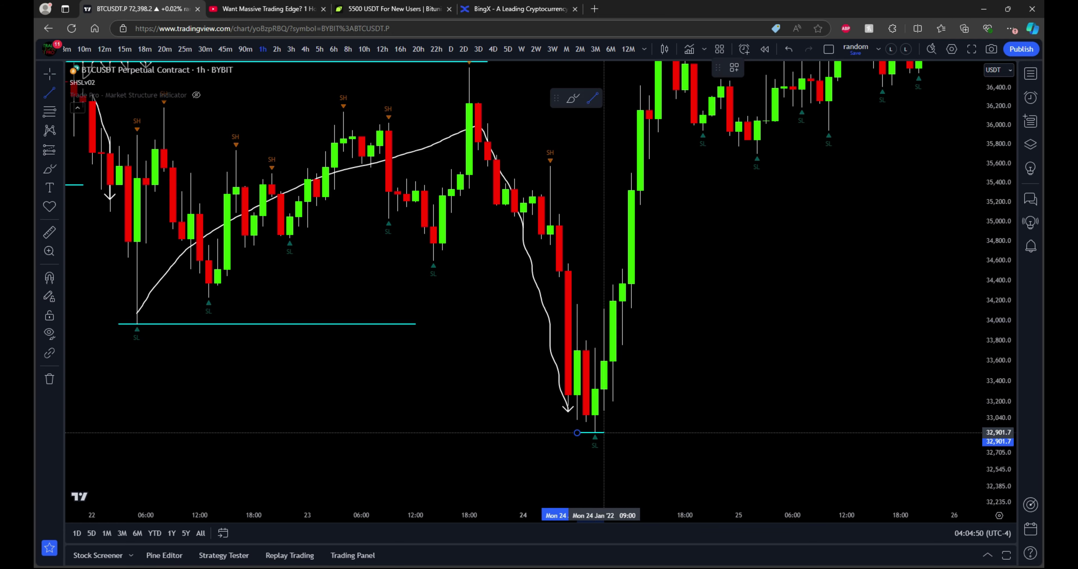
{"action": "left_click", "coordinate": [802, 433]}
- Brush two crossing arrows after the 23 Jan 18:00 swing high and draw a trend line at 36,614.3 from that high to 24 Jan 14:00
{"action": "left_click_drag", "start_coordinate": [757, 277], "coordinate": [761, 343]}
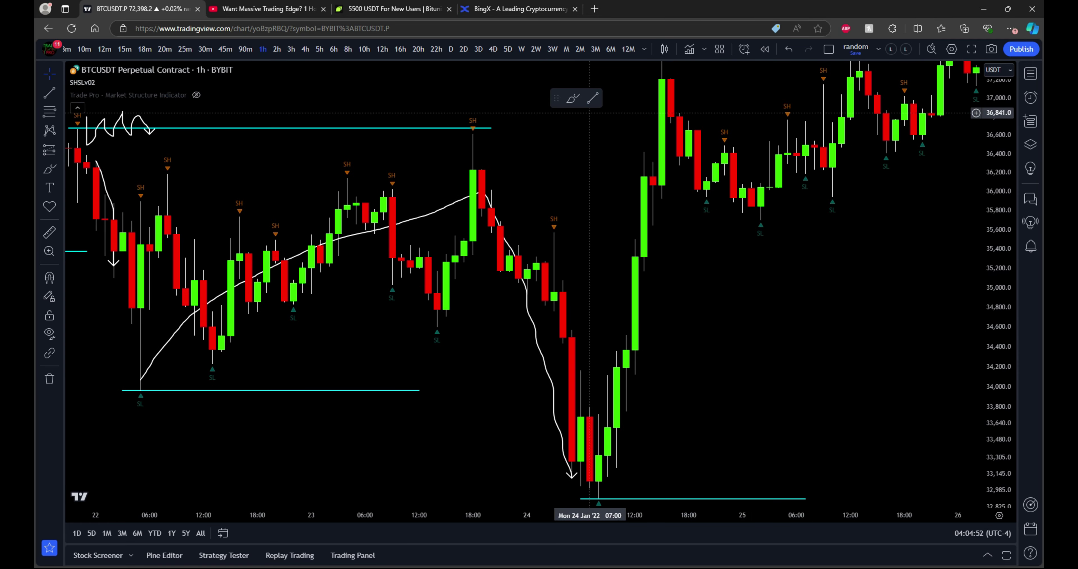
{"action": "left_click_drag", "start_coordinate": [580, 149], "coordinate": [591, 158]}
{"action": "left_click_drag", "start_coordinate": [584, 155], "coordinate": [636, 197]}
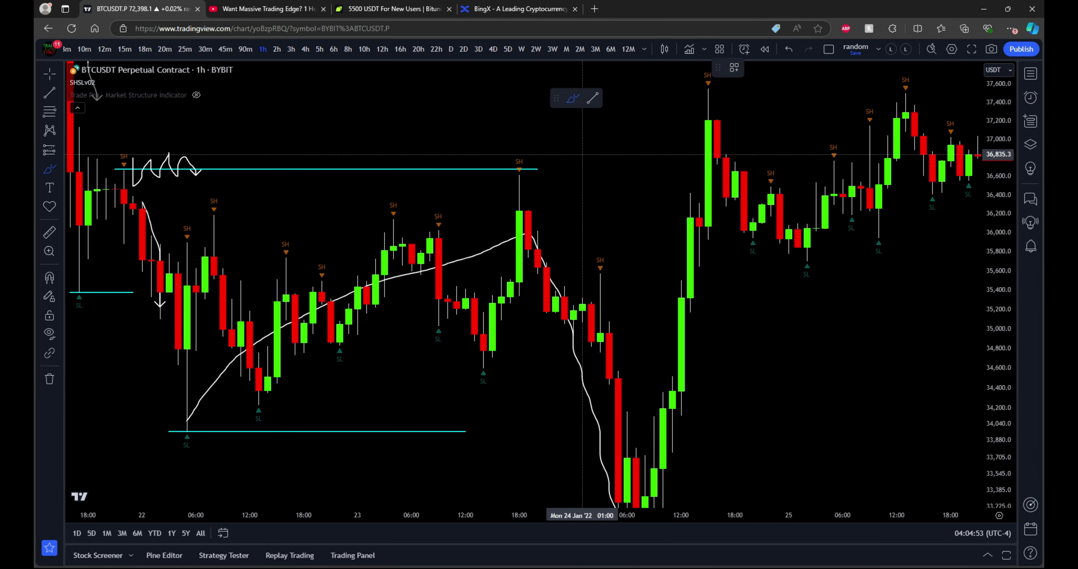
{"action": "left_click_drag", "start_coordinate": [626, 163], "coordinate": [591, 193]}
{"action": "left_click_drag", "start_coordinate": [573, 276], "coordinate": [549, 251]}
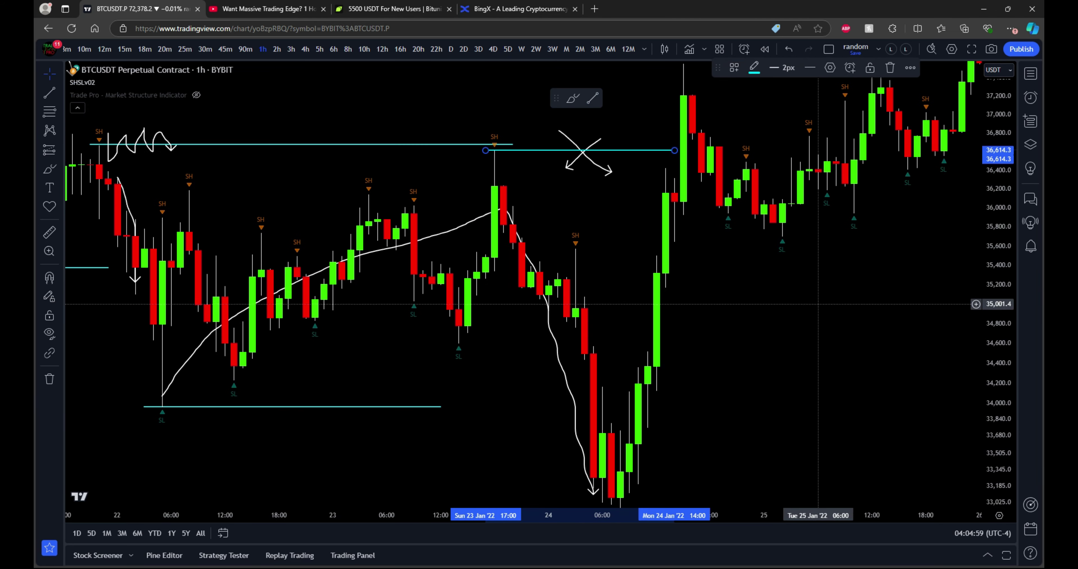
{"action": "left_click_drag", "start_coordinate": [683, 194], "coordinate": [616, 229]}
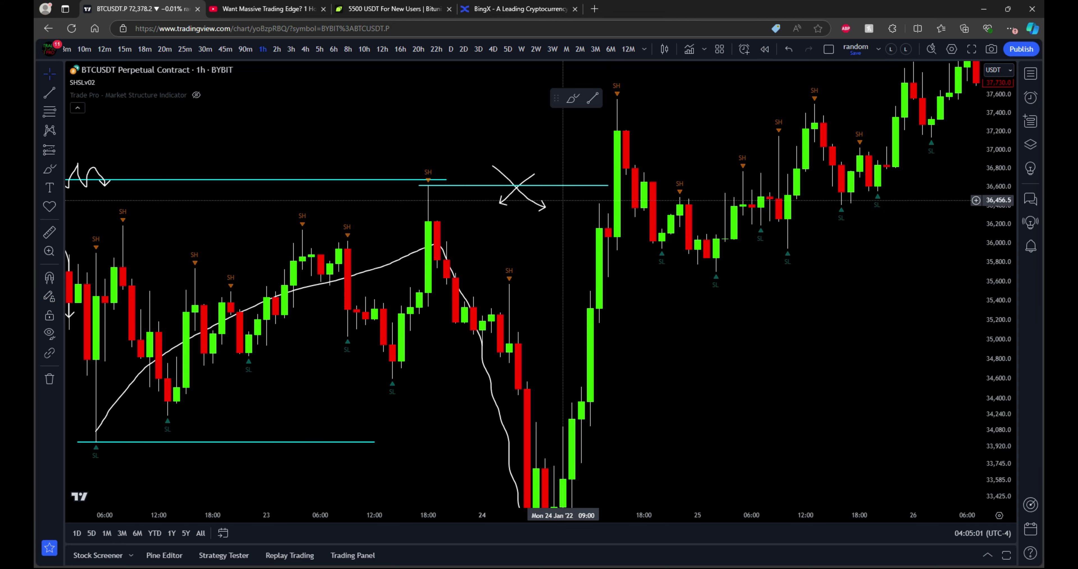
- Draw horizontal trend lines at the 37,554.3 swing high and the 25 Jan swing low near 35,700, extending the upper one to late 25 Jan
{"action": "left_click_drag", "start_coordinate": [896, 268], "coordinate": [761, 267]}
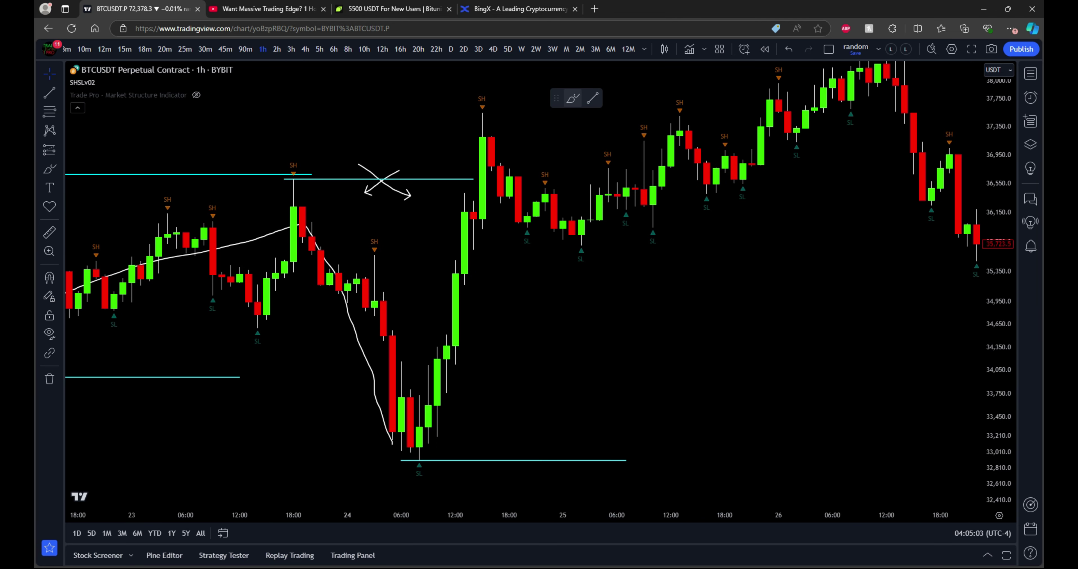
{"action": "left_click", "coordinate": [573, 98]}
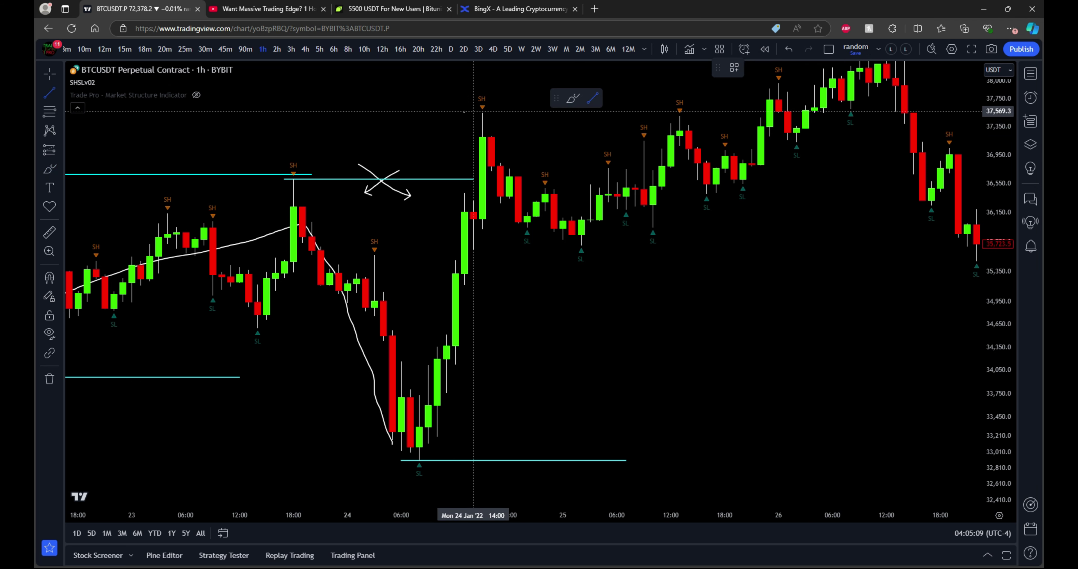
{"action": "left_click", "coordinate": [599, 112]}
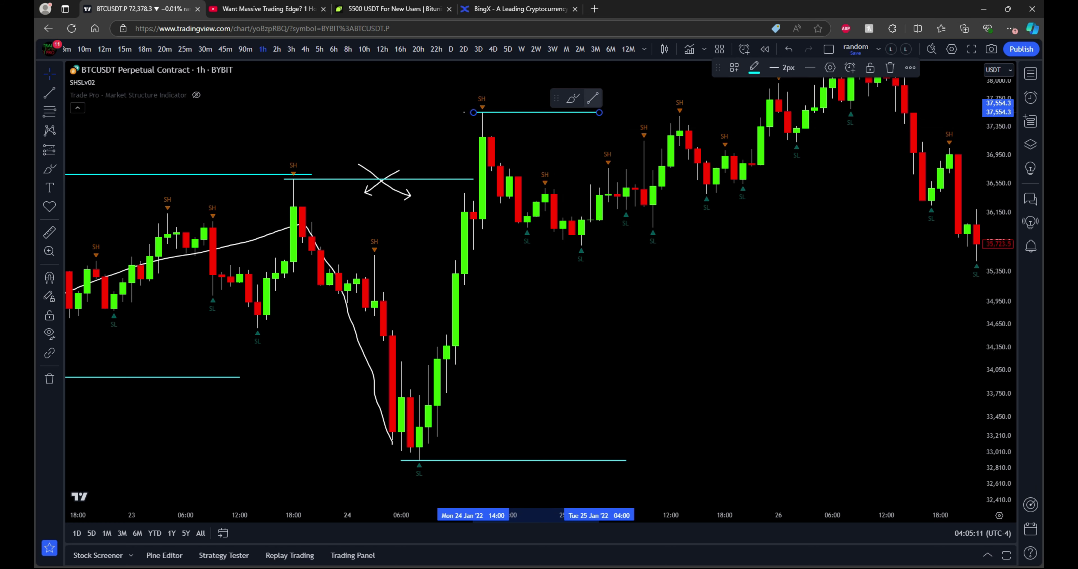
{"action": "left_click", "coordinate": [593, 98]}
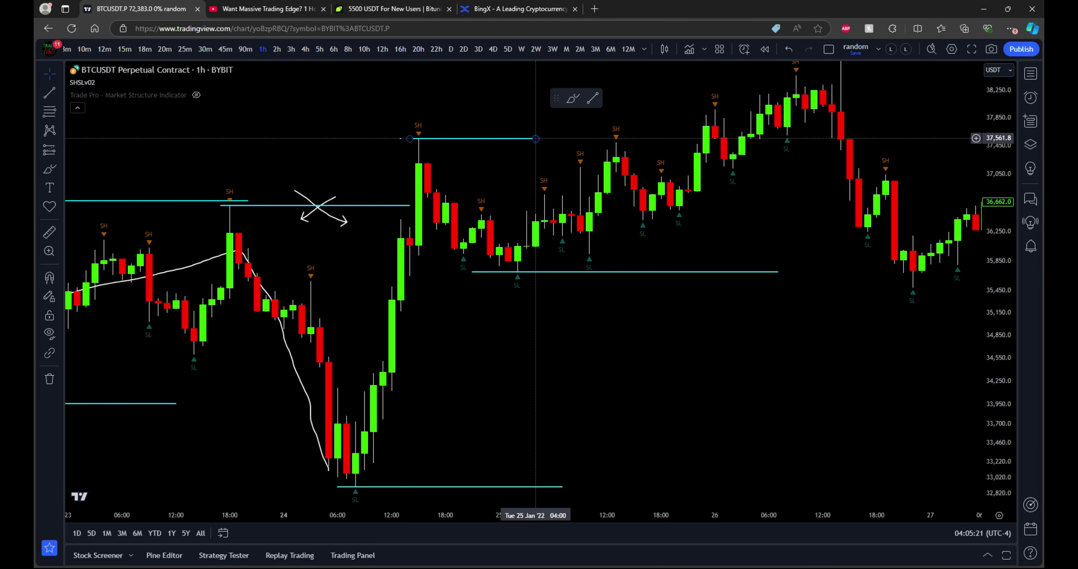
{"action": "left_click_drag", "start_coordinate": [536, 138], "coordinate": [703, 138]}
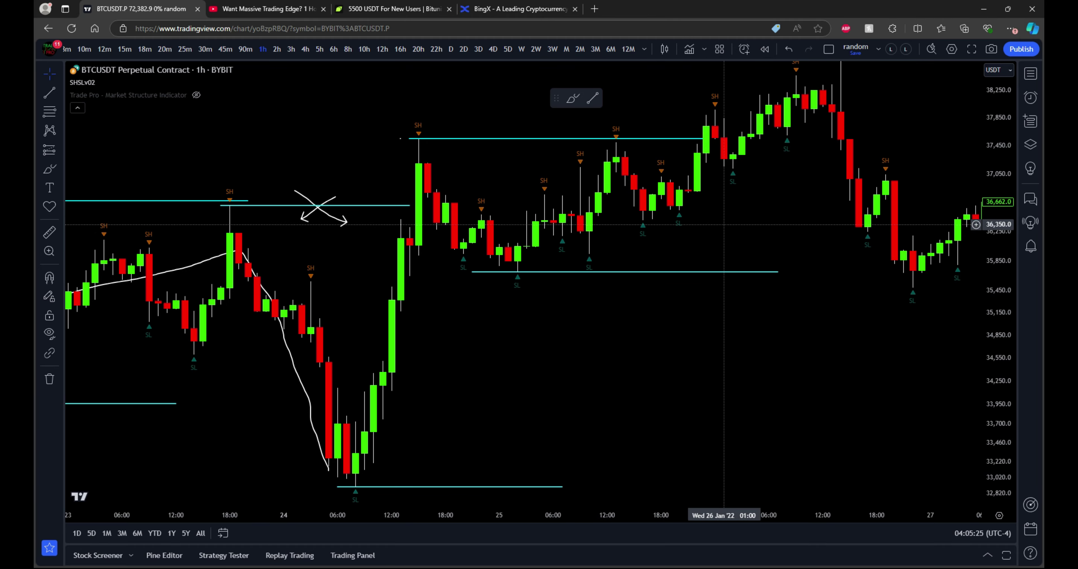
- Examine the whole marked structure from 21 to 26 January and the earlier hourly price action back to early January 2022
{"action": "scroll", "coordinate": [813, 375], "scroll_direction": "down", "scroll_amount": 4}
{"action": "left_click_drag", "start_coordinate": [624, 390], "coordinate": [688, 400]}
{"action": "scroll", "coordinate": [801, 376], "scroll_direction": "down", "scroll_amount": 2}
{"action": "left_click_drag", "start_coordinate": [999, 331], "coordinate": [998, 338]}
{"action": "scroll", "coordinate": [626, 345], "scroll_direction": "left", "scroll_amount": 15}
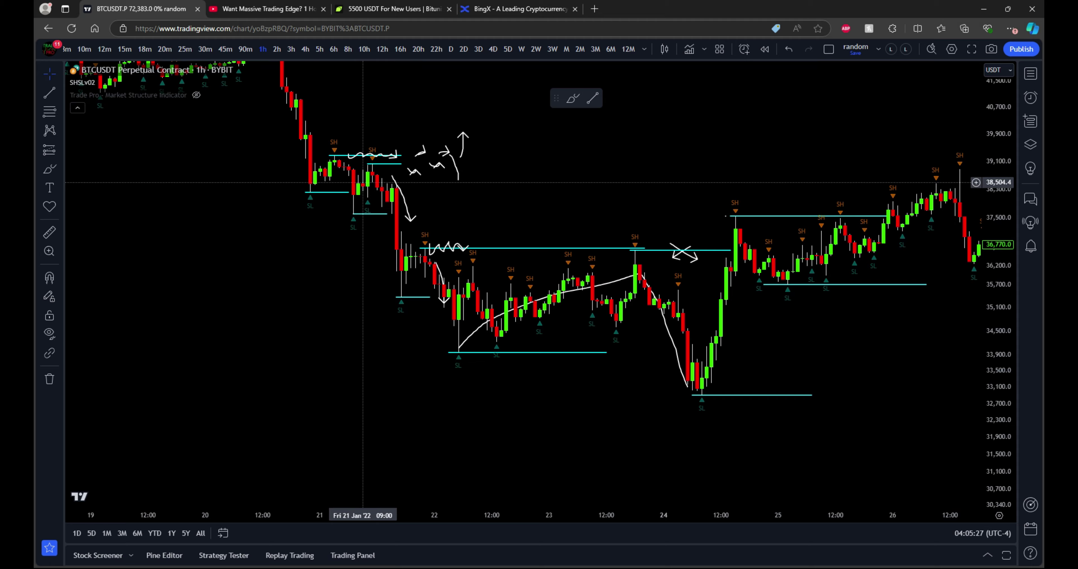
{"action": "scroll", "coordinate": [627, 344], "scroll_direction": "left", "scroll_amount": 15}
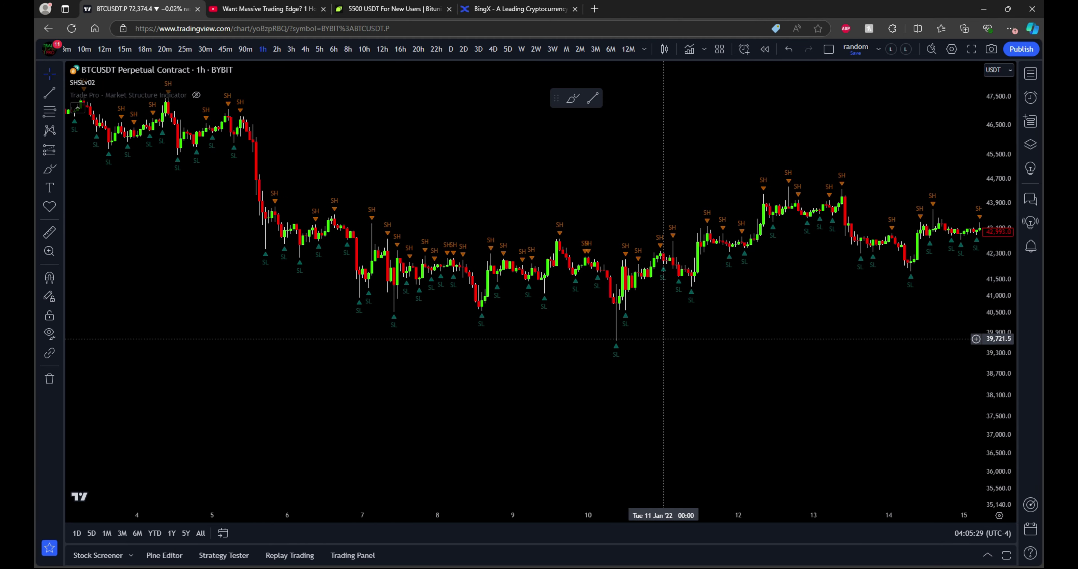
{"action": "scroll", "coordinate": [866, 352], "scroll_direction": "up", "scroll_amount": 4}
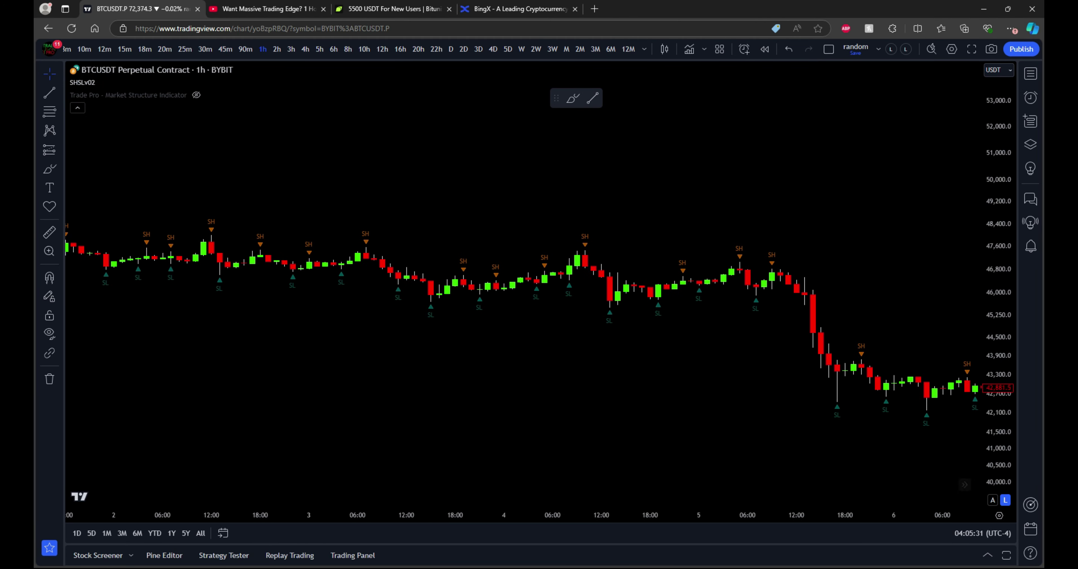
- Draw horizontal trend lines at the first 1 Jan swing high near 47,550 and at the 46,720.5 swing low, from 1 Jan 04:00 to 11:00
{"action": "left_click_drag", "start_coordinate": [998, 464], "coordinate": [992, 77]}
{"action": "left_click_drag", "start_coordinate": [291, 322], "coordinate": [863, 401]}
{"action": "scroll", "coordinate": [765, 404], "scroll_direction": "right", "scroll_amount": 10}
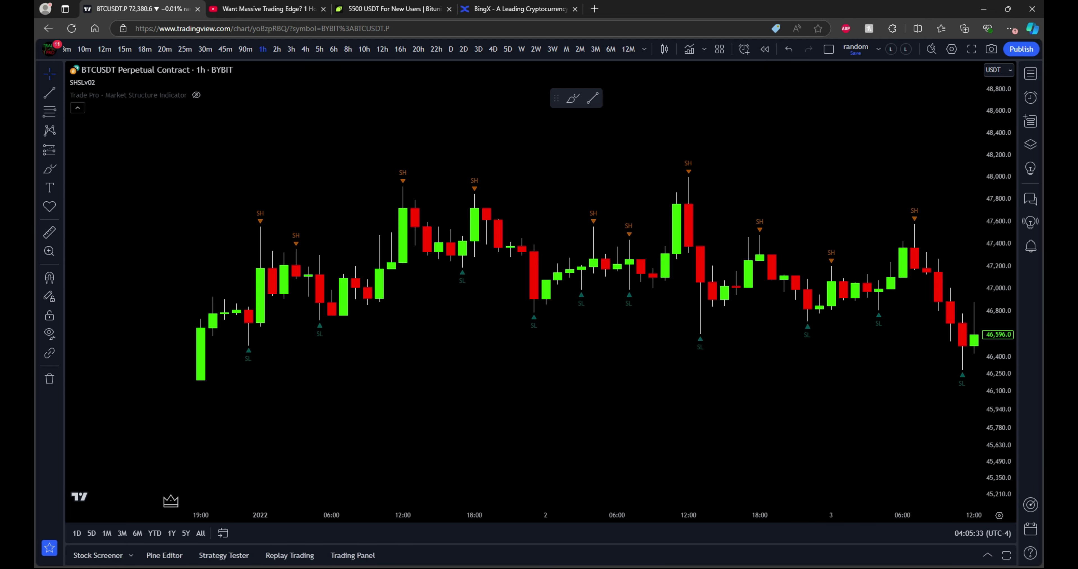
{"action": "scroll", "coordinate": [681, 410], "scroll_direction": "up", "scroll_amount": 3}
{"action": "scroll", "coordinate": [593, 412], "scroll_direction": "up", "scroll_amount": 2}
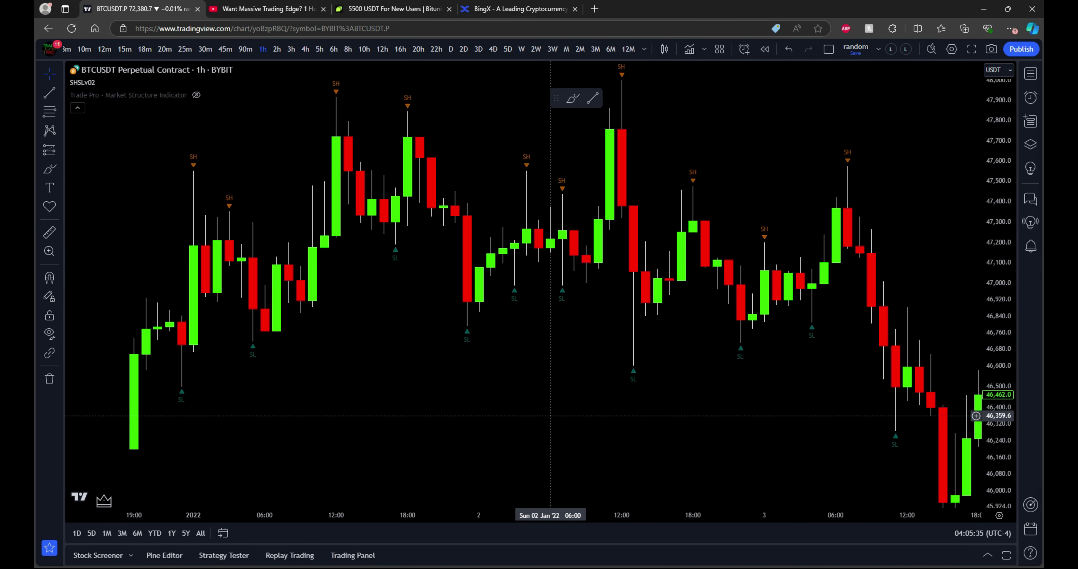
{"action": "scroll", "coordinate": [544, 402], "scroll_direction": "left", "scroll_amount": 10}
{"action": "left_click_drag", "start_coordinate": [500, 403], "coordinate": [539, 392]}
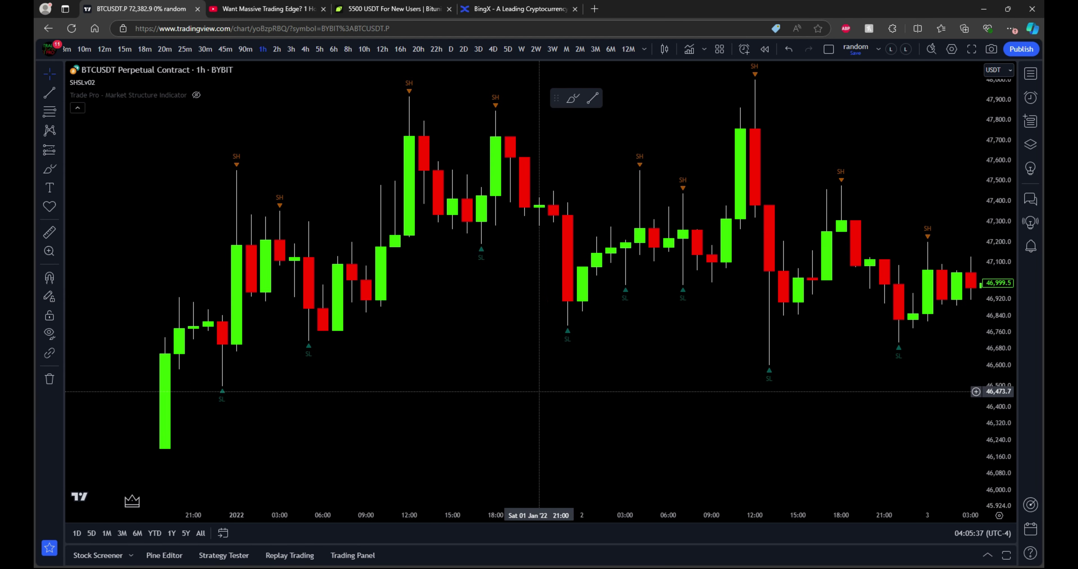
{"action": "scroll", "coordinate": [535, 389], "scroll_direction": "up", "scroll_amount": 2}
{"action": "left_click_drag", "start_coordinate": [429, 350], "coordinate": [511, 366]}
{"action": "scroll", "coordinate": [493, 366], "scroll_direction": "right", "scroll_amount": 1}
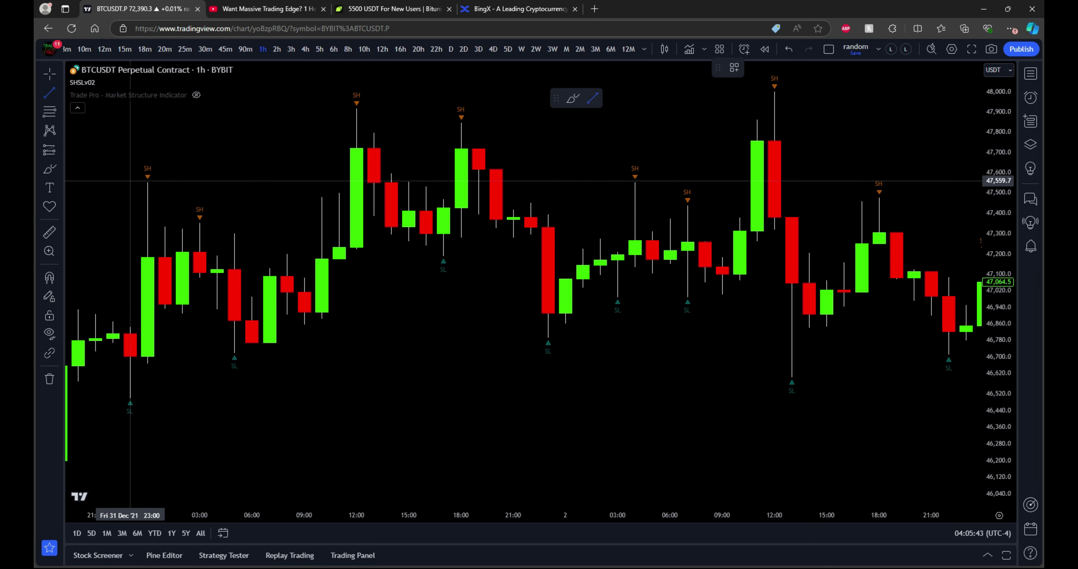
{"action": "left_click", "coordinate": [322, 182]}
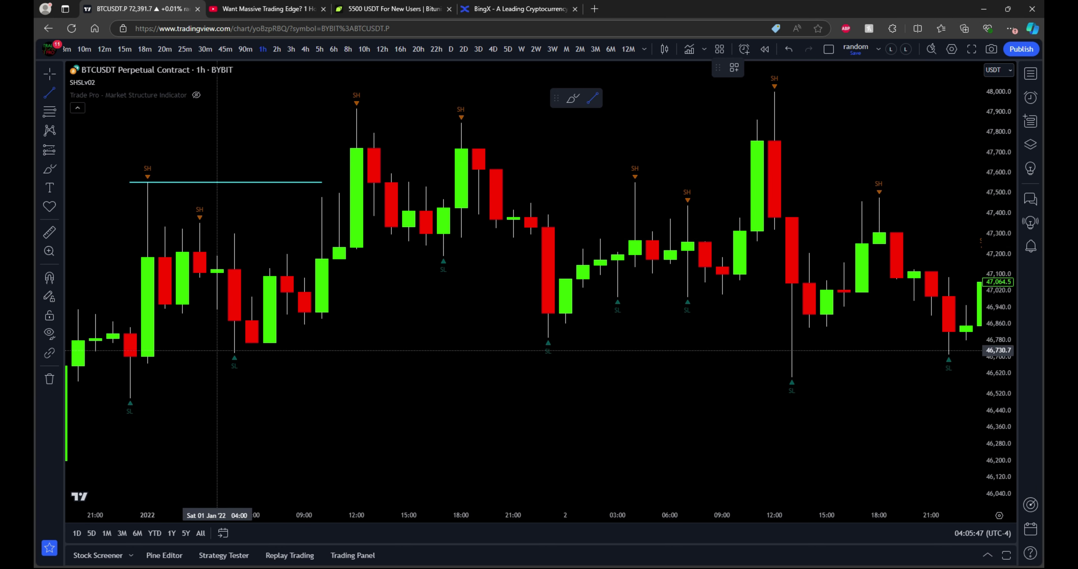
{"action": "left_click", "coordinate": [338, 352]}
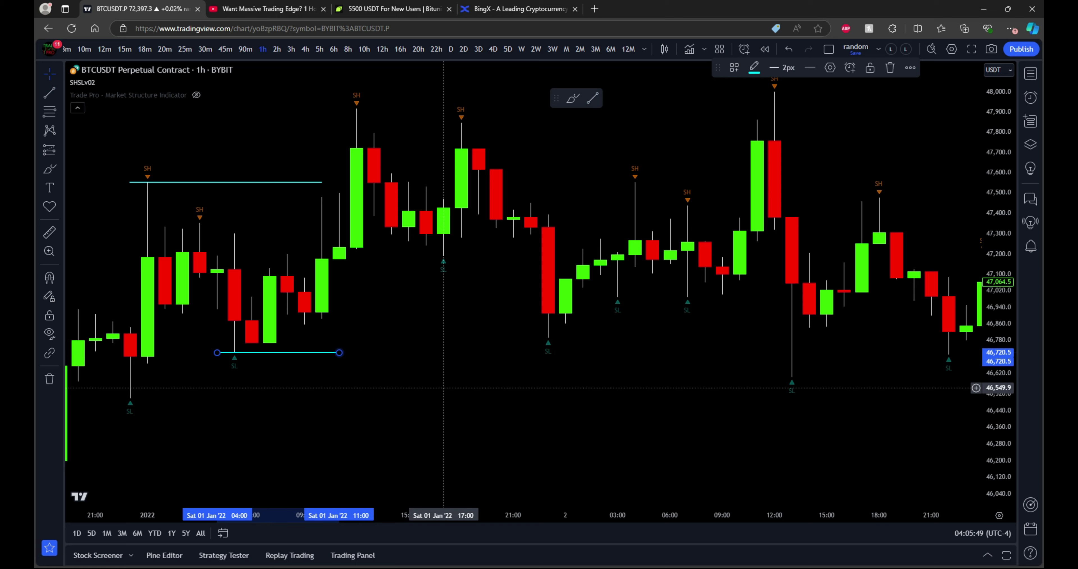
- Extend the upper trend line to 1 Jan 12:00 and brush a curved upward arrow above it
{"action": "scroll", "coordinate": [339, 352], "scroll_direction": "right", "scroll_amount": 1}
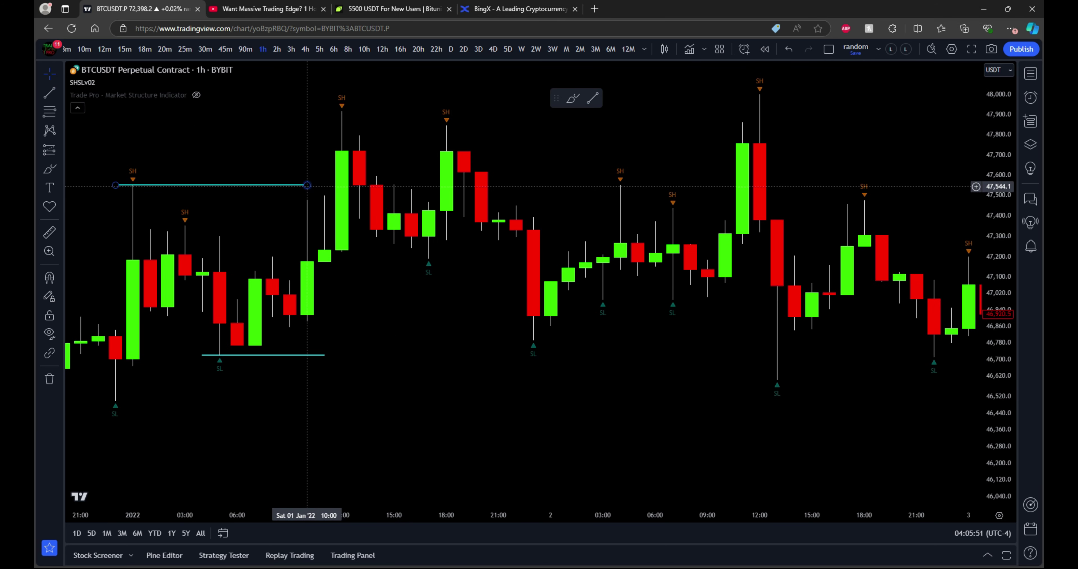
{"action": "left_click_drag", "start_coordinate": [307, 184], "coordinate": [342, 185]}
{"action": "left_click", "coordinate": [481, 127]}
{"action": "left_click", "coordinate": [573, 98]}
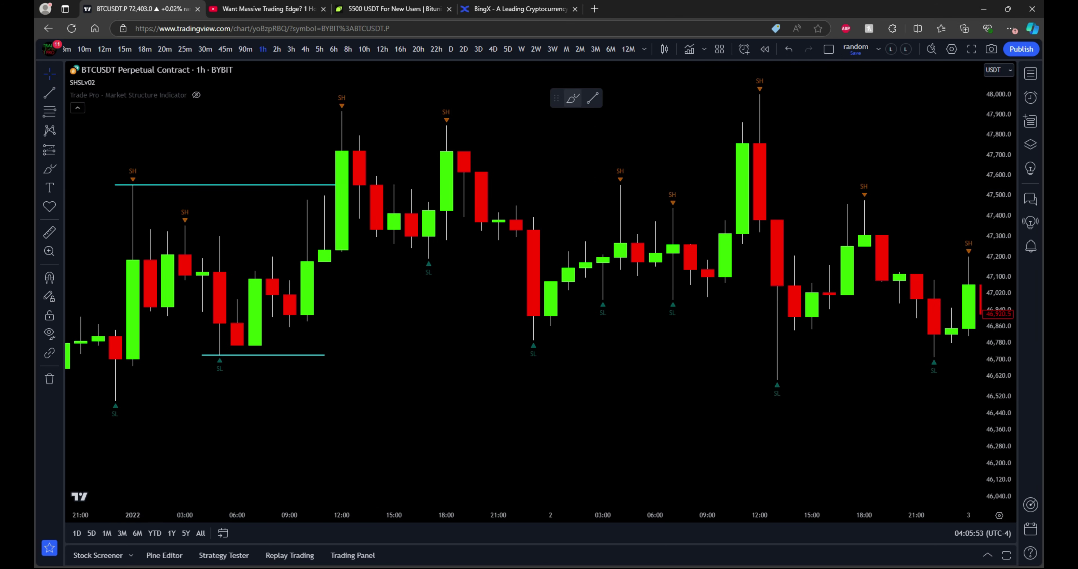
{"action": "left_click_drag", "start_coordinate": [150, 150], "coordinate": [203, 143]}
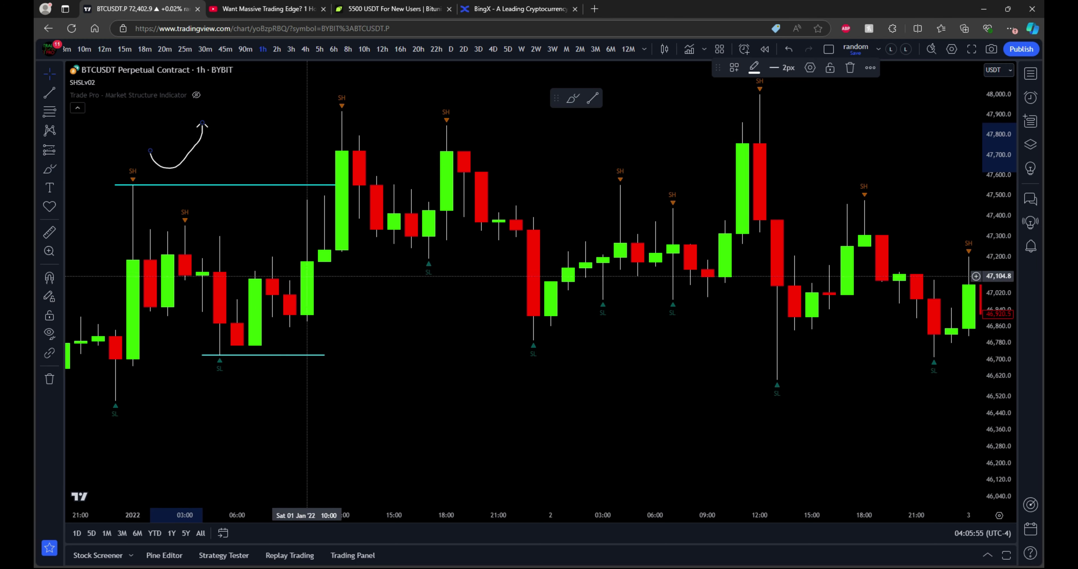
{"action": "left_click", "coordinate": [324, 334]}
- Draw a horizontal trend line at the 1 Jan 12:00 swing high, to 2 Jan 17:00, and extend the 46,720.5 line to 2 Jan 11:00
{"action": "left_click_drag", "start_coordinate": [411, 329], "coordinate": [404, 328]}
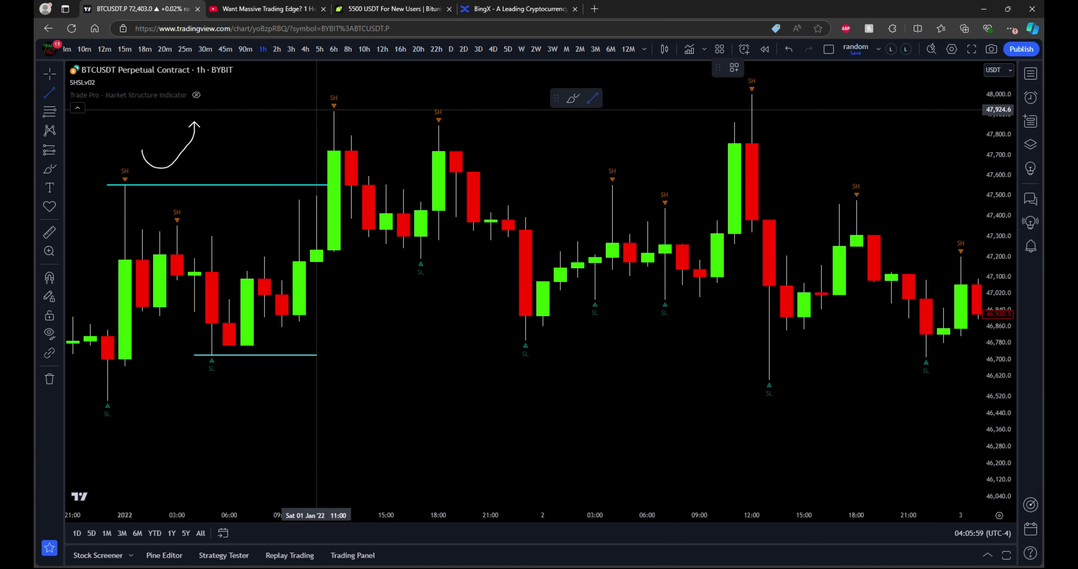
{"action": "left_click", "coordinate": [839, 111]}
{"action": "left_click_drag", "start_coordinate": [839, 153], "coordinate": [801, 151]}
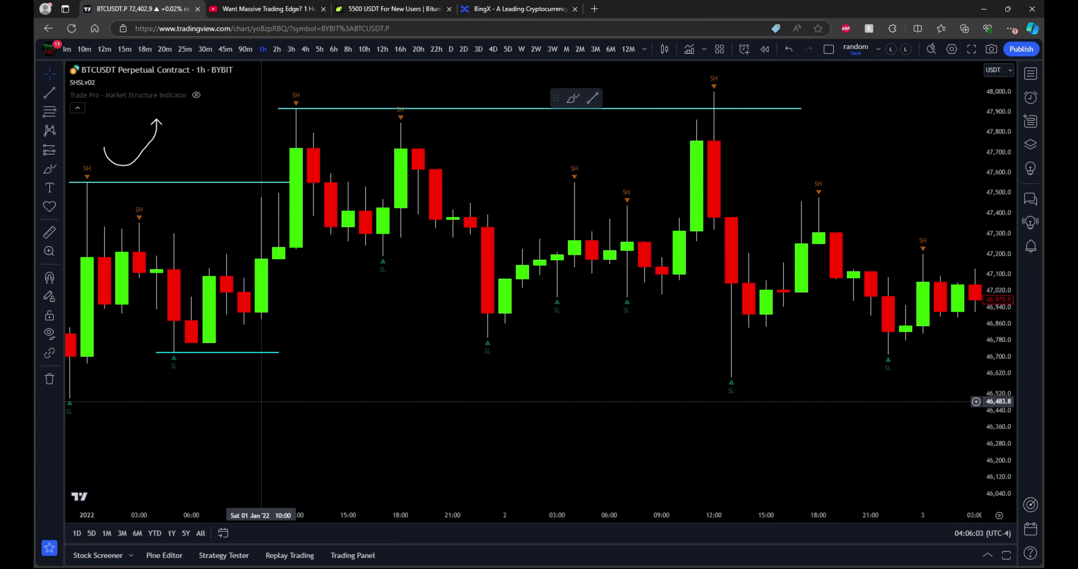
{"action": "left_click_drag", "start_coordinate": [278, 352], "coordinate": [505, 353]}
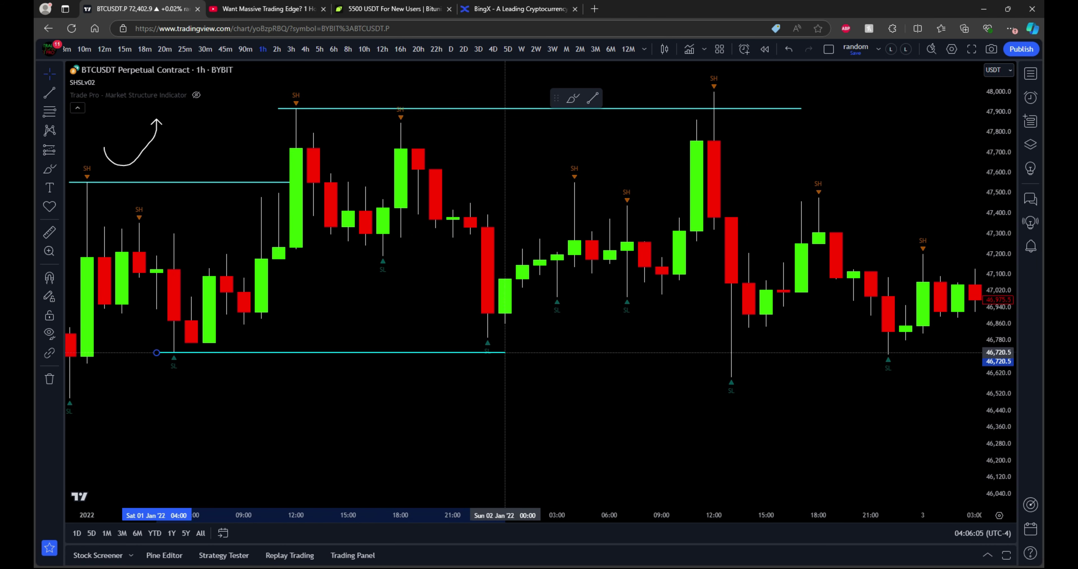
{"action": "left_click_drag", "start_coordinate": [697, 352], "coordinate": [697, 353]}
- Brush an arrow from the 1 Jan 12:00 swing high down to the early 2 Jan low and up through the upper line
{"action": "left_click_drag", "start_coordinate": [721, 389], "coordinate": [622, 399]}
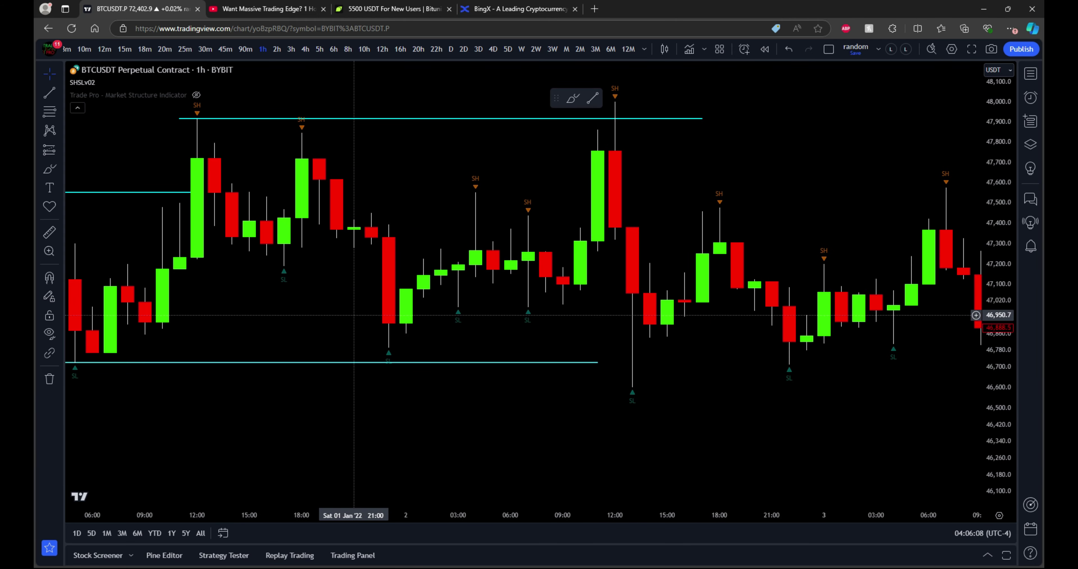
{"action": "left_click_drag", "start_coordinate": [389, 348], "coordinate": [431, 371]}
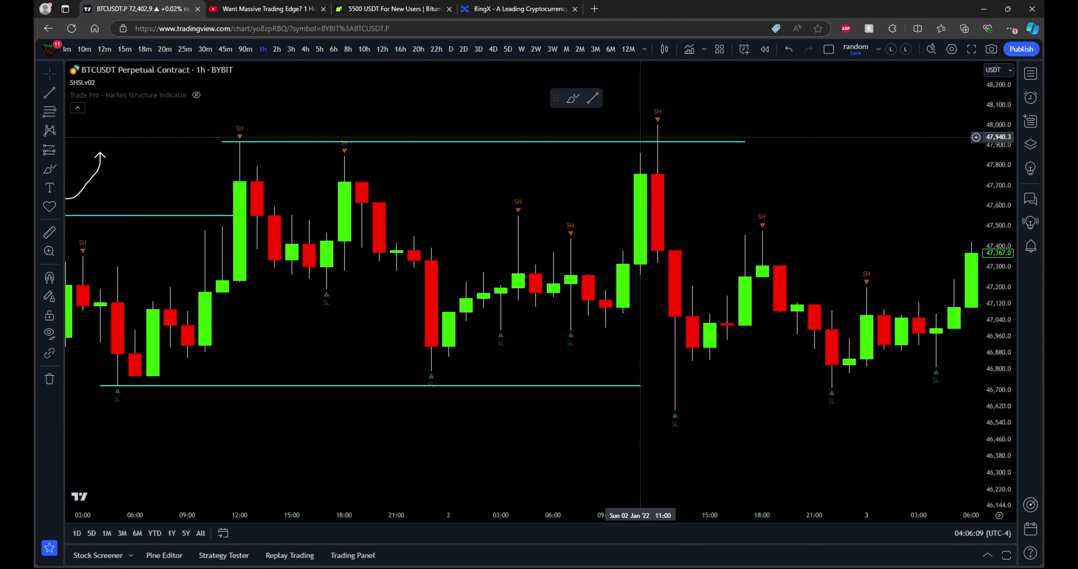
{"action": "left_click_drag", "start_coordinate": [657, 142], "coordinate": [686, 131]}
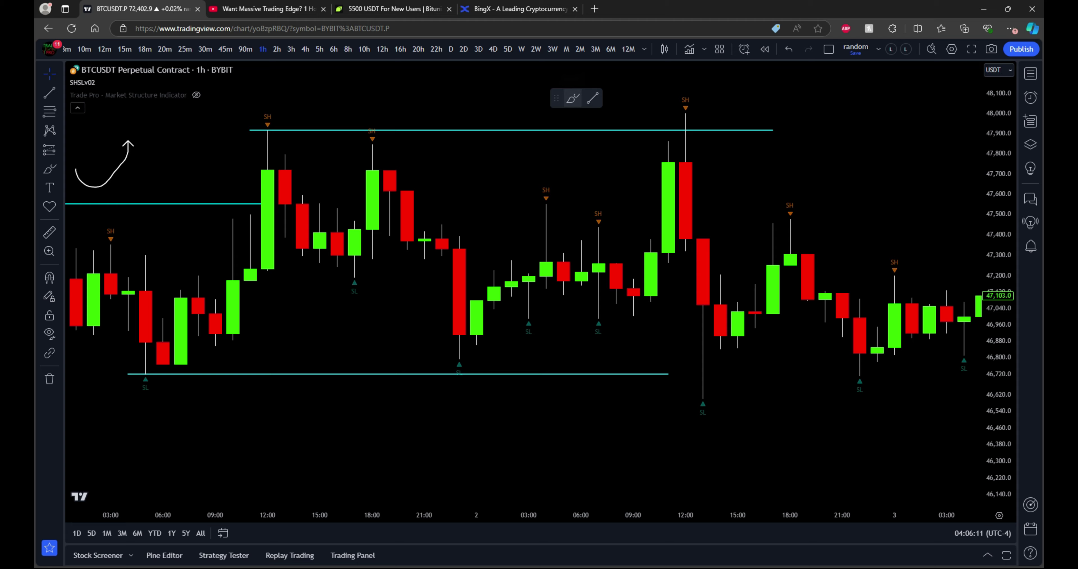
{"action": "left_click", "coordinate": [573, 98]}
{"action": "mouse_move", "coordinate": [267, 133]}
{"action": "left_mouse_down"}
{"action": "mouse_move", "coordinate": [335, 168]}
{"action": "mouse_move", "coordinate": [458, 333]}
{"action": "mouse_move", "coordinate": [546, 289]}
{"action": "mouse_move", "coordinate": [720, 101]}
{"action": "left_mouse_up"}
{"action": "key", "text": "Escape"}
{"action": "left_click_drag", "start_coordinate": [756, 191], "coordinate": [713, 198]}
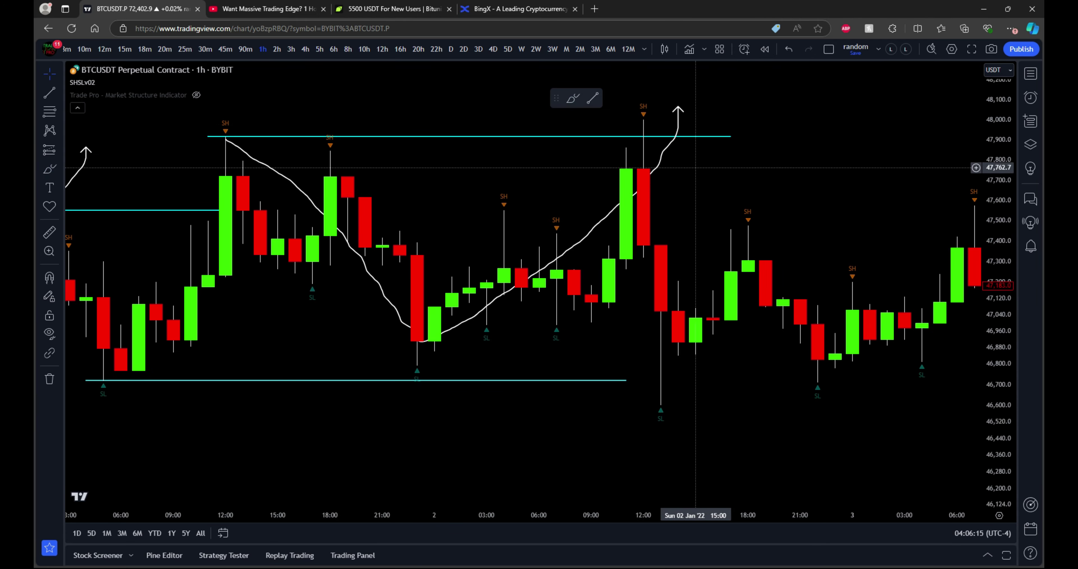
- Extend the 46,720.5 trend line to 3 Jan 10:00
{"action": "scroll", "coordinate": [696, 168], "scroll_direction": "down", "scroll_amount": 4}
{"action": "left_click_drag", "start_coordinate": [873, 197], "coordinate": [690, 182]}
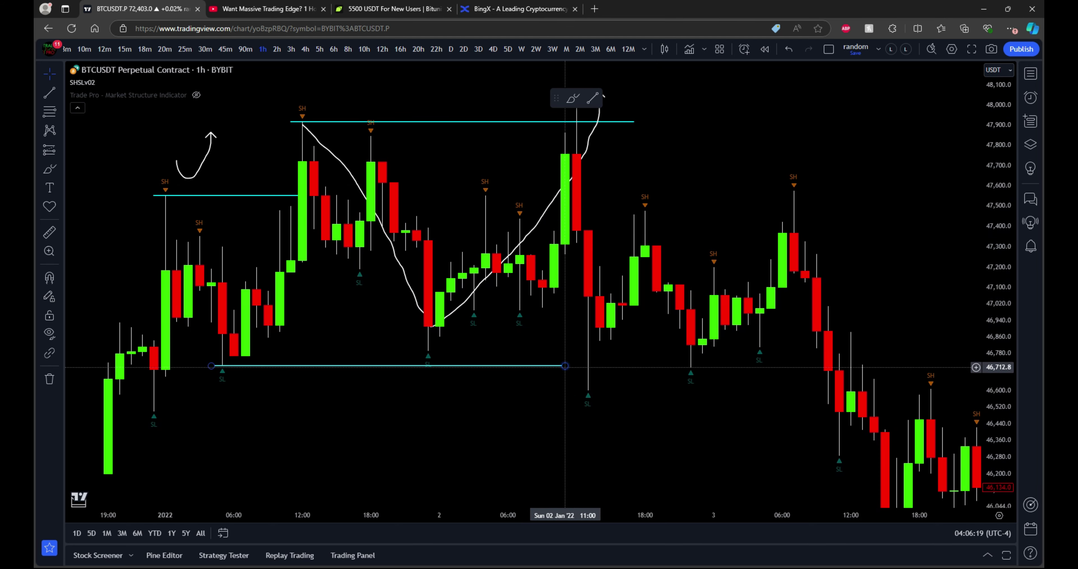
{"action": "left_click_drag", "start_coordinate": [565, 367], "coordinate": [588, 365]}
{"action": "left_click_drag", "start_coordinate": [828, 366], "coordinate": [829, 366]}
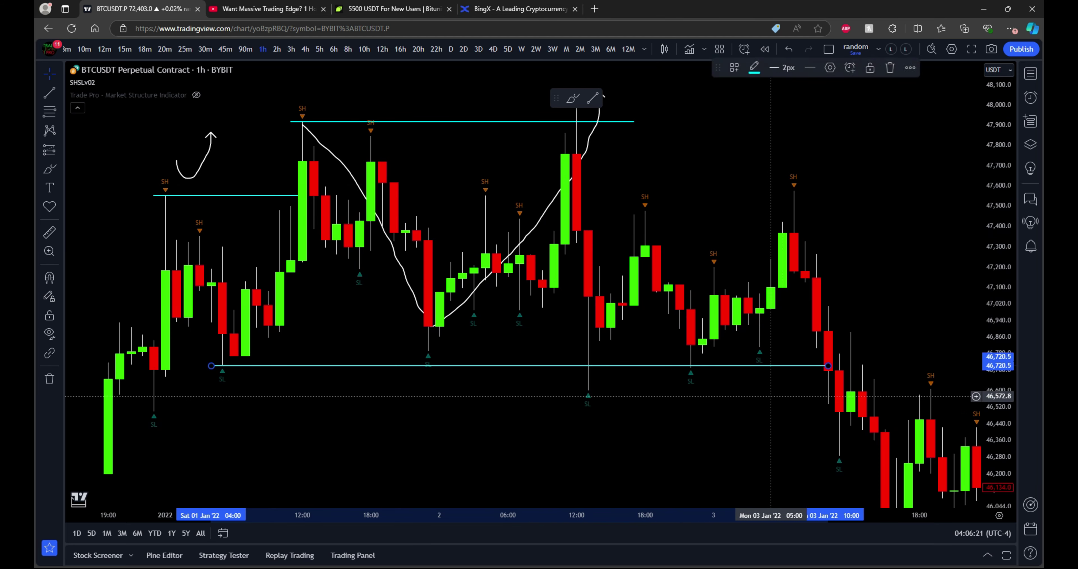
- Brush two crossing arrows above the 3 Jan candles just after the end of the 46,720.5 line
{"action": "left_click_drag", "start_coordinate": [835, 401], "coordinate": [757, 380]}
{"action": "left_click_drag", "start_coordinate": [409, 387], "coordinate": [439, 418]}
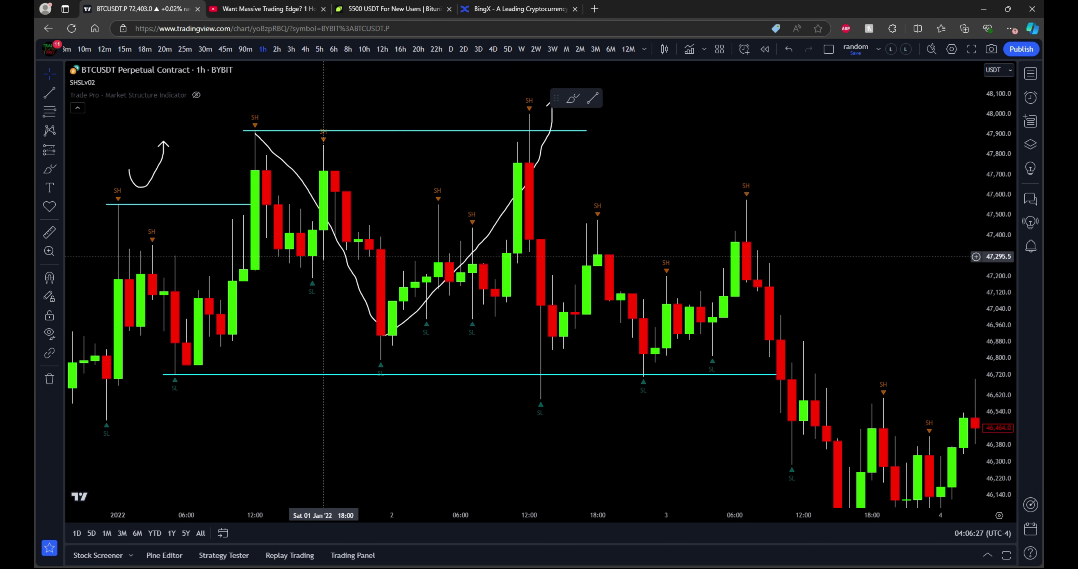
{"action": "left_click_drag", "start_coordinate": [301, 324], "coordinate": [254, 309]}
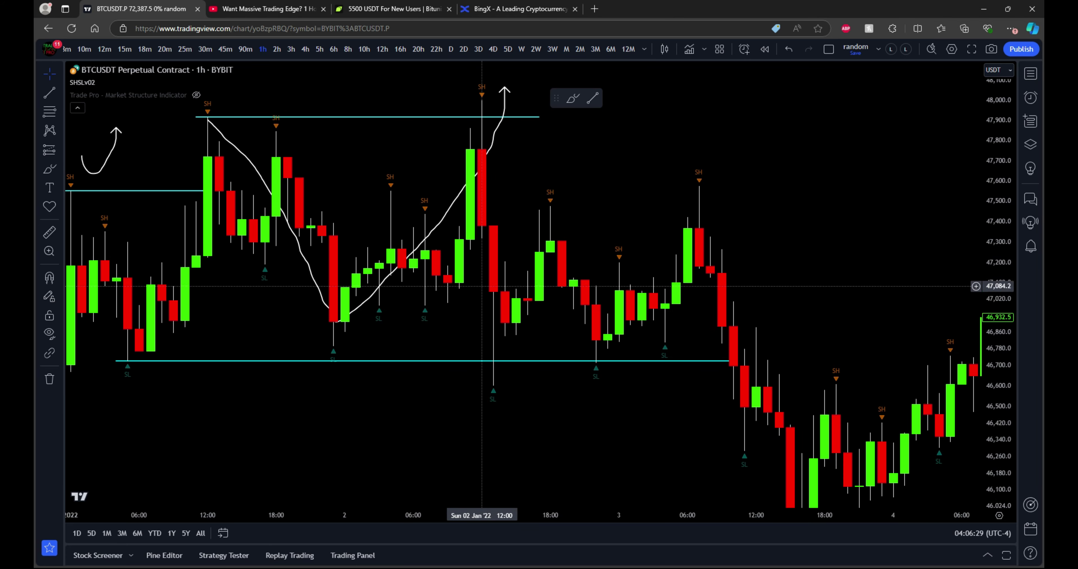
{"action": "left_click_drag", "start_coordinate": [665, 370], "coordinate": [633, 346]}
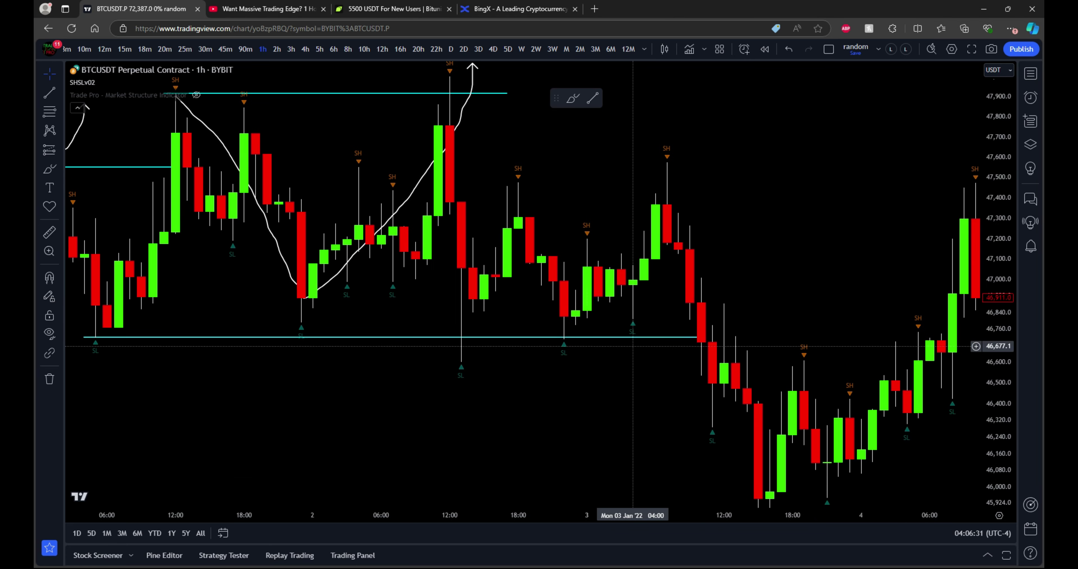
{"action": "left_click", "coordinate": [573, 98]}
{"action": "mouse_move", "coordinate": [724, 265]}
{"action": "left_mouse_down"}
{"action": "mouse_move", "coordinate": [761, 303]}
{"action": "mouse_move", "coordinate": [712, 306]}
{"action": "left_mouse_up"}
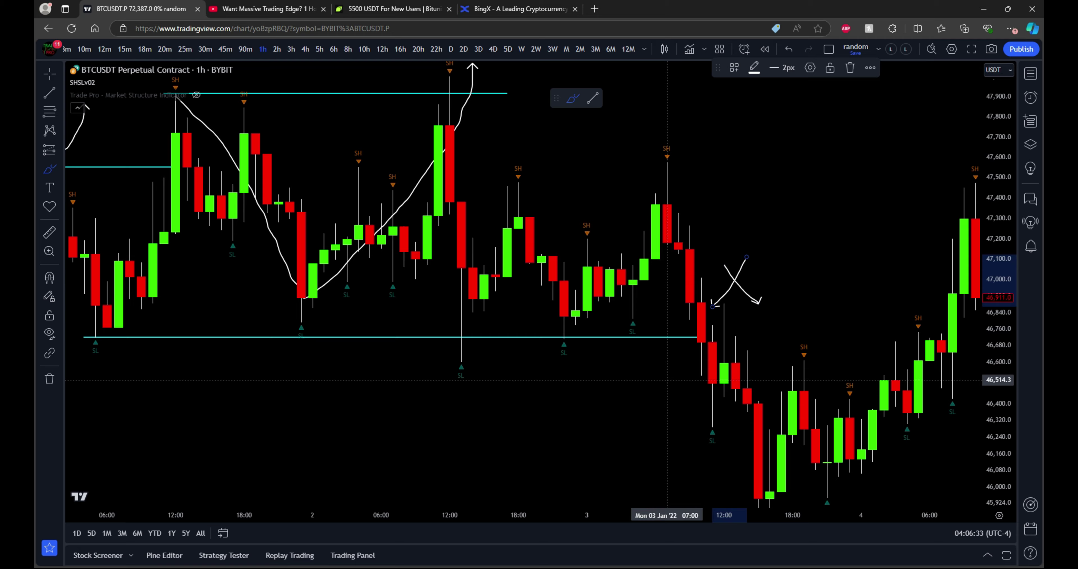
{"action": "key", "text": "Escape"}
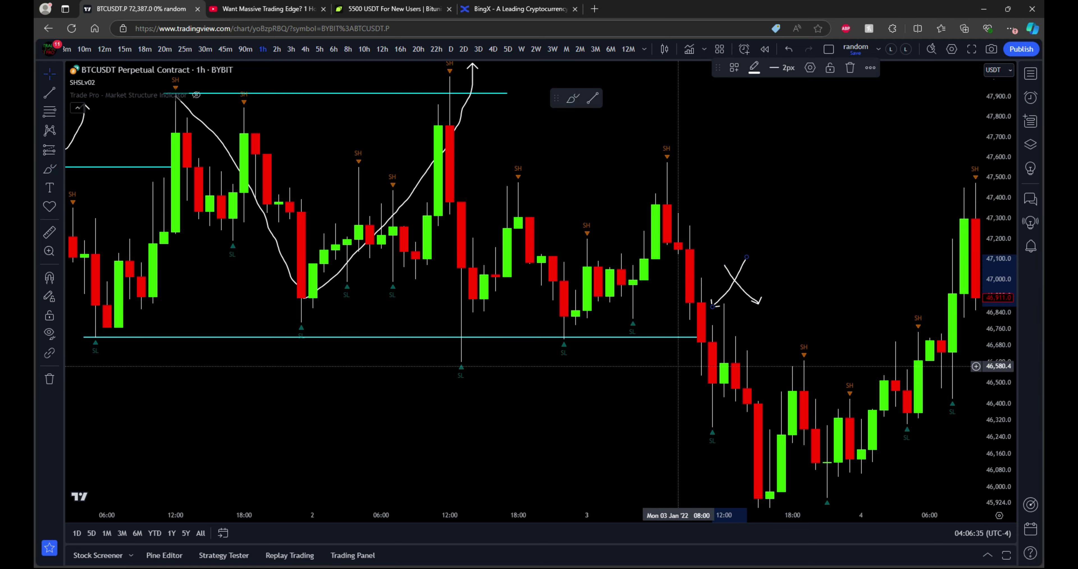
- Move the upper trend line to the 2 Jan 12:00 swing high at 47,999.4 and extend it to 4 Jan 20:00
{"action": "left_click_drag", "start_coordinate": [645, 356], "coordinate": [509, 370]}
{"action": "scroll", "coordinate": [544, 356], "scroll_direction": "down", "scroll_amount": 2}
{"action": "left_click_drag", "start_coordinate": [999, 100], "coordinate": [998, 184]}
{"action": "left_click_drag", "start_coordinate": [810, 139], "coordinate": [742, 138]}
{"action": "left_click_drag", "start_coordinate": [318, 136], "coordinate": [530, 119]}
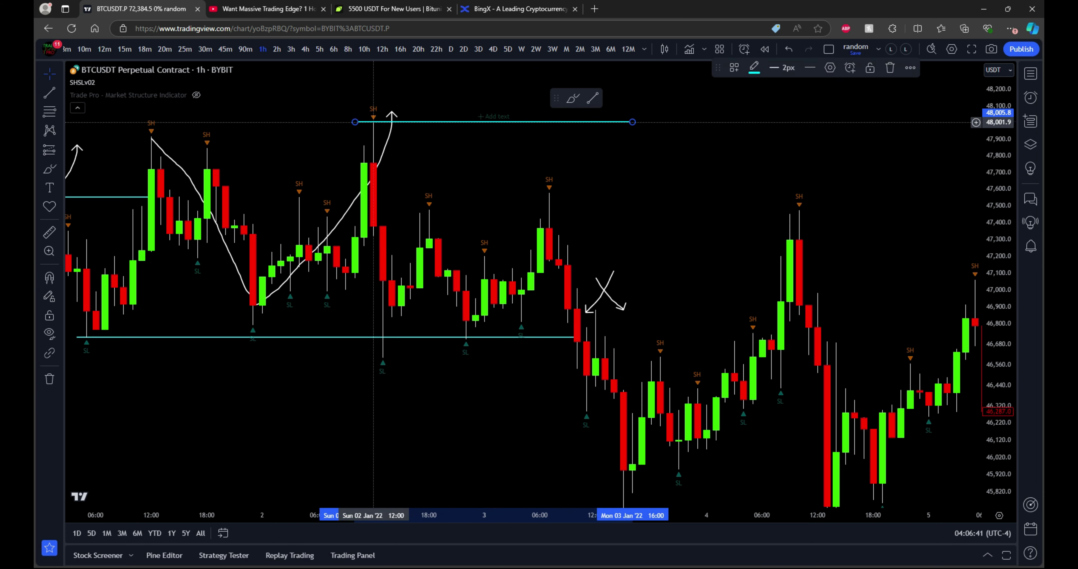
{"action": "left_click_drag", "start_coordinate": [374, 121], "coordinate": [374, 123]}
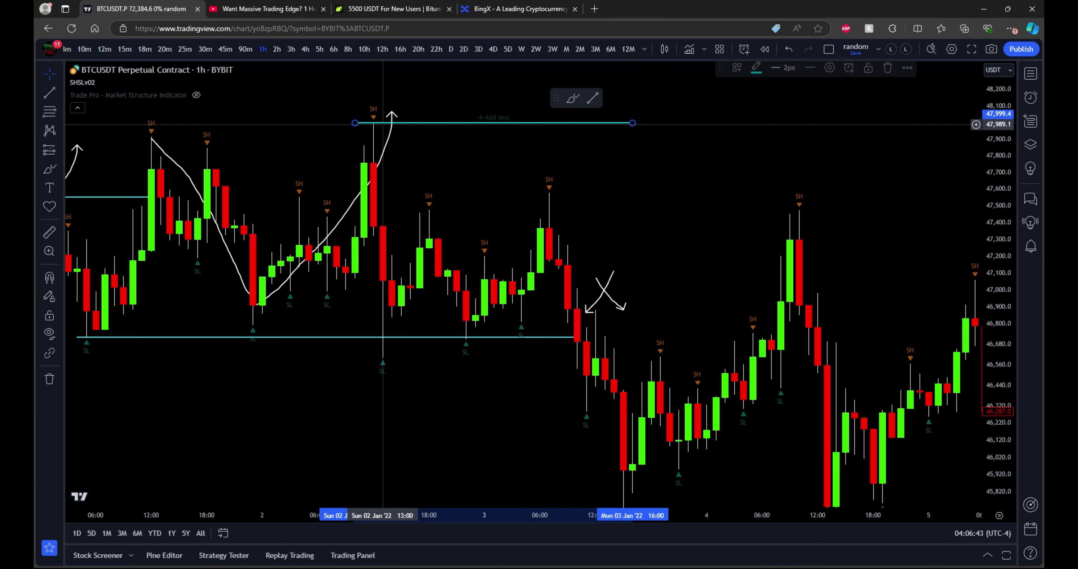
{"action": "left_click_drag", "start_coordinate": [632, 122], "coordinate": [892, 122]}
- Brush curved marks under the two consecutive 3 Jan swing lows that follow the crossing arrows
{"action": "left_click_drag", "start_coordinate": [670, 316], "coordinate": [618, 288]}
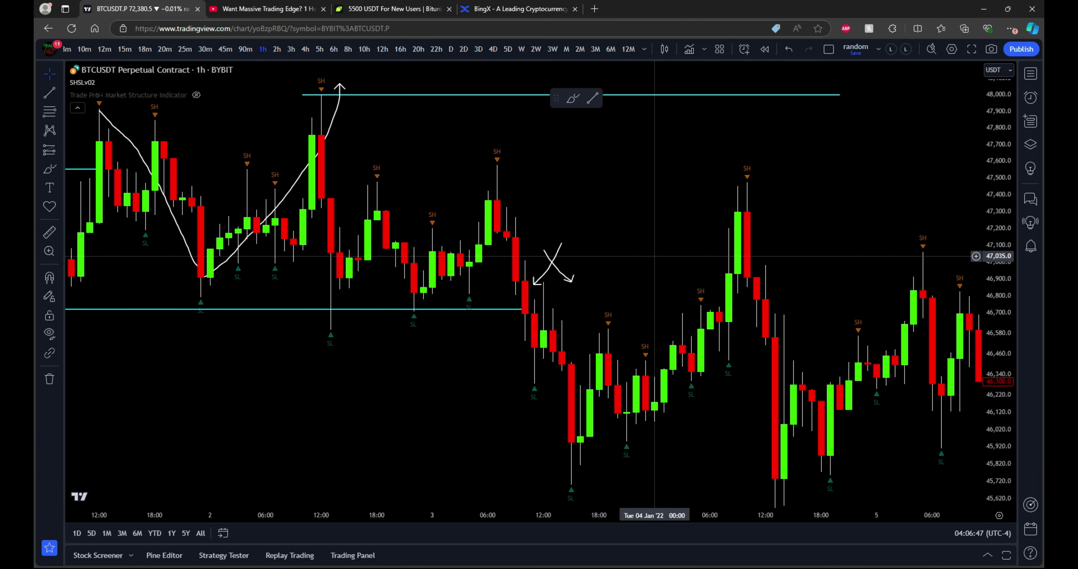
{"action": "scroll", "coordinate": [699, 234], "scroll_direction": "down", "scroll_amount": 2}
{"action": "left_click_drag", "start_coordinate": [999, 122], "coordinate": [999, 167]}
{"action": "left_click_drag", "start_coordinate": [886, 169], "coordinate": [848, 158]}
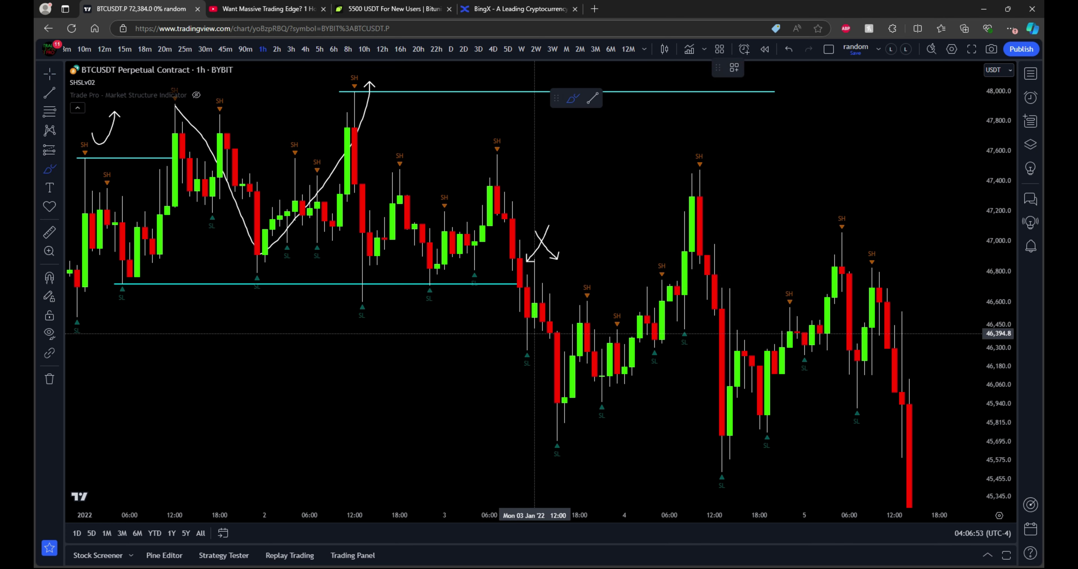
{"action": "left_click_drag", "start_coordinate": [504, 343], "coordinate": [534, 359]}
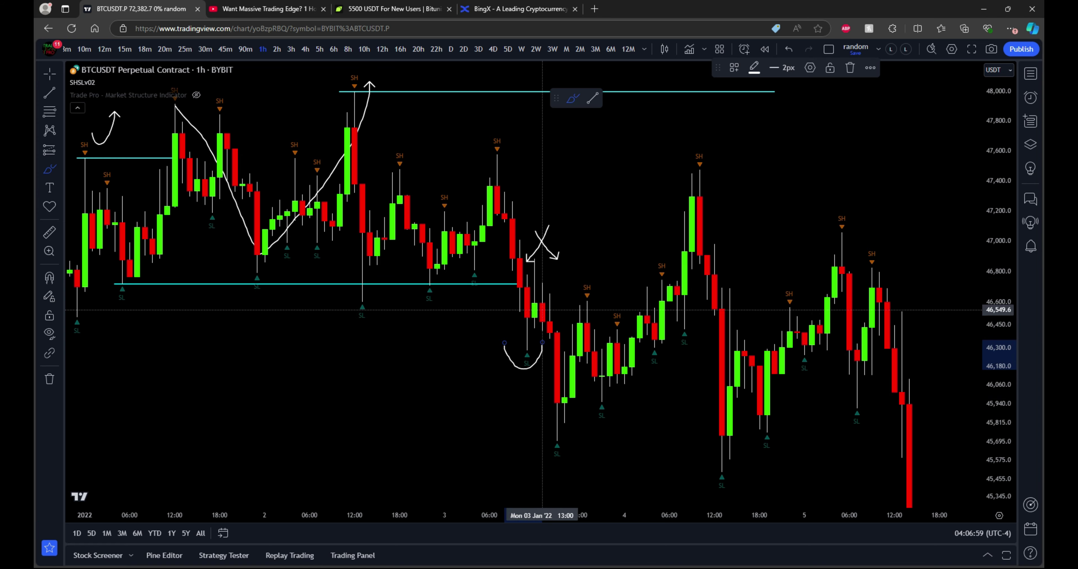
{"action": "mouse_move", "coordinate": [535, 431]}
{"action": "left_mouse_down"}
{"action": "mouse_move", "coordinate": [544, 460]}
{"action": "mouse_move", "coordinate": [572, 439]}
{"action": "left_mouse_up"}
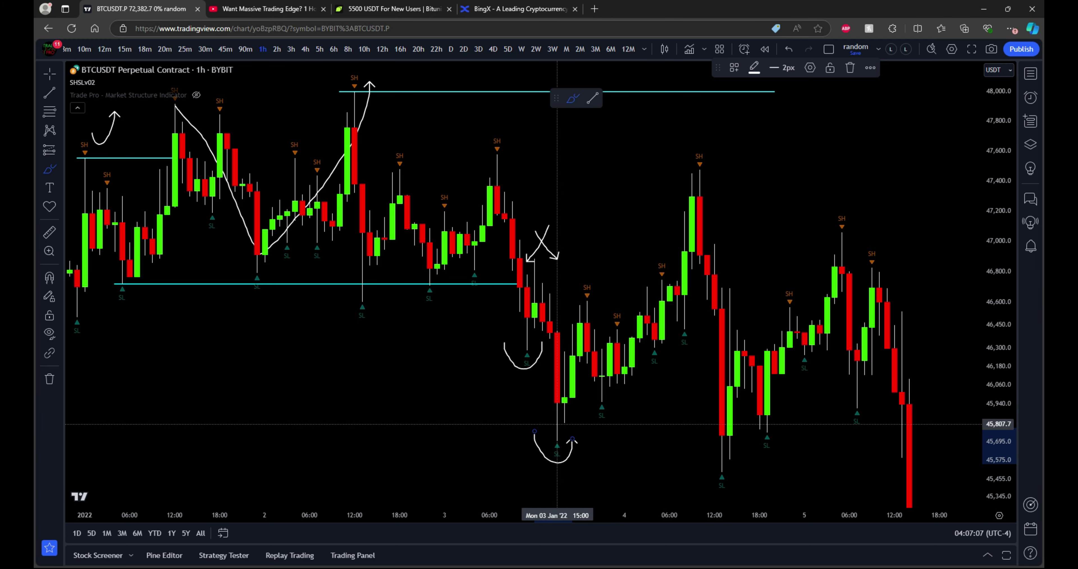
- Brush a rising arrow from the 3 Jan 15:00 swing low to the 4 Jan high and draw a trend line at 45,699.3 to 5 Jan 20:00
{"action": "left_click_drag", "start_coordinate": [549, 431], "coordinate": [705, 163]}
{"action": "key", "text": "Escape"}
{"action": "left_click_drag", "start_coordinate": [794, 236], "coordinate": [654, 172]}
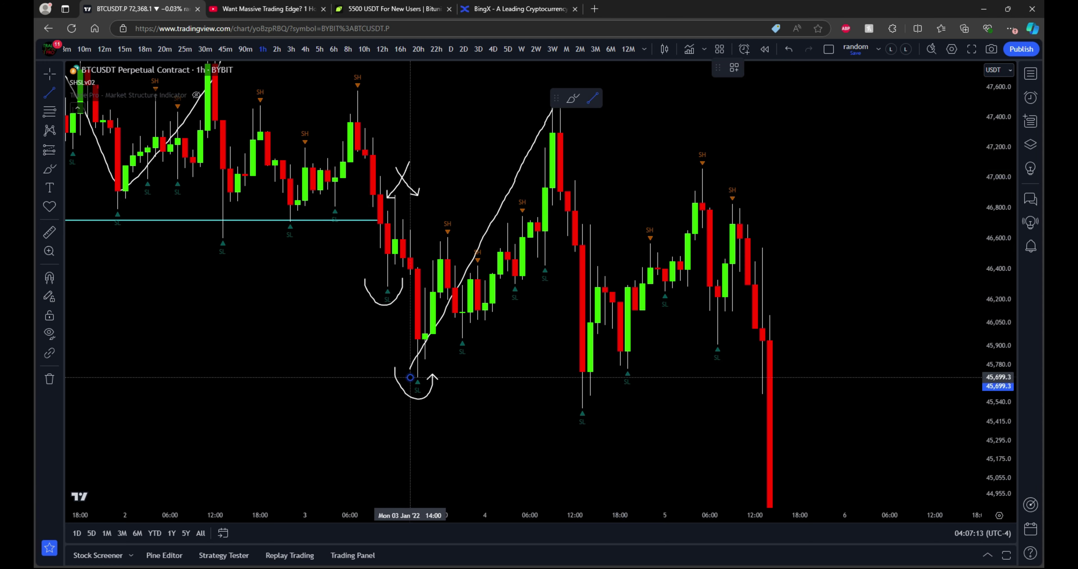
{"action": "left_click", "coordinate": [815, 377]}
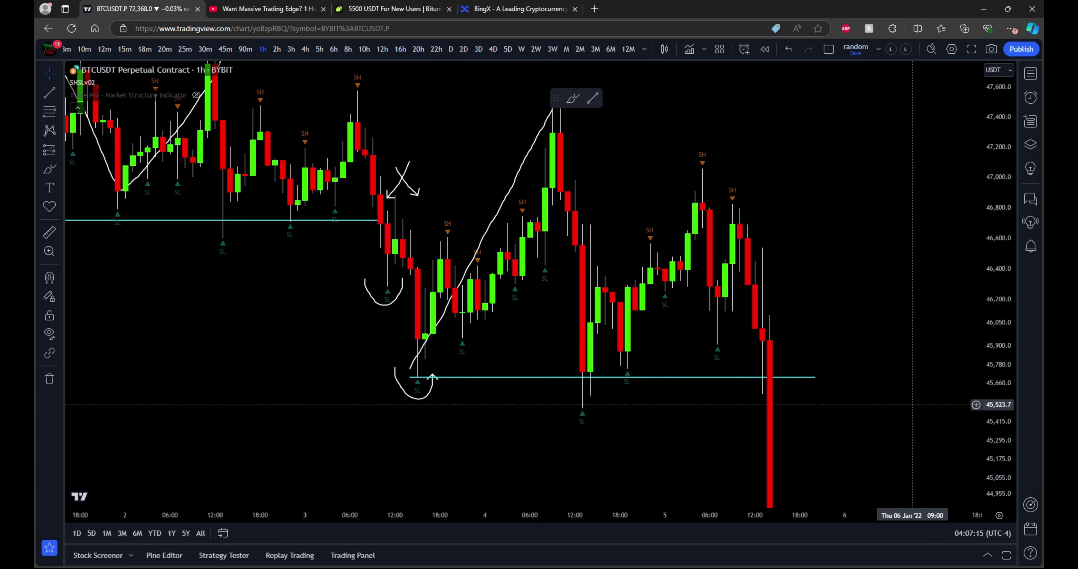
- Brush a wavy arrow along the 47,999.4 trend line from 3 Jan 06:00 to early 5 Jan
{"action": "left_click_drag", "start_coordinate": [914, 404], "coordinate": [925, 462]}
{"action": "scroll", "coordinate": [942, 439], "scroll_direction": "down", "scroll_amount": 2}
{"action": "left_click_drag", "start_coordinate": [999, 293], "coordinate": [999, 357]}
{"action": "left_click_drag", "start_coordinate": [783, 324], "coordinate": [763, 305]}
{"action": "left_click_drag", "start_coordinate": [738, 164], "coordinate": [695, 182]}
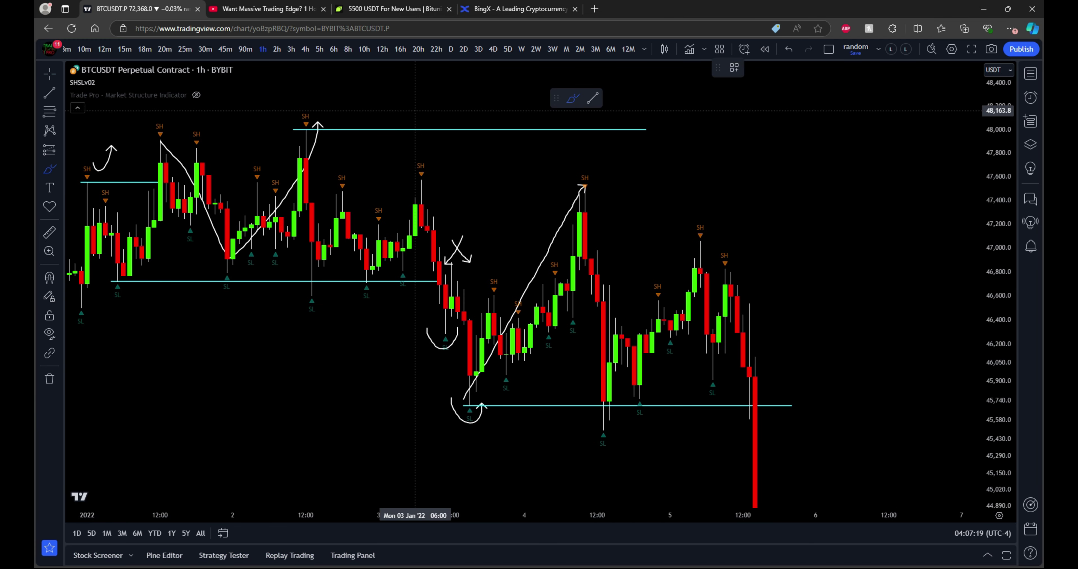
{"action": "mouse_move", "coordinate": [415, 114]}
{"action": "left_mouse_down"}
{"action": "mouse_move", "coordinate": [493, 140]}
{"action": "mouse_move", "coordinate": [638, 120]}
{"action": "mouse_move", "coordinate": [700, 156]}
{"action": "left_mouse_up"}
{"action": "key", "text": "Escape"}
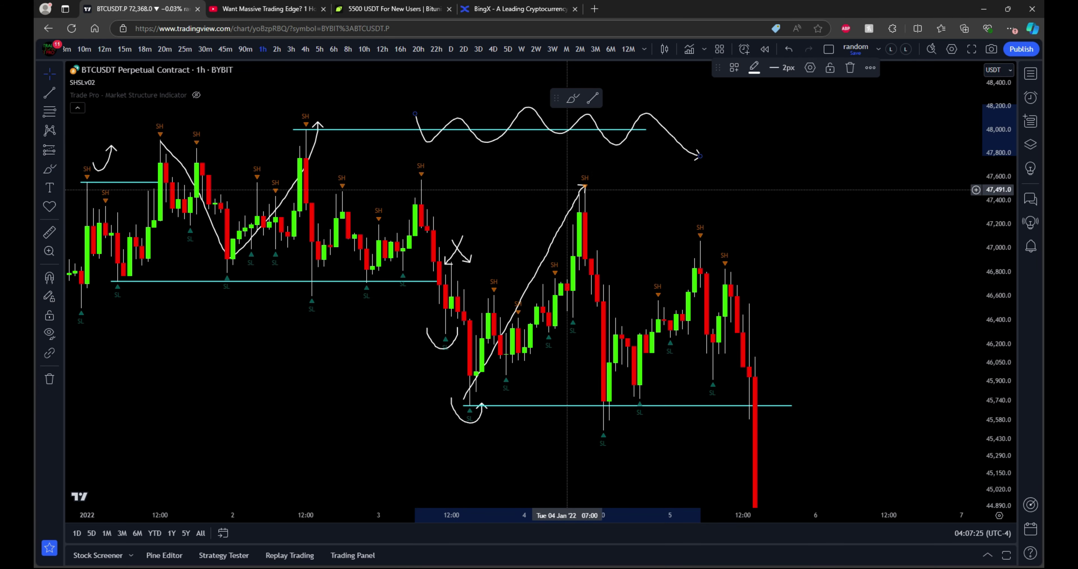
- Examine the marked structure from 1 to 5 January around the upper and lower trend lines
{"action": "mouse_move", "coordinate": [912, 316]}
{"action": "left_mouse_down"}
{"action": "mouse_move", "coordinate": [917, 295]}
{"action": "mouse_move", "coordinate": [843, 279]}
{"action": "left_mouse_up"}
{"action": "scroll", "coordinate": [908, 300], "scroll_direction": "up", "scroll_amount": 1}
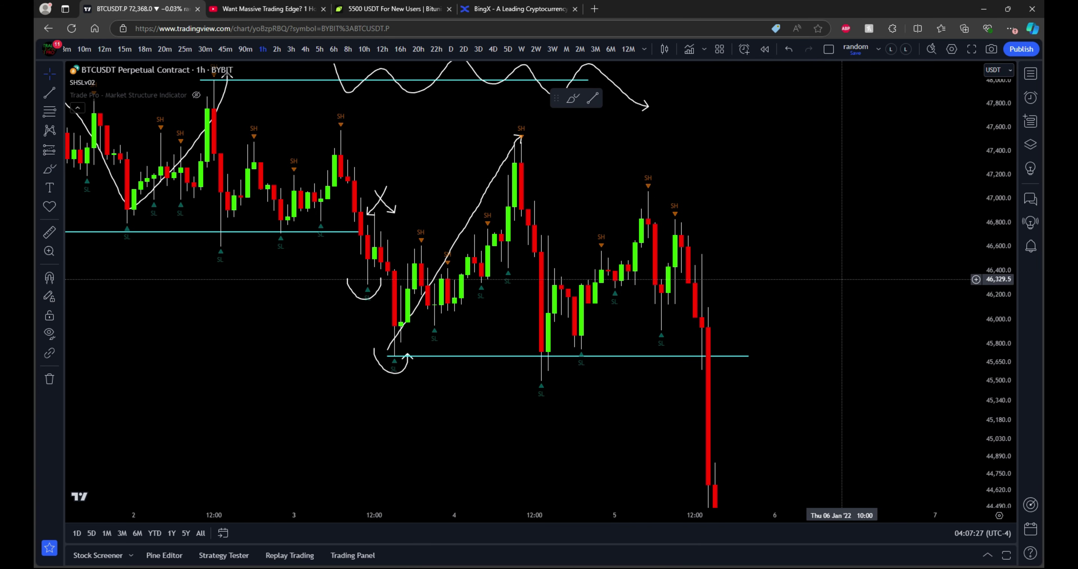
{"action": "scroll", "coordinate": [854, 286], "scroll_direction": "down", "scroll_amount": 3}
{"action": "left_click_drag", "start_coordinate": [918, 280], "coordinate": [839, 284]}
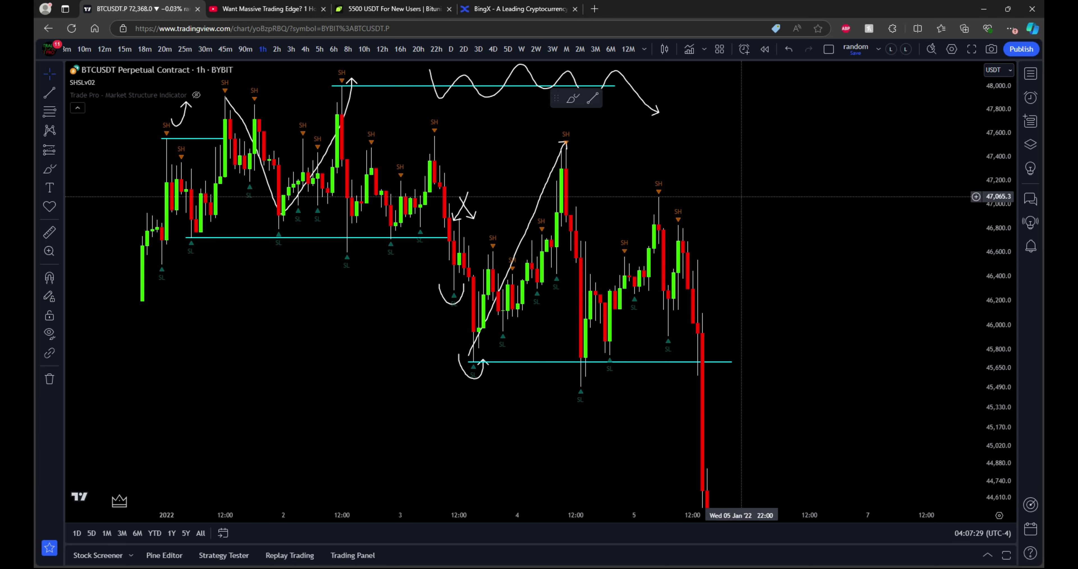
- Brush a falling arrow from the 4 January high to 5 January and draw a trend line at 47,517.7 from 4 Jan 08:00 to 7 Jan 20:00
{"action": "left_click_drag", "start_coordinate": [739, 195], "coordinate": [713, 201]}
{"action": "mouse_move", "coordinate": [523, 166]}
{"action": "left_mouse_down"}
{"action": "mouse_move", "coordinate": [636, 349]}
{"action": "mouse_move", "coordinate": [648, 415]}
{"action": "mouse_move", "coordinate": [618, 387]}
{"action": "left_mouse_up"}
{"action": "left_click_drag", "start_coordinate": [818, 348], "coordinate": [754, 358]}
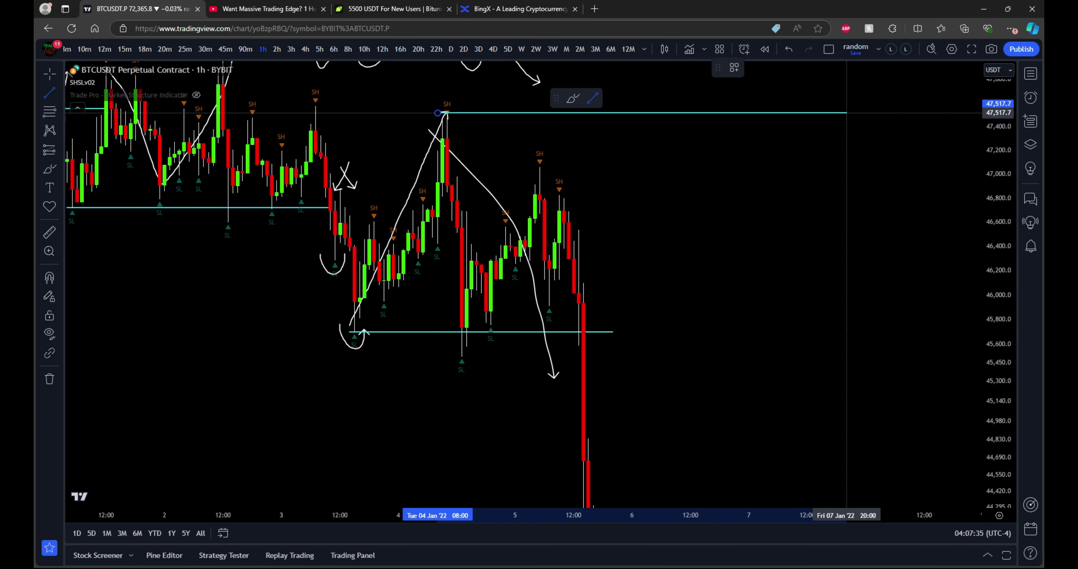
{"action": "left_click", "coordinate": [847, 112]}
- Remove the lower trend line at 45,699.3
{"action": "left_click_drag", "start_coordinate": [849, 250], "coordinate": [804, 226]}
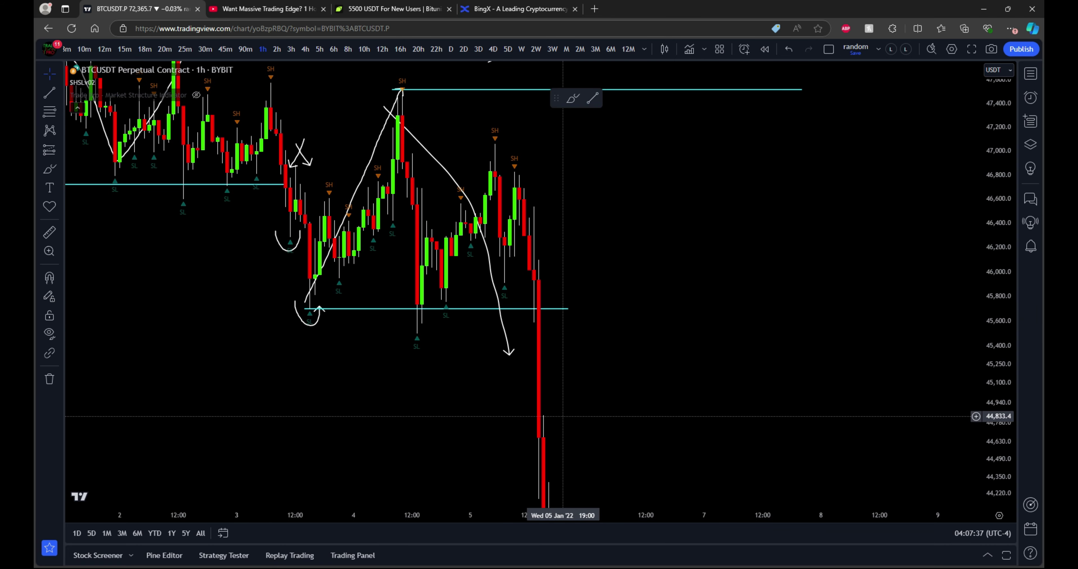
{"action": "right_click", "coordinate": [553, 308]}
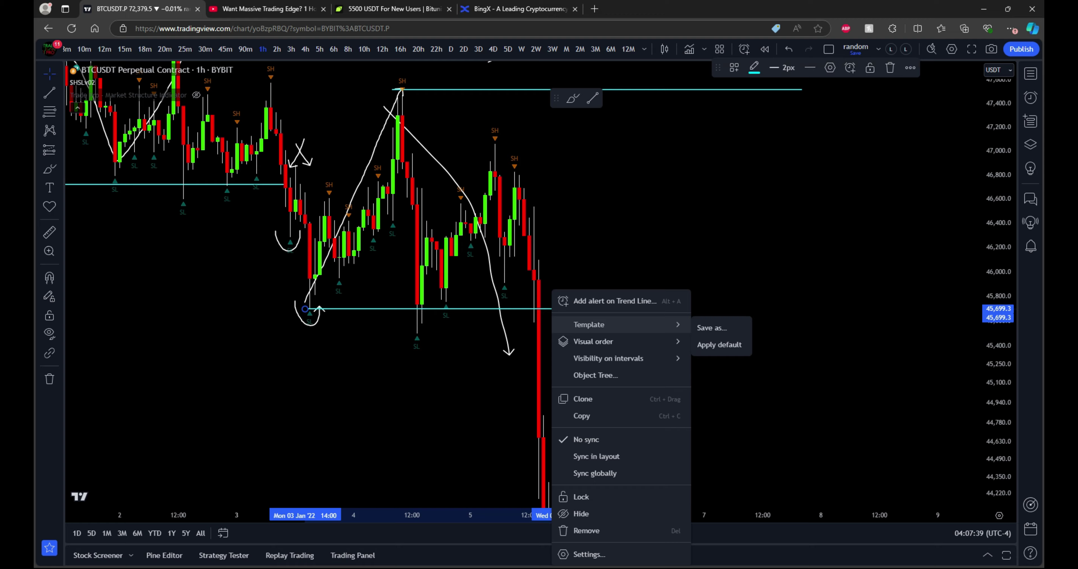
{"action": "left_click", "coordinate": [587, 530]}
- Draw a trend line at 42,437.4 from the 5 January swing low at about 16:00 to late 6 January
{"action": "scroll", "coordinate": [939, 212], "scroll_direction": "down", "scroll_amount": 2}
{"action": "left_click_drag", "start_coordinate": [917, 197], "coordinate": [931, 350]}
{"action": "left_click_drag", "start_coordinate": [745, 287], "coordinate": [677, 149]}
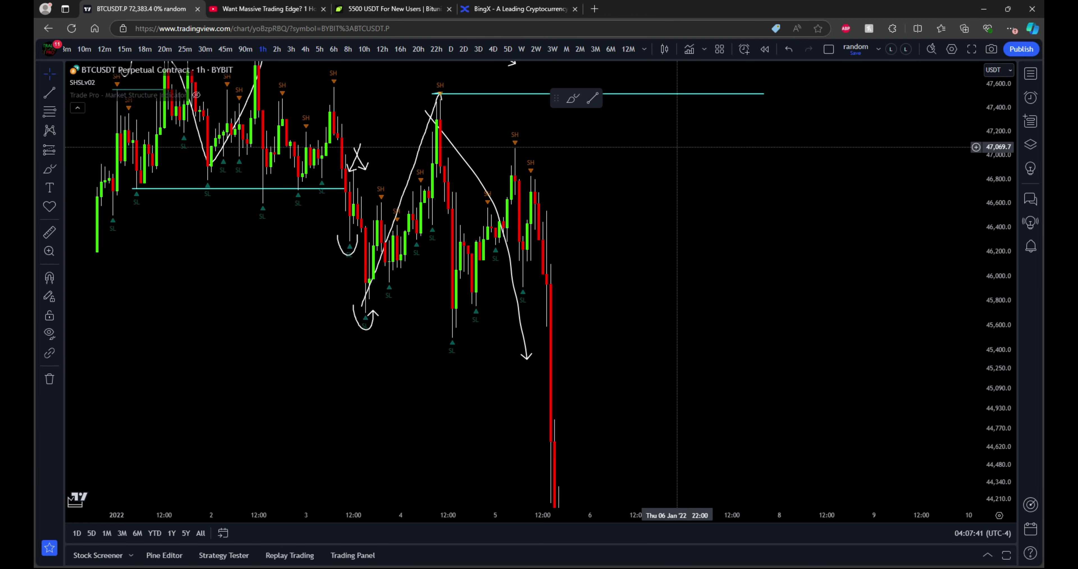
{"action": "left_click_drag", "start_coordinate": [998, 209], "coordinate": [998, 344]}
{"action": "left_click_drag", "start_coordinate": [803, 349], "coordinate": [802, 279]}
{"action": "left_click_drag", "start_coordinate": [805, 314], "coordinate": [773, 279]}
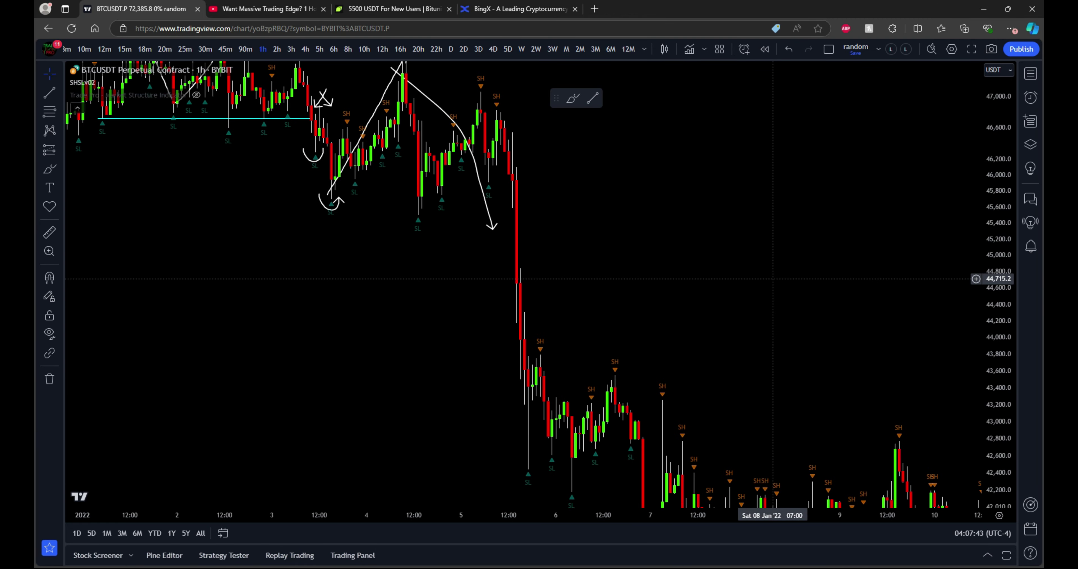
{"action": "left_click_drag", "start_coordinate": [739, 318], "coordinate": [958, 188]}
{"action": "scroll", "coordinate": [924, 311], "scroll_direction": "up", "scroll_amount": 4}
{"action": "scroll", "coordinate": [923, 310], "scroll_direction": "up", "scroll_amount": 4}
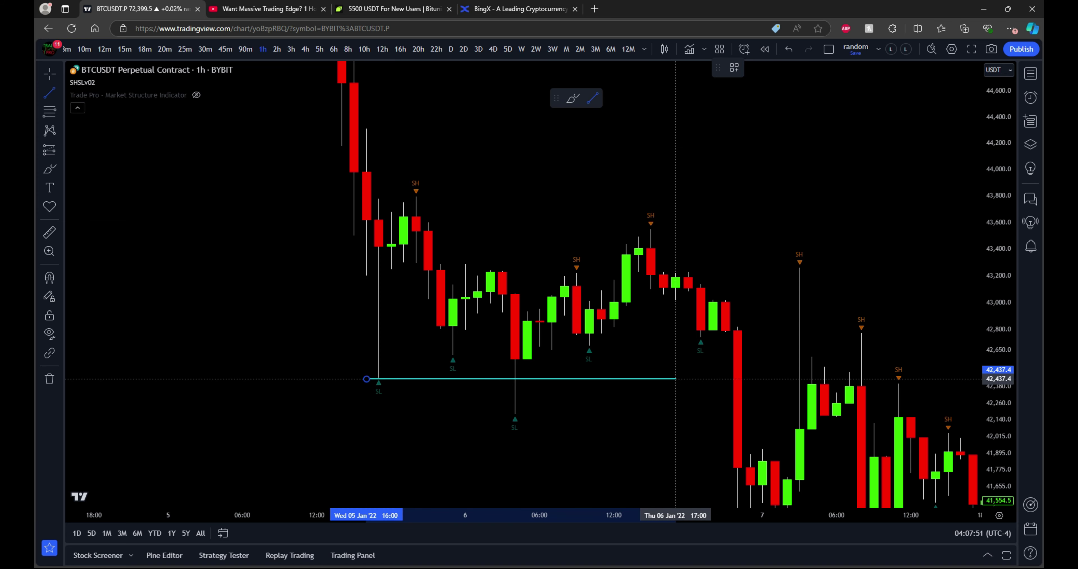
{"action": "left_click", "coordinate": [725, 379]}
- Draw a trend line at about 43,800 from the first swing high on 5 January to late 6 January
{"action": "left_click_drag", "start_coordinate": [725, 378], "coordinate": [670, 379]}
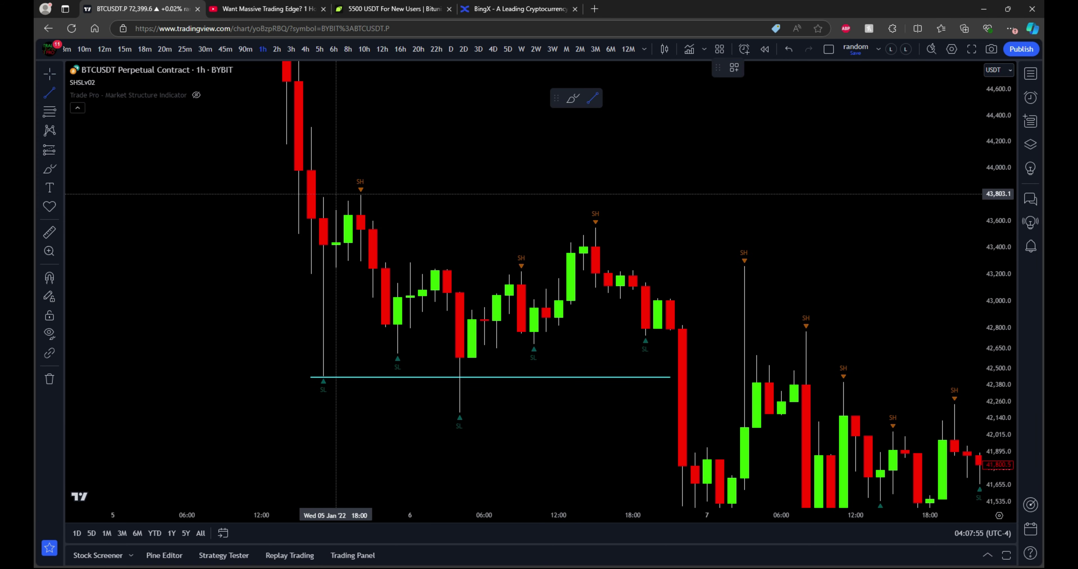
{"action": "left_click", "coordinate": [683, 195]}
{"action": "left_click_drag", "start_coordinate": [756, 282], "coordinate": [693, 272]}
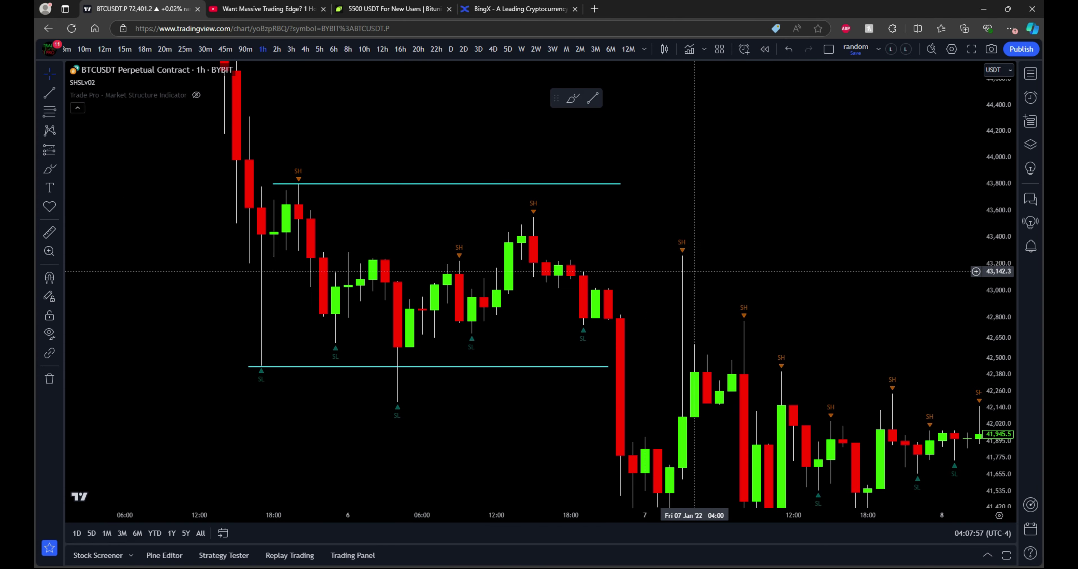
- Draw a trend line at 40,959.3 from 6 Jan 21:00 to about 8 Jan 11:00
{"action": "scroll", "coordinate": [693, 271], "scroll_direction": "down", "scroll_amount": 3}
{"action": "left_click_drag", "start_coordinate": [998, 176], "coordinate": [998, 255]}
{"action": "left_click_drag", "start_coordinate": [808, 208], "coordinate": [698, 203]}
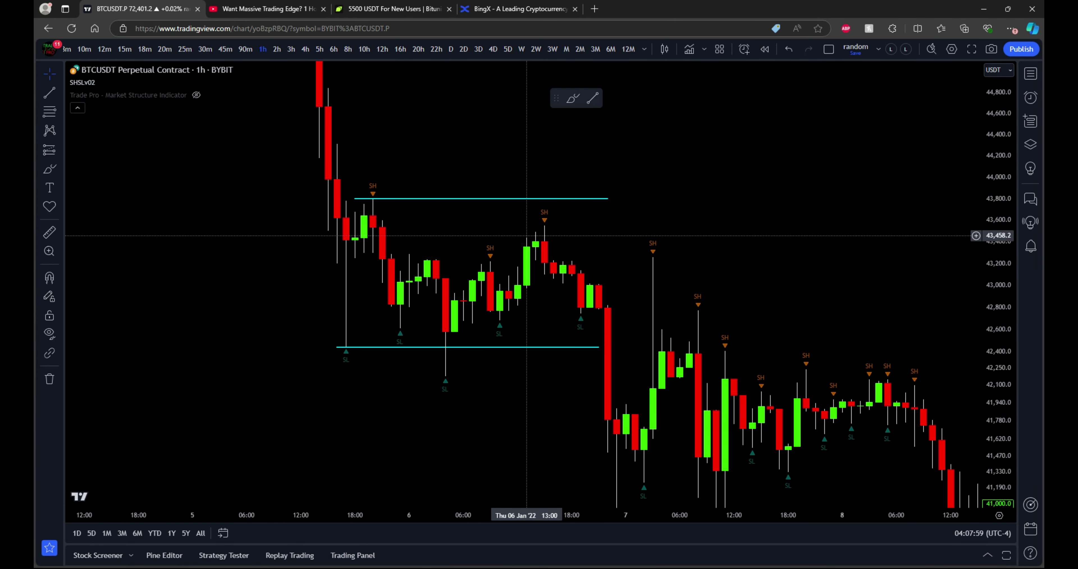
{"action": "left_click_drag", "start_coordinate": [825, 208], "coordinate": [754, 166]}
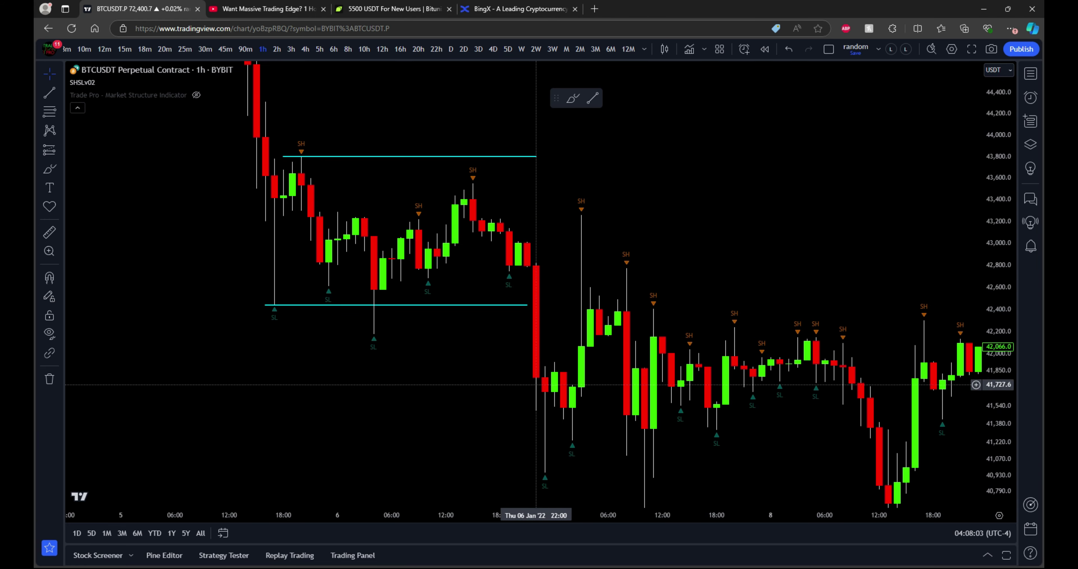
{"action": "left_click_drag", "start_coordinate": [481, 413], "coordinate": [443, 379]}
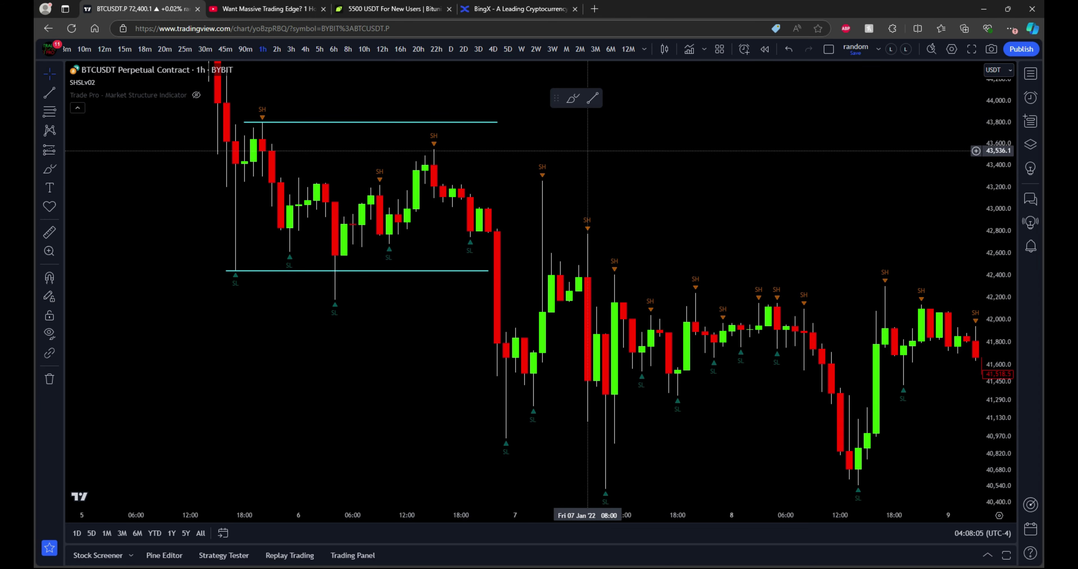
{"action": "left_click_drag", "start_coordinate": [587, 149], "coordinate": [566, 134]}
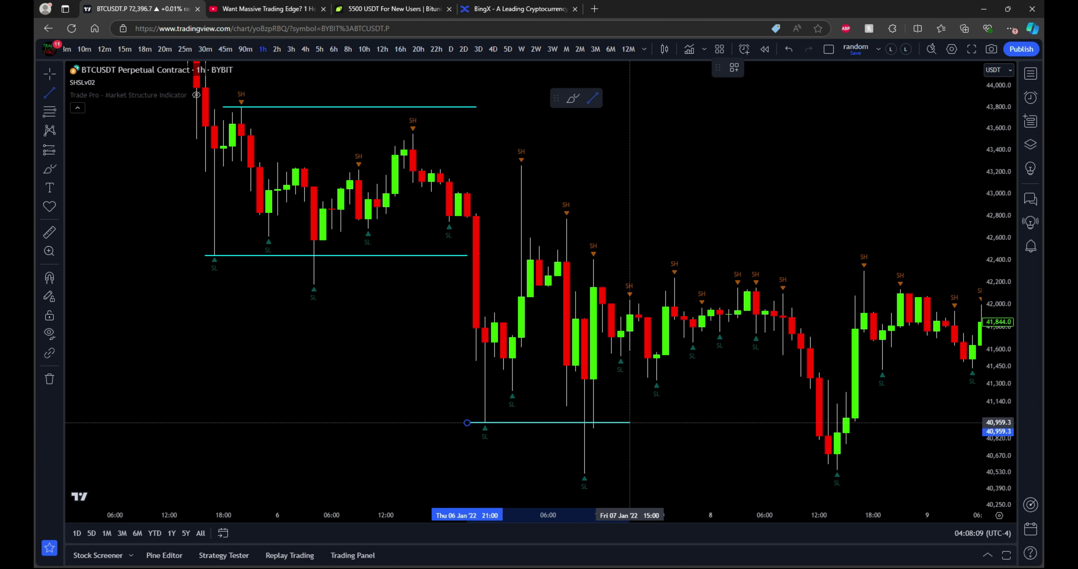
{"action": "left_click", "coordinate": [810, 422]}
{"action": "left_click_drag", "start_coordinate": [765, 452], "coordinate": [706, 450]}
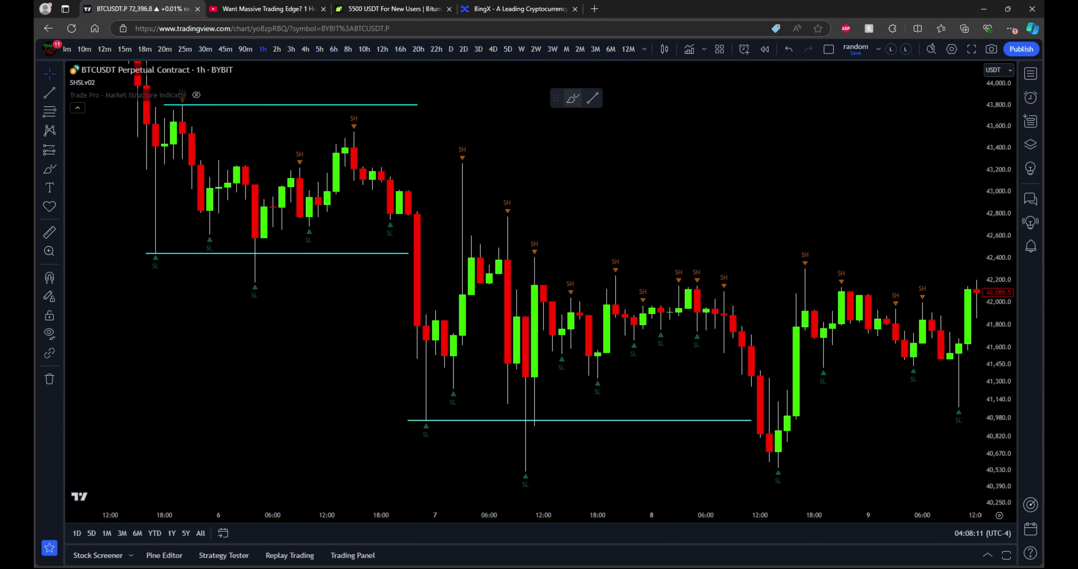
- Brush a wavy arrow along the 43,800 trend line from about 6 Jan 07:00 to the afternoon of 7 January
{"action": "mouse_move", "coordinate": [457, 261]}
{"action": "left_mouse_down"}
{"action": "mouse_move", "coordinate": [437, 401]}
{"action": "mouse_move", "coordinate": [448, 416]}
{"action": "left_mouse_up"}
{"action": "left_click", "coordinate": [573, 99]}
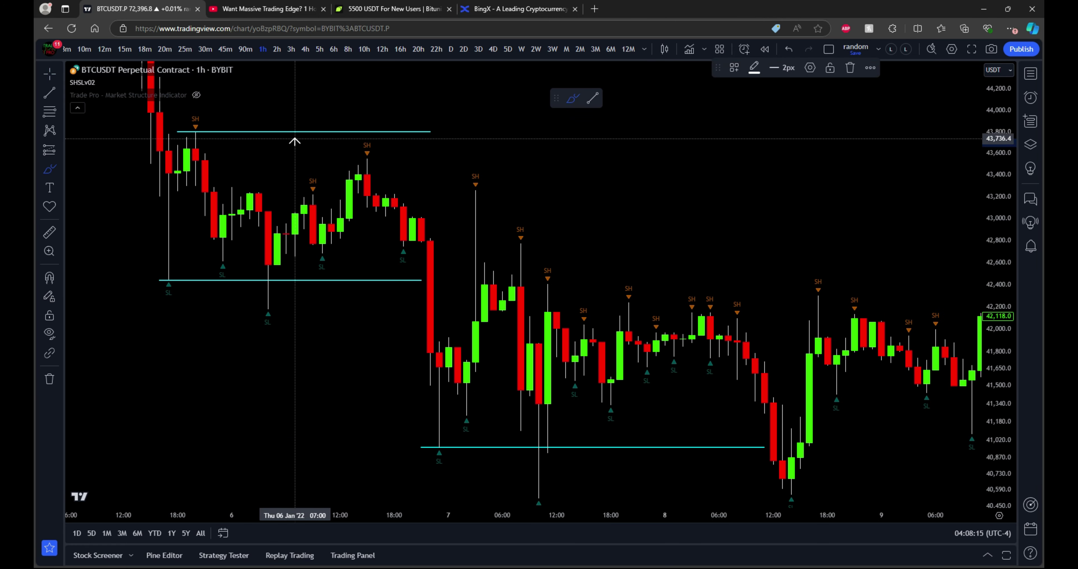
{"action": "mouse_move", "coordinate": [295, 145]}
{"action": "left_mouse_down"}
{"action": "mouse_move", "coordinate": [421, 116]}
{"action": "mouse_move", "coordinate": [595, 133]}
{"action": "left_mouse_up"}
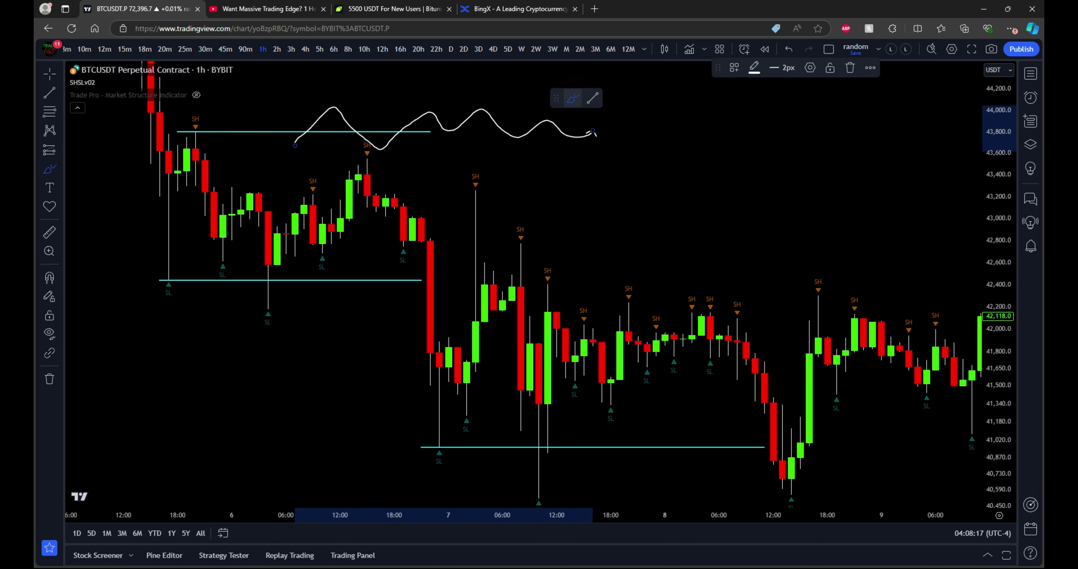
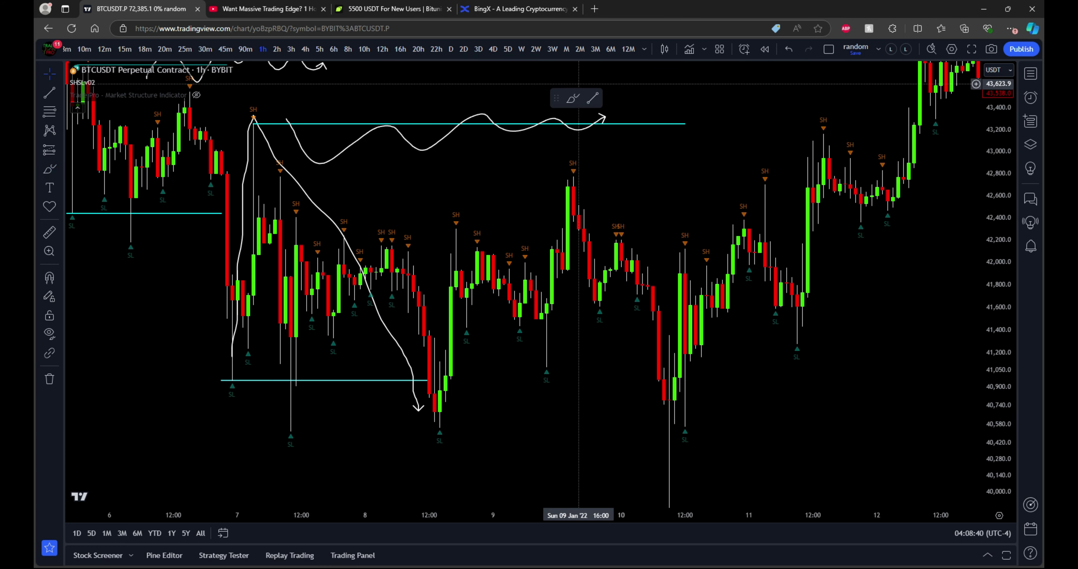
- Draw a trend line from the 8 January low to 10 January and brush an arrow up to the 9 January high and back down
{"action": "left_click", "coordinate": [670, 428]}
{"action": "left_click_drag", "start_coordinate": [783, 394], "coordinate": [761, 398]}
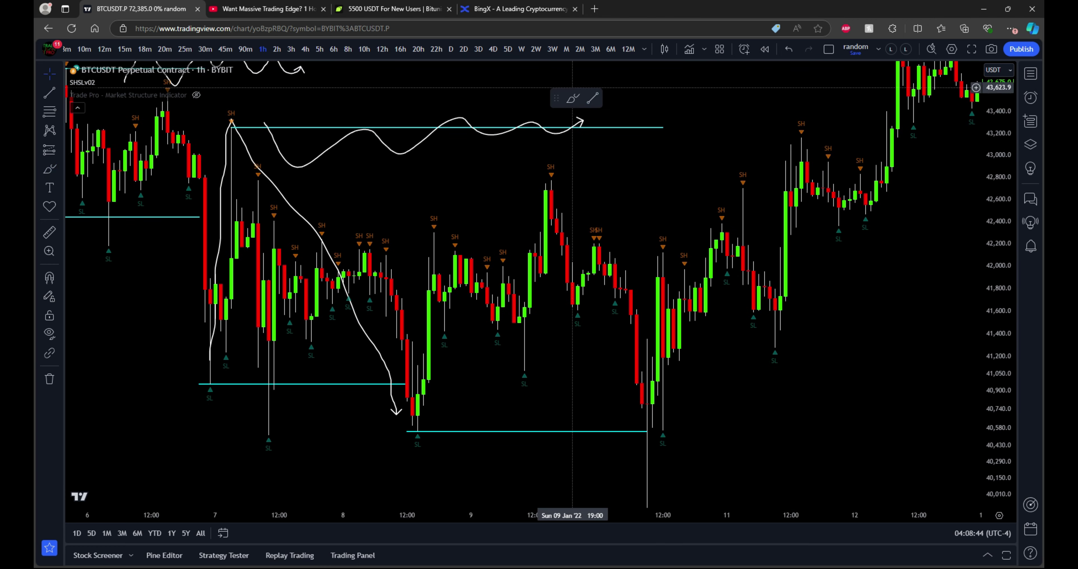
{"action": "mouse_move", "coordinate": [427, 407]}
{"action": "left_mouse_down"}
{"action": "mouse_move", "coordinate": [524, 203]}
{"action": "mouse_move", "coordinate": [616, 402]}
{"action": "left_mouse_up"}
{"action": "left_click_drag", "start_coordinate": [743, 431], "coordinate": [693, 420]}
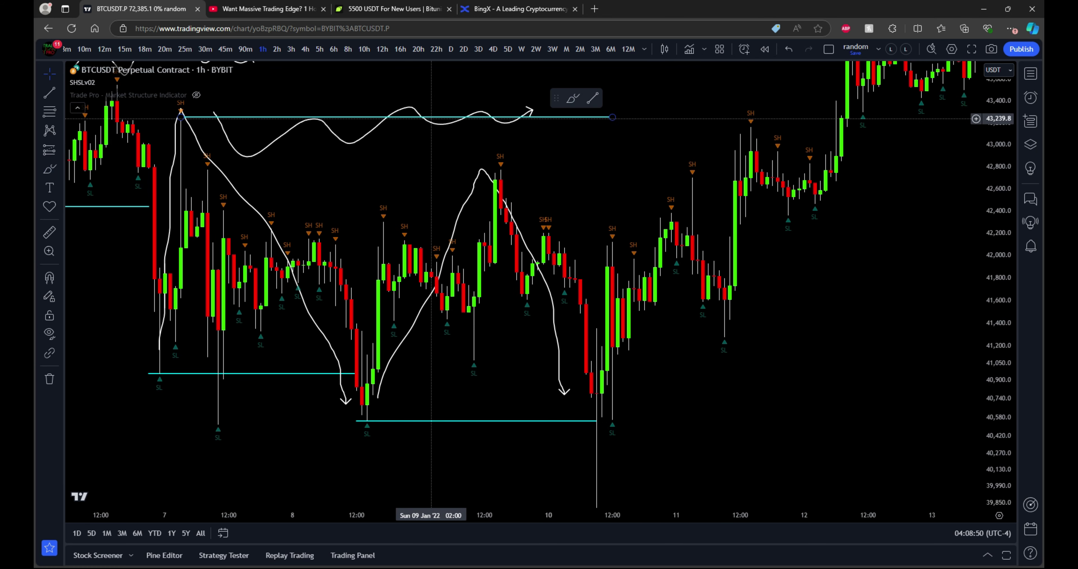
- Examine the 10 January wick against the lower trend line and the price action that follows through 14 January
{"action": "left_click_drag", "start_coordinate": [697, 363], "coordinate": [674, 331]}
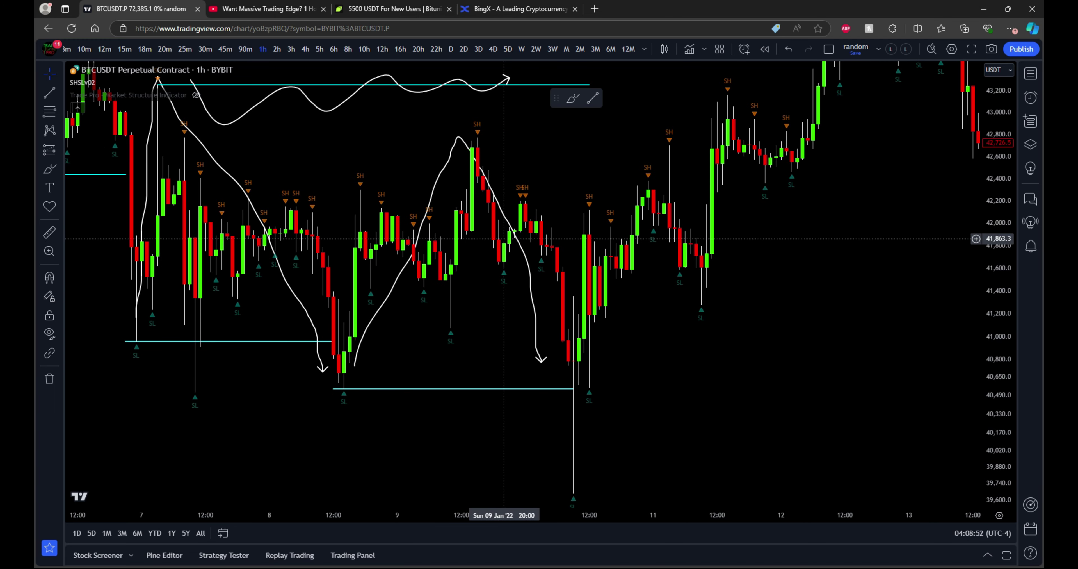
{"action": "left_click_drag", "start_coordinate": [579, 454], "coordinate": [565, 373]}
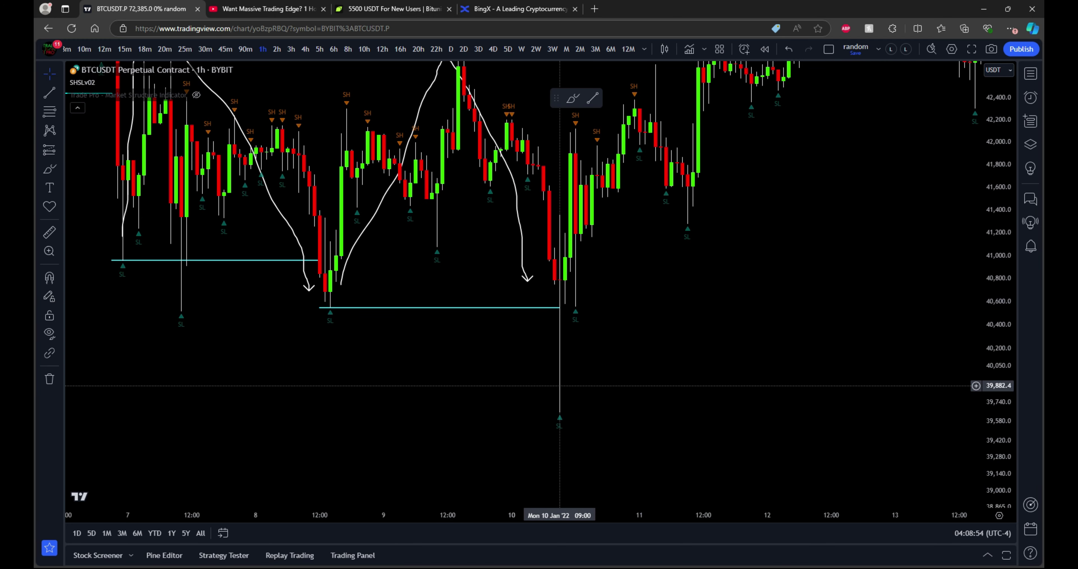
{"action": "left_click_drag", "start_coordinate": [560, 308], "coordinate": [555, 333]}
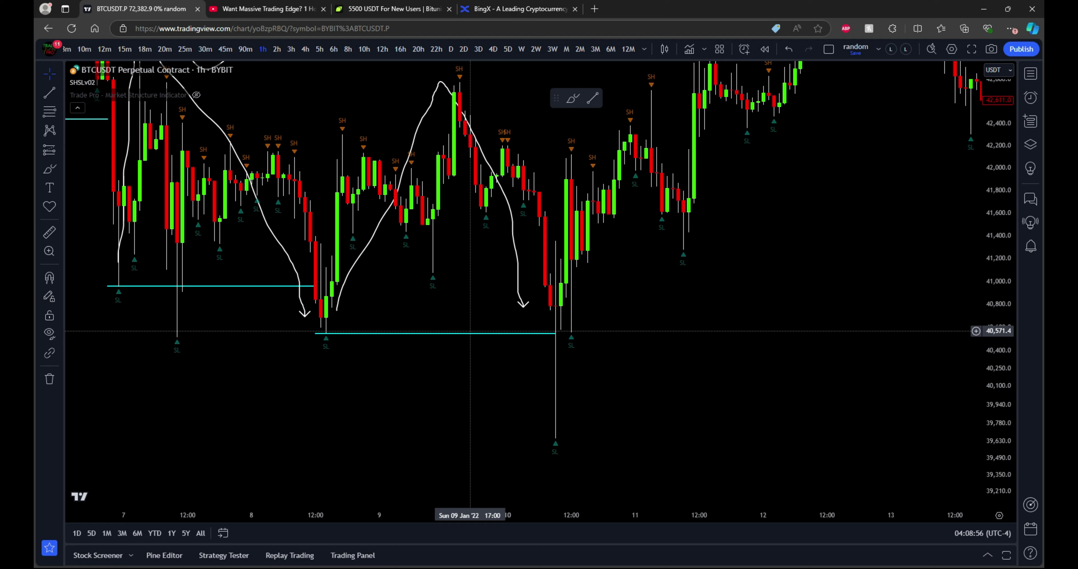
{"action": "left_click_drag", "start_coordinate": [699, 320], "coordinate": [728, 388]}
{"action": "scroll", "coordinate": [831, 437], "scroll_direction": "down", "scroll_amount": 2}
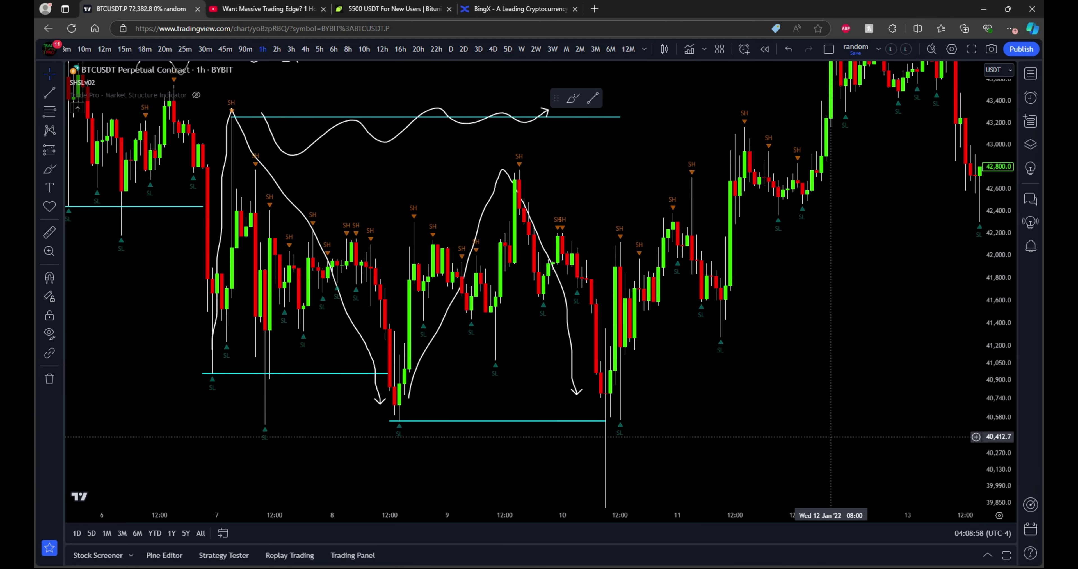
{"action": "left_click_drag", "start_coordinate": [1000, 259], "coordinate": [998, 324]}
{"action": "left_click_drag", "start_coordinate": [916, 329], "coordinate": [825, 318]}
{"action": "left_click_drag", "start_coordinate": [607, 270], "coordinate": [561, 295]}
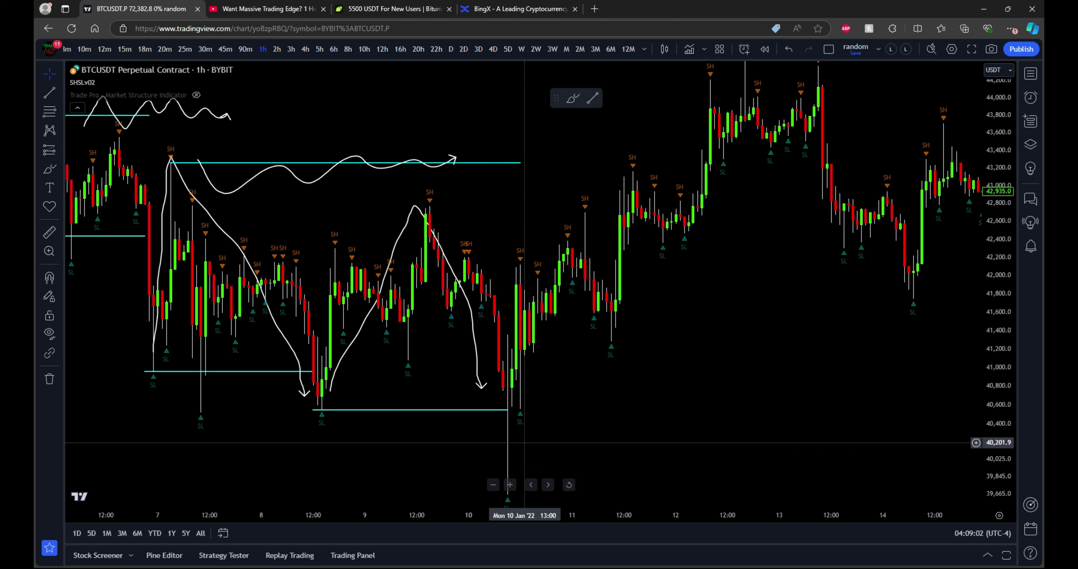
- Brush a rising arrow and crossing arrows after the 10 January low, and extend the 43,254.3 trend line to about 12 Jan 08:00
{"action": "left_click_drag", "start_coordinate": [508, 423], "coordinate": [636, 142]}
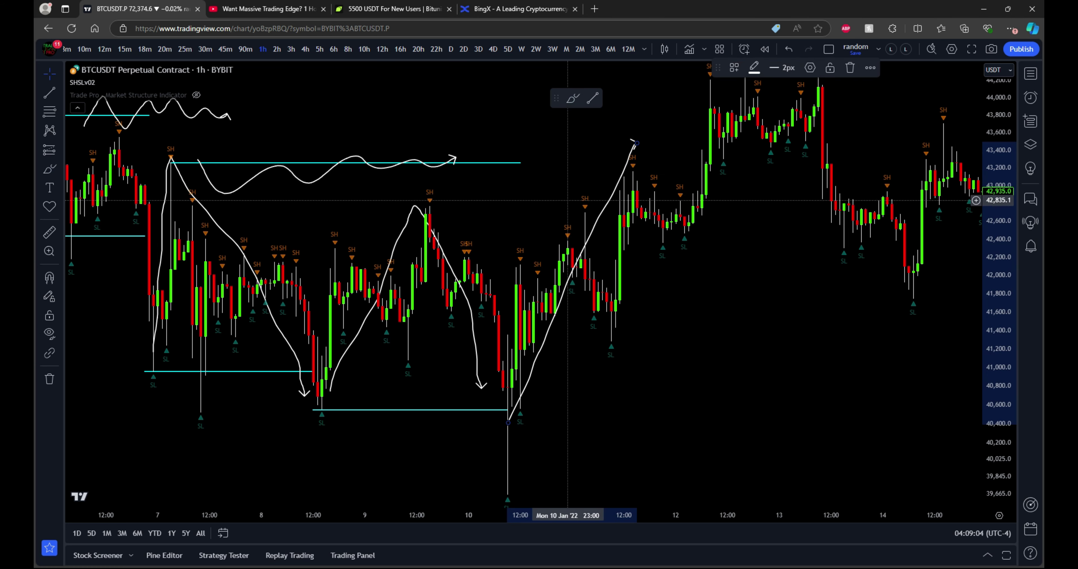
{"action": "mouse_move", "coordinate": [538, 142]}
{"action": "left_mouse_down"}
{"action": "mouse_move", "coordinate": [568, 171]}
{"action": "mouse_move", "coordinate": [538, 171]}
{"action": "left_mouse_up"}
{"action": "left_click", "coordinate": [524, 207]}
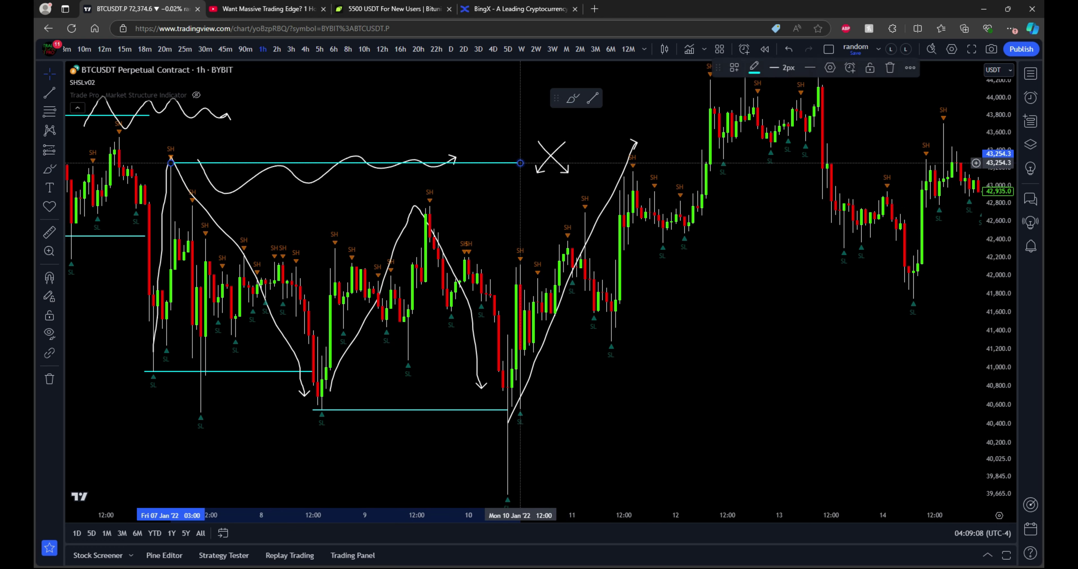
{"action": "left_click_drag", "start_coordinate": [733, 269], "coordinate": [713, 273]}
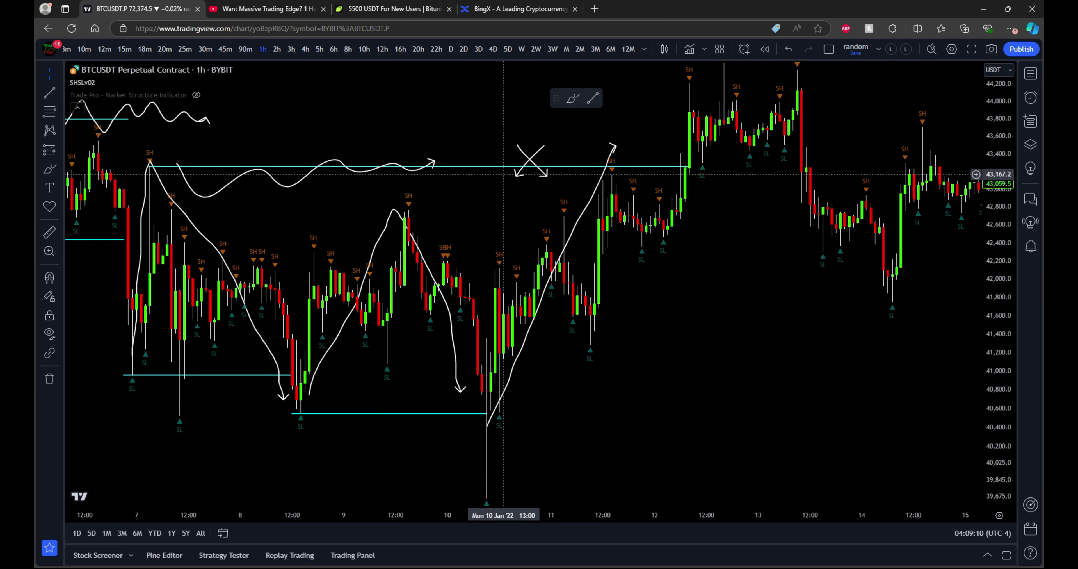
- Draw a trend line at 44,208.5 from 12 Jan 06:00 to about 13 Jan 17:00, across the new swing high
{"action": "left_click_drag", "start_coordinate": [745, 227], "coordinate": [739, 307]}
{"action": "scroll", "coordinate": [971, 357], "scroll_direction": "up", "scroll_amount": 3}
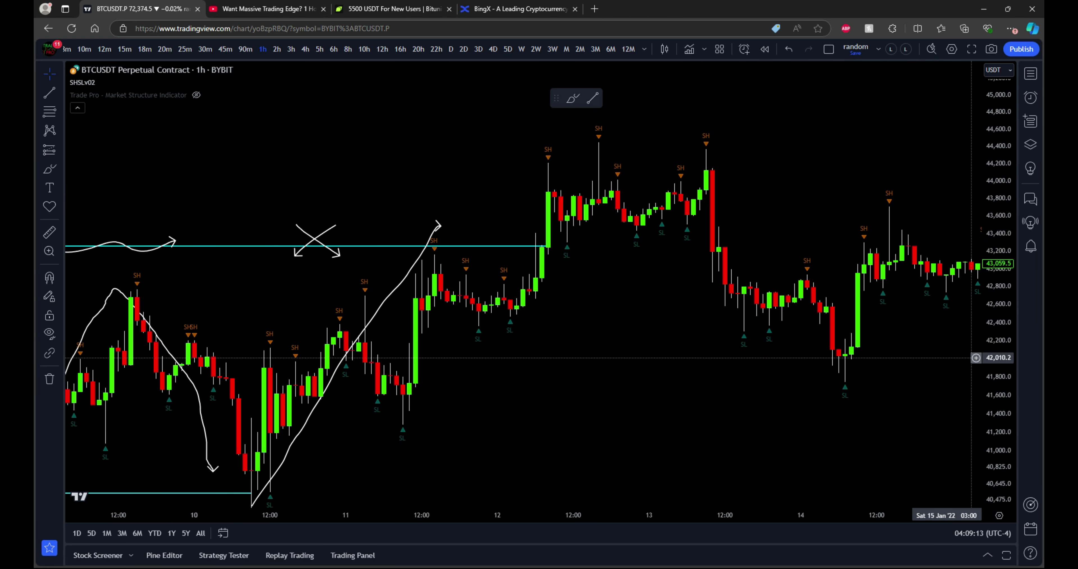
{"action": "left_click_drag", "start_coordinate": [998, 364], "coordinate": [999, 188]}
{"action": "left_click_drag", "start_coordinate": [654, 305], "coordinate": [722, 416]}
{"action": "scroll", "coordinate": [696, 407], "scroll_direction": "up", "scroll_amount": 4}
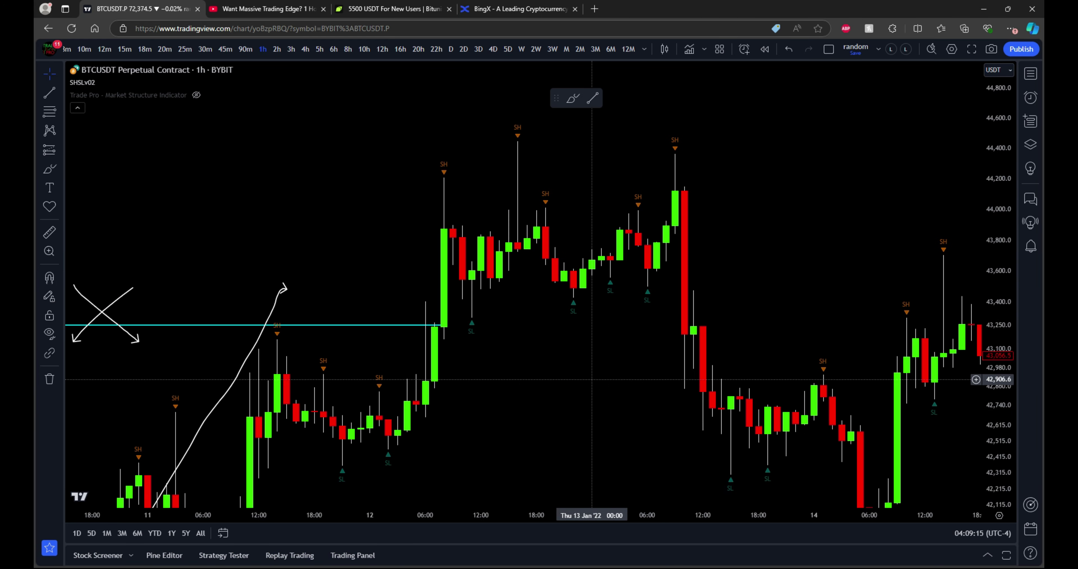
{"action": "left_click_drag", "start_coordinate": [683, 374], "coordinate": [706, 358]}
{"action": "scroll", "coordinate": [706, 357], "scroll_direction": "up", "scroll_amount": 4}
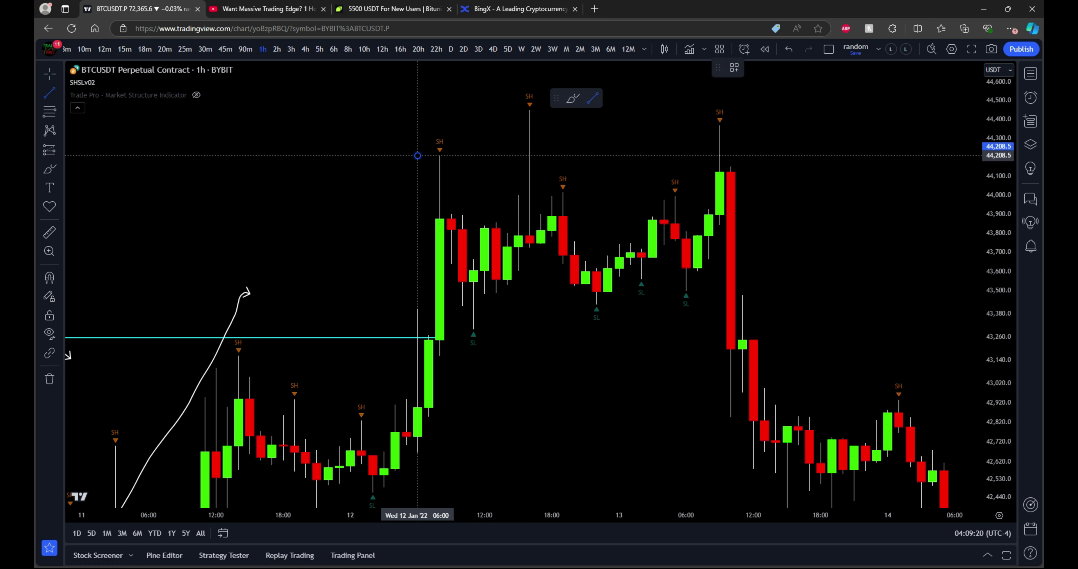
{"action": "left_click", "coordinate": [809, 155]}
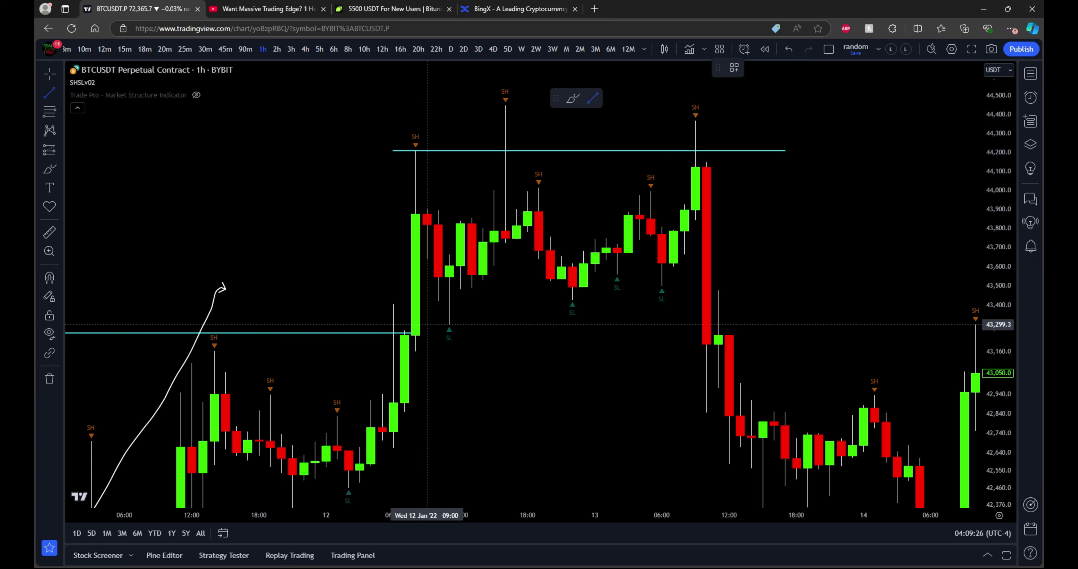
{"action": "scroll", "coordinate": [950, 234], "scroll_direction": "down", "scroll_amount": 2}
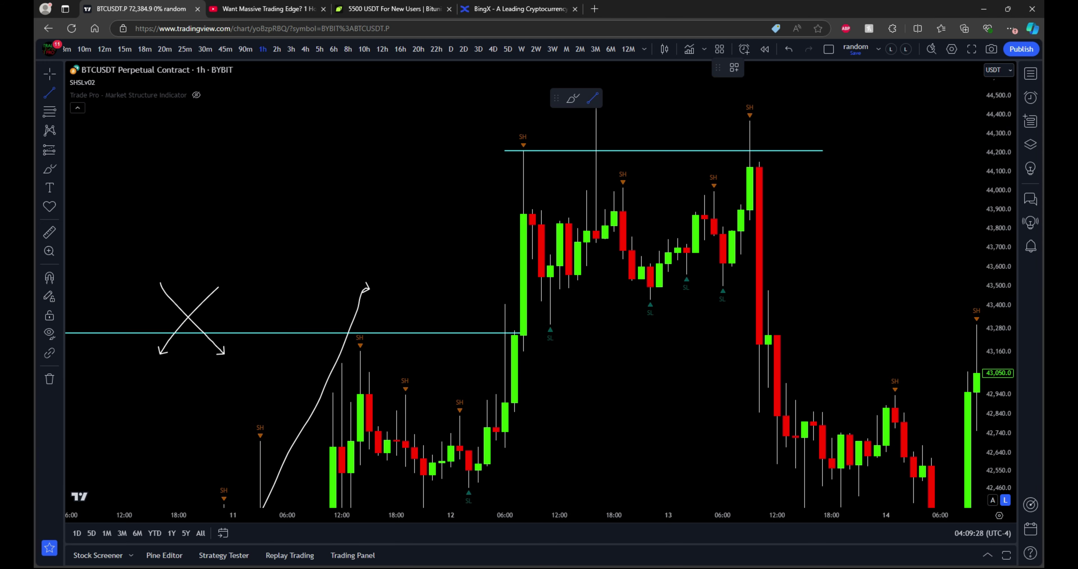
{"action": "scroll", "coordinate": [839, 387], "scroll_direction": "down", "scroll_amount": 3}
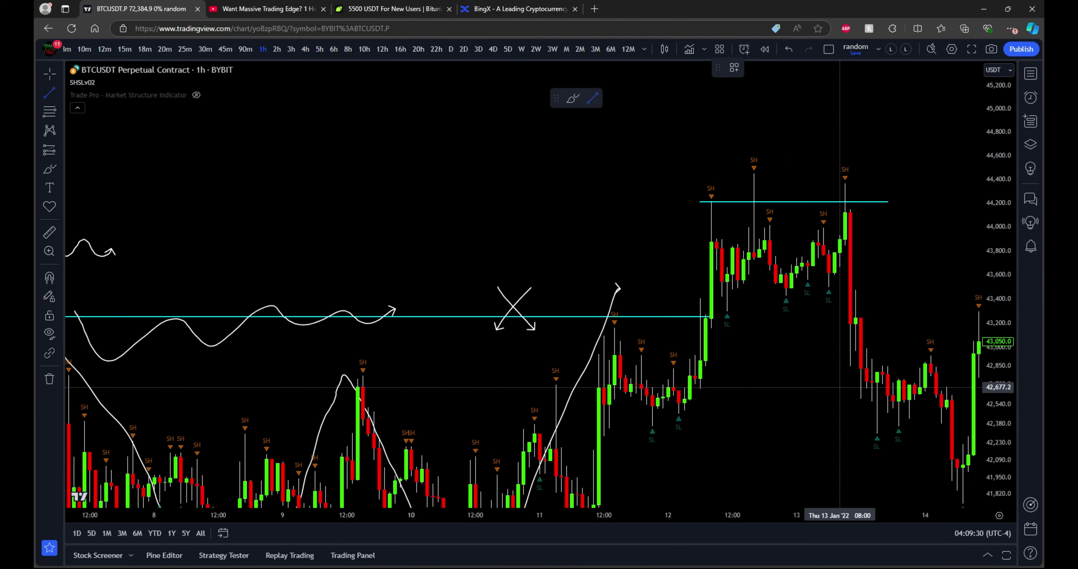
{"action": "left_click", "coordinate": [797, 411]}
{"action": "right_click", "coordinate": [794, 384]}
{"action": "right_click", "coordinate": [793, 377]}
{"action": "left_click", "coordinate": [733, 255]}
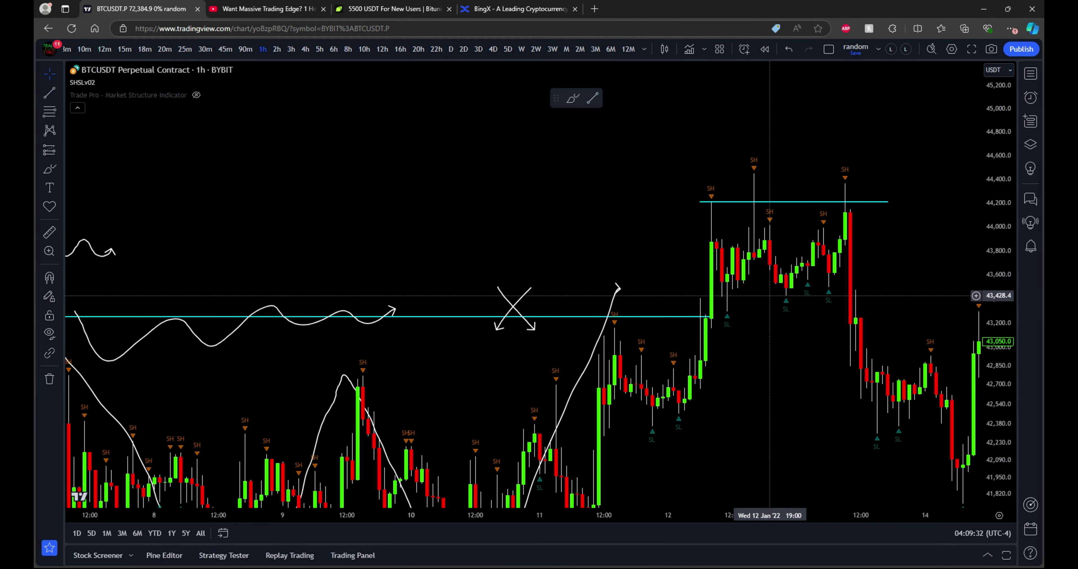
- Examine the marked structure from 5 to 13 January together with the unmarked price action through 19 January
{"action": "left_click_drag", "start_coordinate": [771, 314], "coordinate": [590, 333]}
{"action": "left_click_drag", "start_coordinate": [624, 262], "coordinate": [594, 324]}
{"action": "left_click_drag", "start_coordinate": [620, 380], "coordinate": [594, 339]}
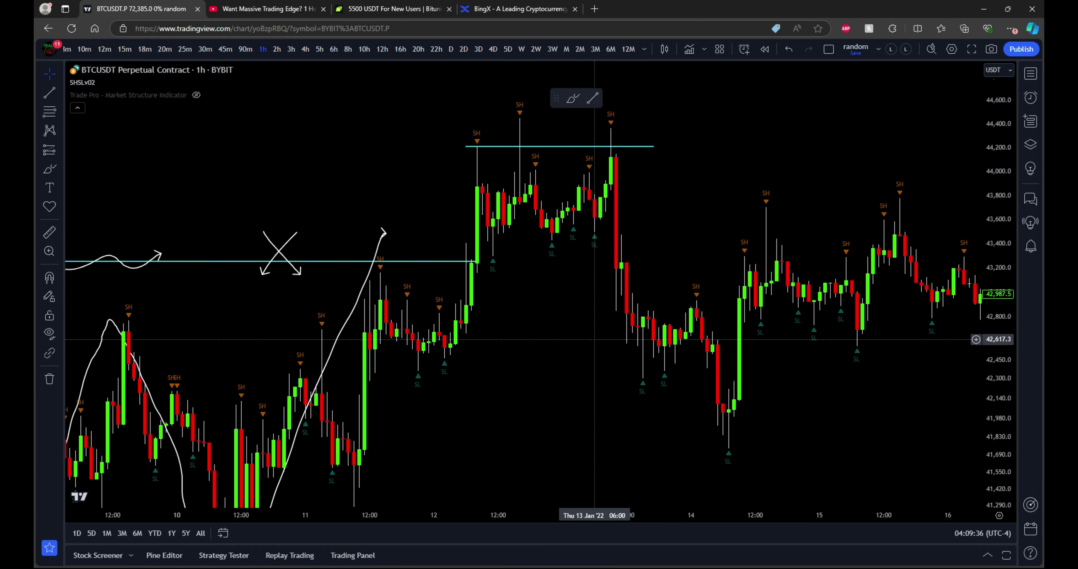
{"action": "scroll", "coordinate": [742, 421], "scroll_direction": "down", "scroll_amount": 6}
{"action": "left_click_drag", "start_coordinate": [999, 286], "coordinate": [998, 453]}
{"action": "left_click_drag", "start_coordinate": [870, 412], "coordinate": [620, 330]}
{"action": "scroll", "coordinate": [749, 353], "scroll_direction": "down", "scroll_amount": 2}
{"action": "left_click_drag", "start_coordinate": [784, 313], "coordinate": [809, 348]}
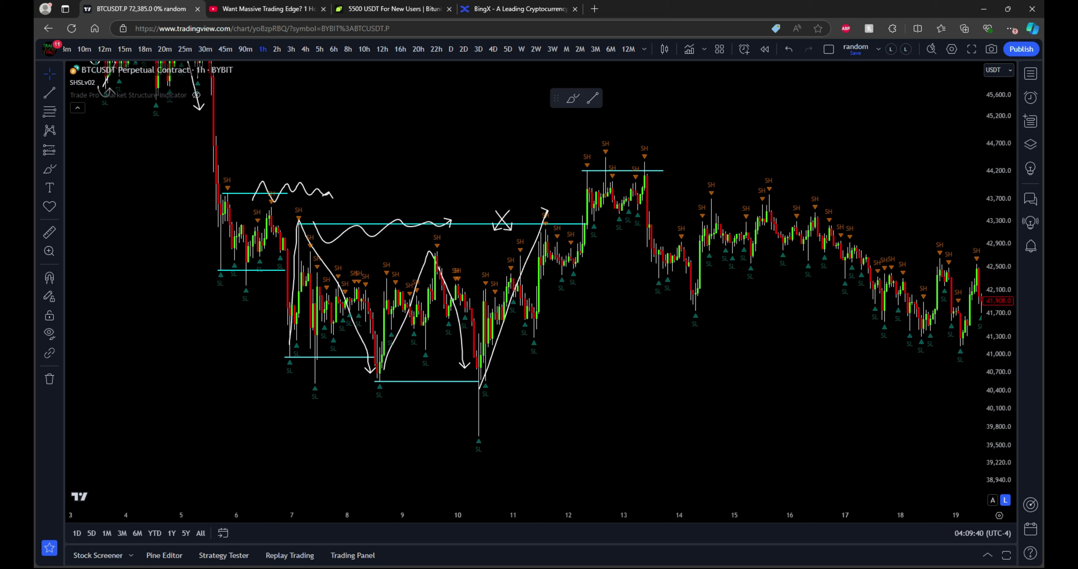
- Draw a horizontal trend line at the 10 January wick low, running to about 18 January
{"action": "left_click_drag", "start_coordinate": [998, 423], "coordinate": [999, 349]}
{"action": "scroll", "coordinate": [886, 358], "scroll_direction": "up", "scroll_amount": 2}
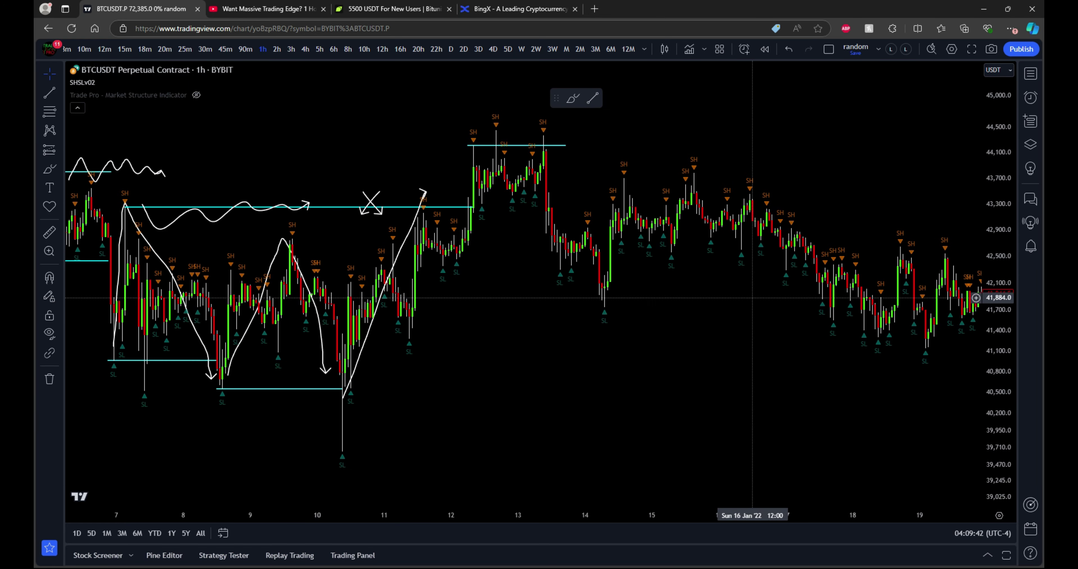
{"action": "left_click_drag", "start_coordinate": [844, 367], "coordinate": [829, 370]}
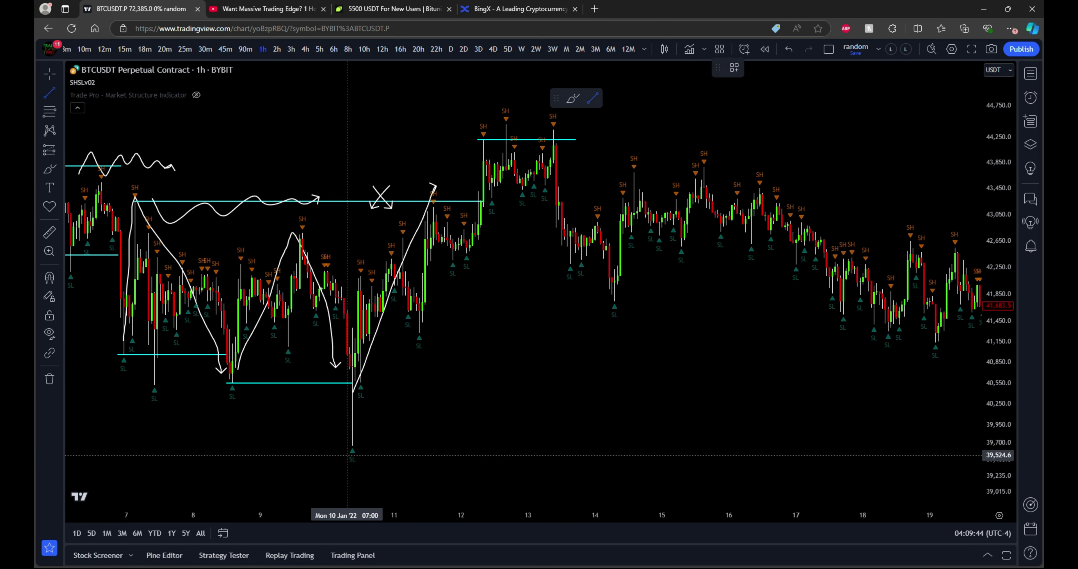
{"action": "left_click_drag", "start_coordinate": [361, 446], "coordinate": [869, 445]}
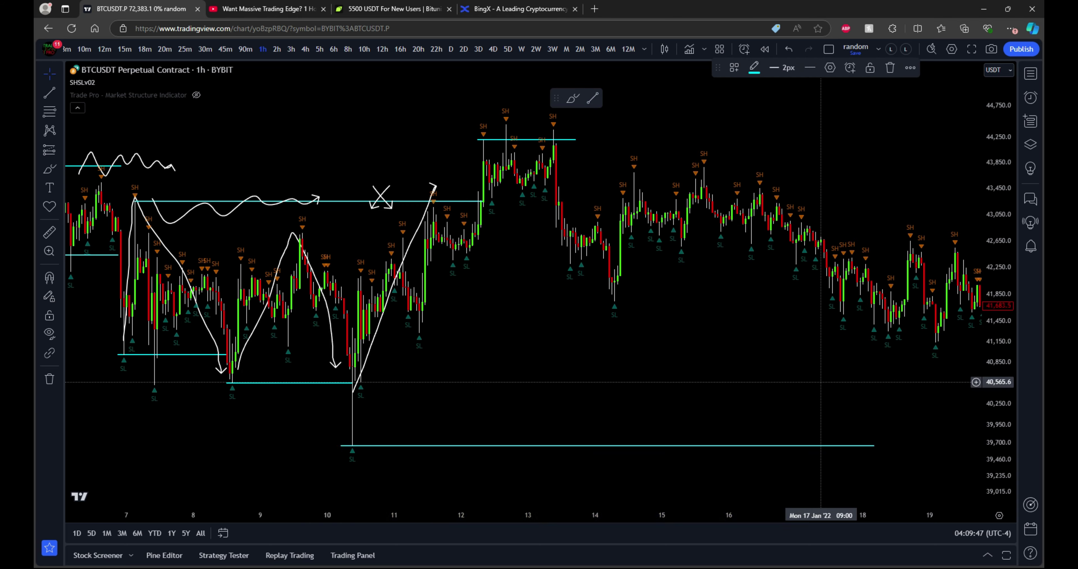
- Examine the structure above the 10 January low's trend line and the price action through the 20 to 21 January drop
{"action": "scroll", "coordinate": [837, 443], "scroll_direction": "down", "scroll_amount": 3}
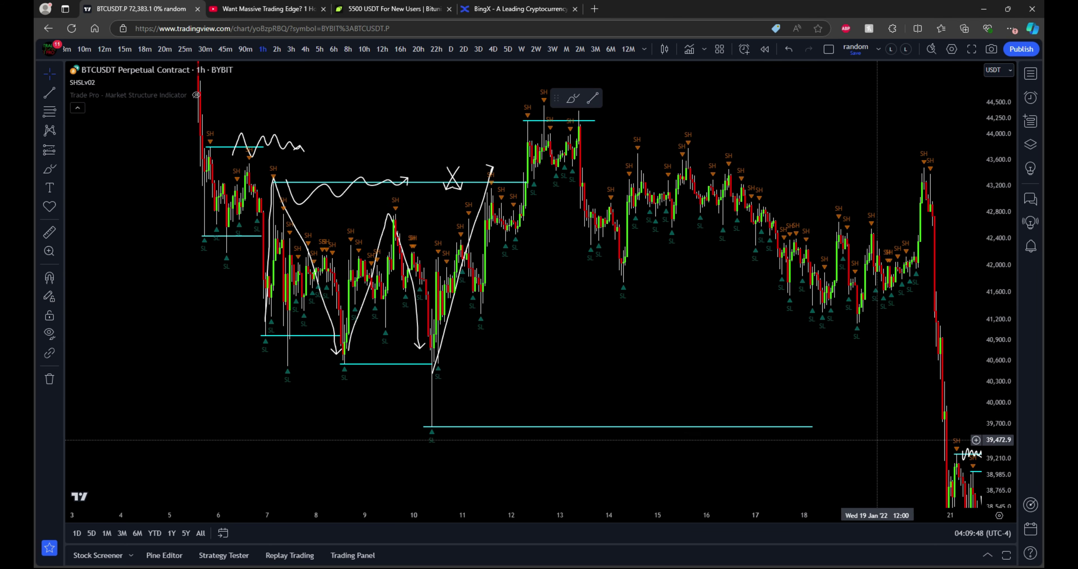
{"action": "scroll", "coordinate": [925, 444], "scroll_direction": "up", "scroll_amount": 5}
{"action": "left_click_drag", "start_coordinate": [554, 406], "coordinate": [536, 404]}
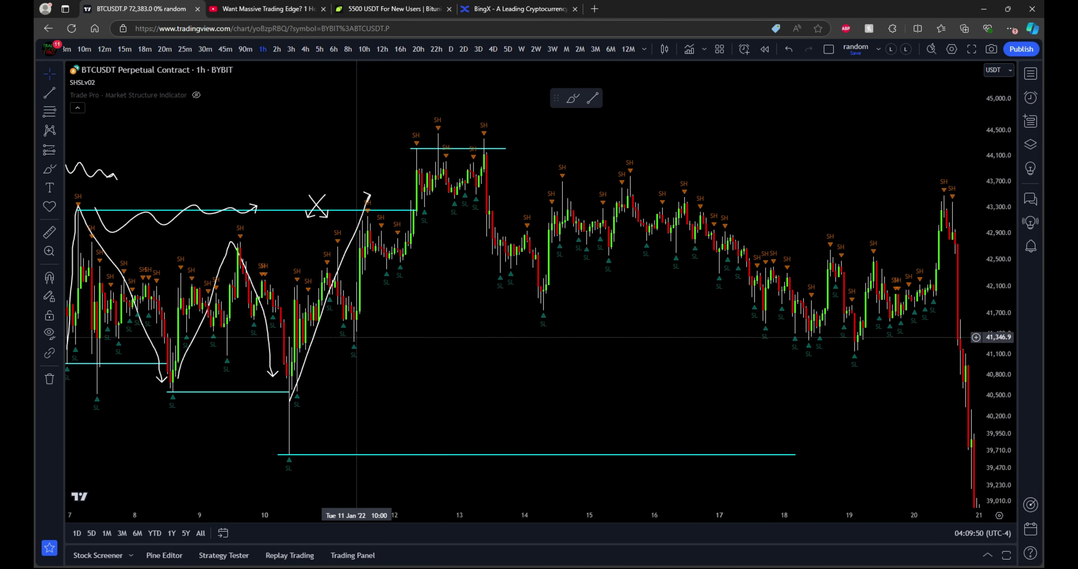
{"action": "left_click_drag", "start_coordinate": [459, 379], "coordinate": [563, 376]}
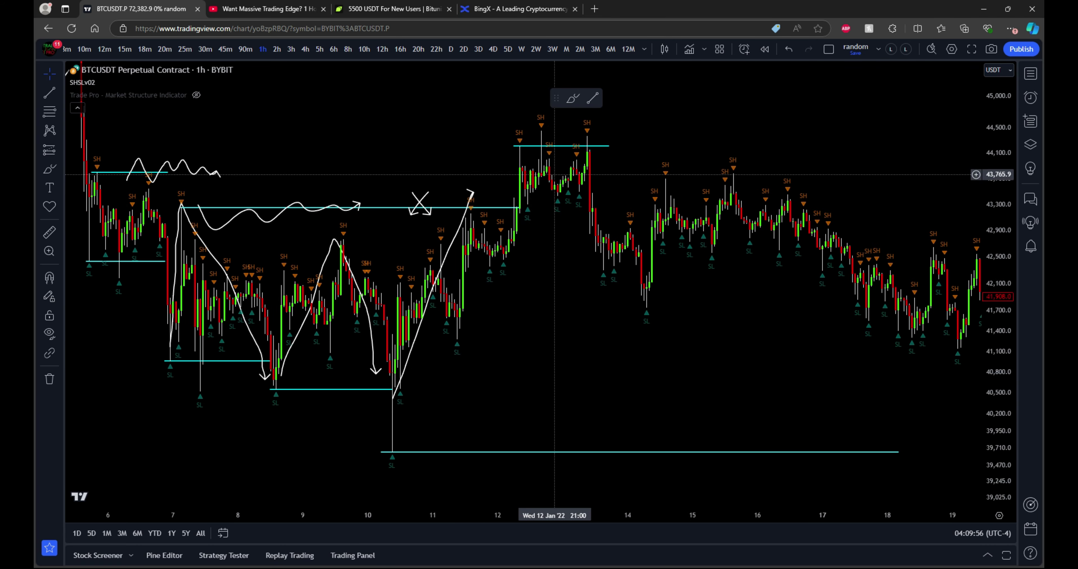
{"action": "scroll", "coordinate": [602, 337], "scroll_direction": "right", "scroll_amount": 5}
{"action": "scroll", "coordinate": [602, 336], "scroll_direction": "down", "scroll_amount": 3}
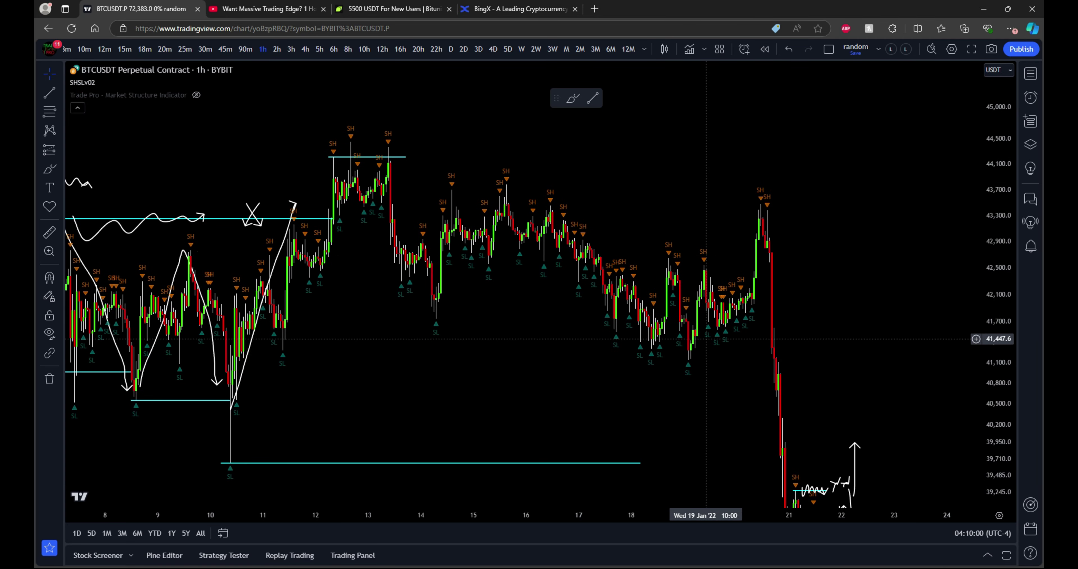
{"action": "left_click_drag", "start_coordinate": [820, 485], "coordinate": [797, 437]}
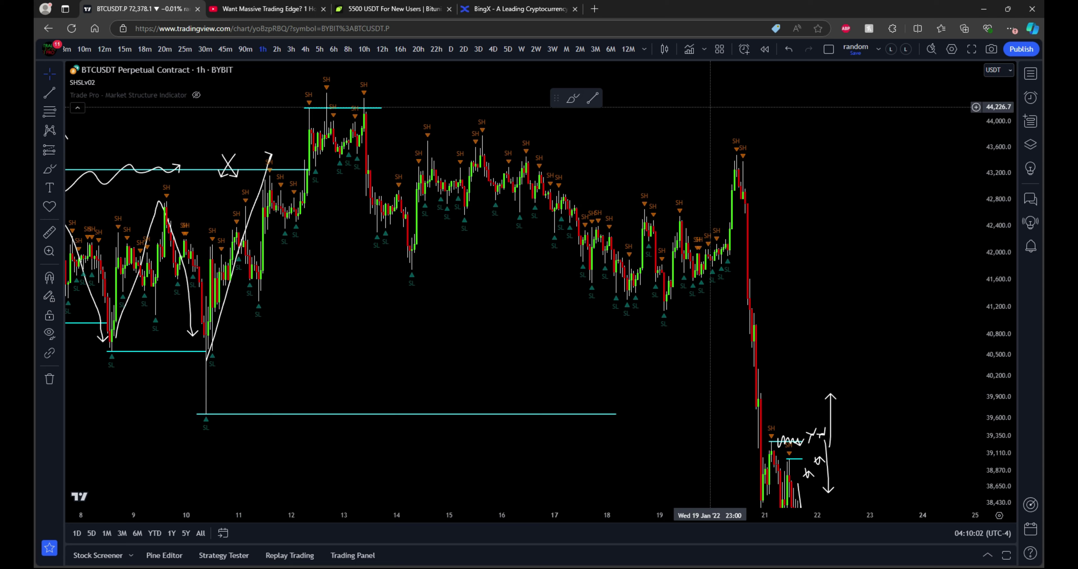
{"action": "scroll", "coordinate": [864, 325], "scroll_direction": "down", "scroll_amount": 2}
{"action": "left_click_drag", "start_coordinate": [904, 324], "coordinate": [814, 288]}
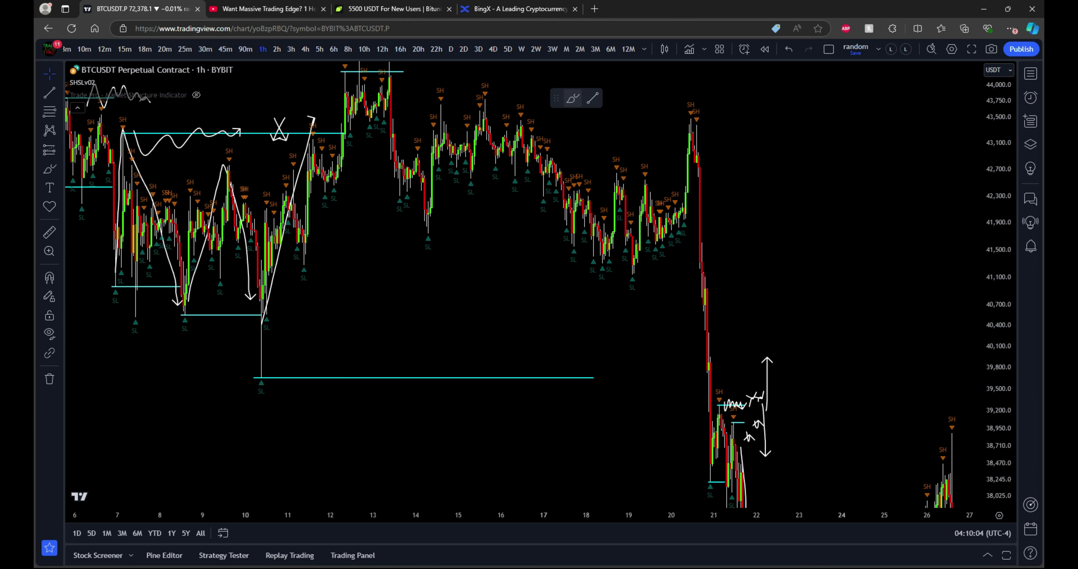
- Brush two large crossing arrows beyond the end of the 10 January low's trend line, around 18 to 20 January
{"action": "left_click_drag", "start_coordinate": [607, 337], "coordinate": [670, 414]}
{"action": "left_click_drag", "start_coordinate": [653, 343], "coordinate": [599, 397]}
{"action": "key", "text": "Escape"}
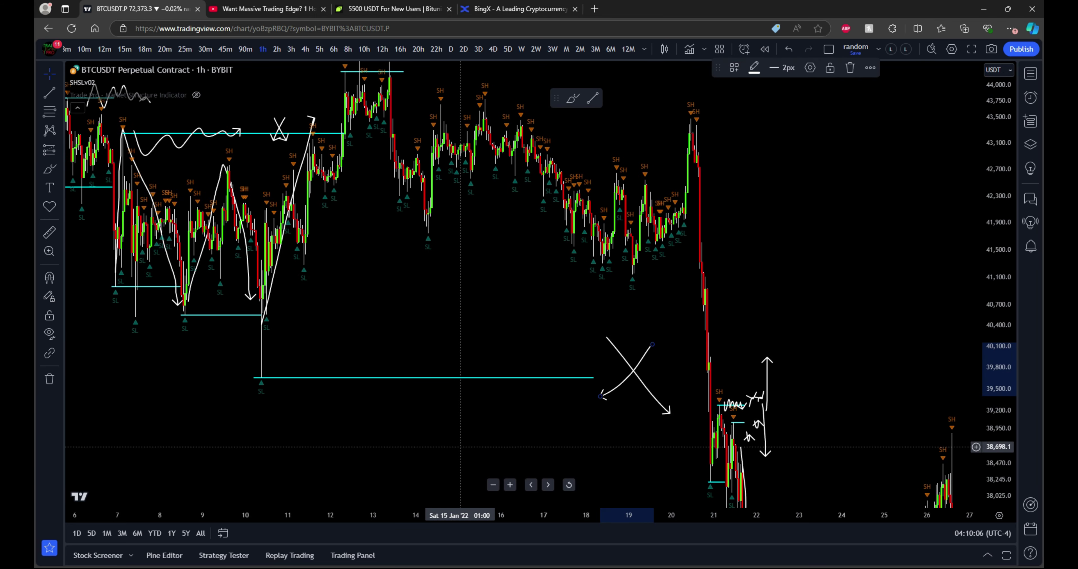
- Remove all drawings from the chart, with the 20 to 21 January price action in view
{"action": "left_click_drag", "start_coordinate": [462, 447], "coordinate": [495, 421]}
{"action": "scroll", "coordinate": [504, 461], "scroll_direction": "up", "scroll_amount": 6}
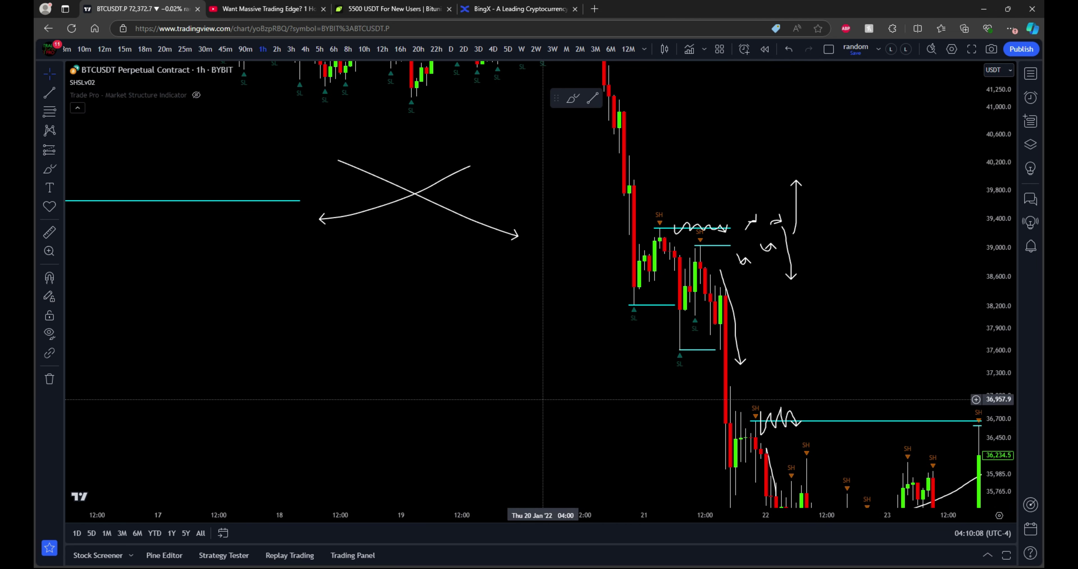
{"action": "left_click_drag", "start_coordinate": [999, 385], "coordinate": [999, 270]}
{"action": "left_click_drag", "start_coordinate": [662, 256], "coordinate": [587, 279]}
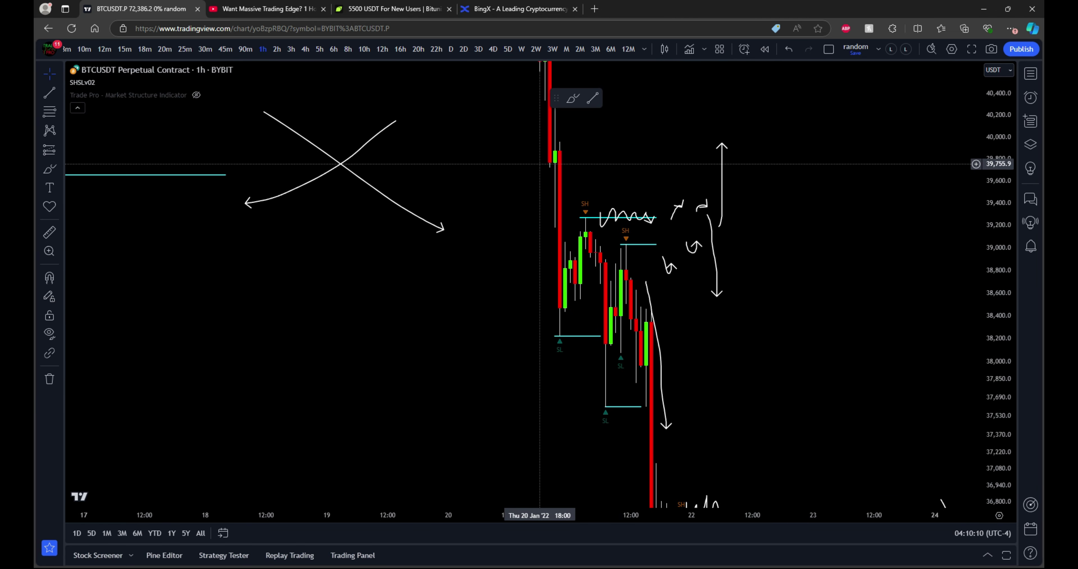
{"action": "left_click_drag", "start_coordinate": [550, 402], "coordinate": [613, 388]}
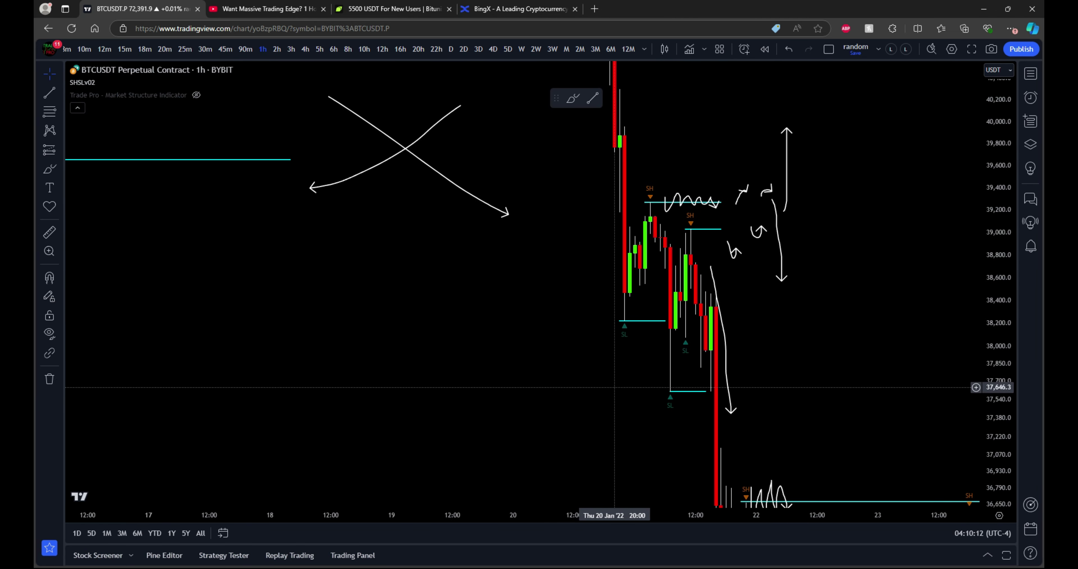
{"action": "scroll", "coordinate": [613, 387], "scroll_direction": "up", "scroll_amount": 4}
{"action": "right_click", "coordinate": [680, 300]}
{"action": "left_click", "coordinate": [731, 514]}
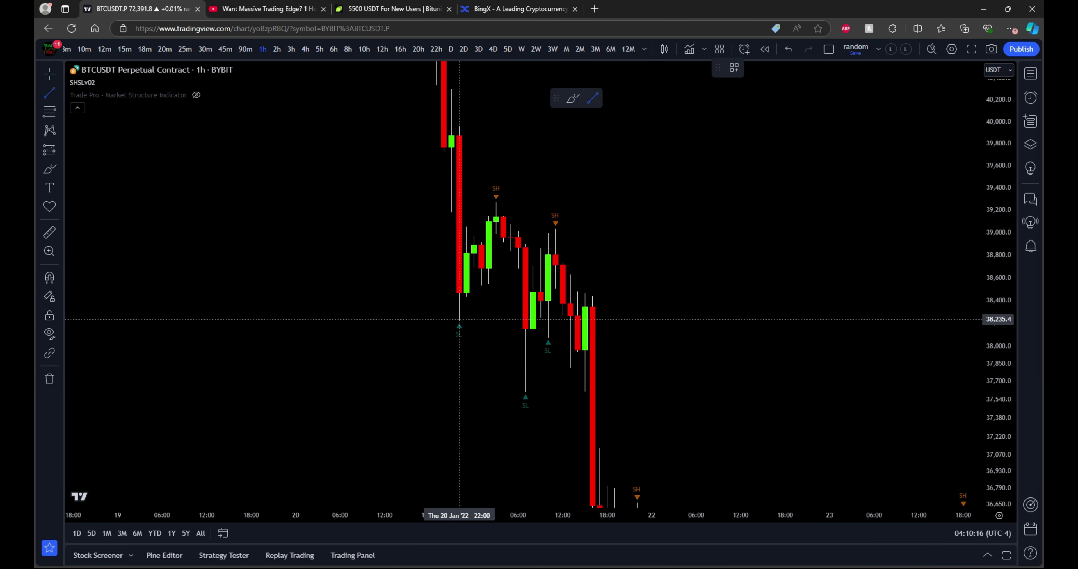
- Draw trend lines at the 20 to 21 January swing lows, about 38,230 and 37,601, and swing highs, 39,270.8 and 39,035.2
{"action": "left_click_drag", "start_coordinate": [451, 320], "coordinate": [523, 320]}
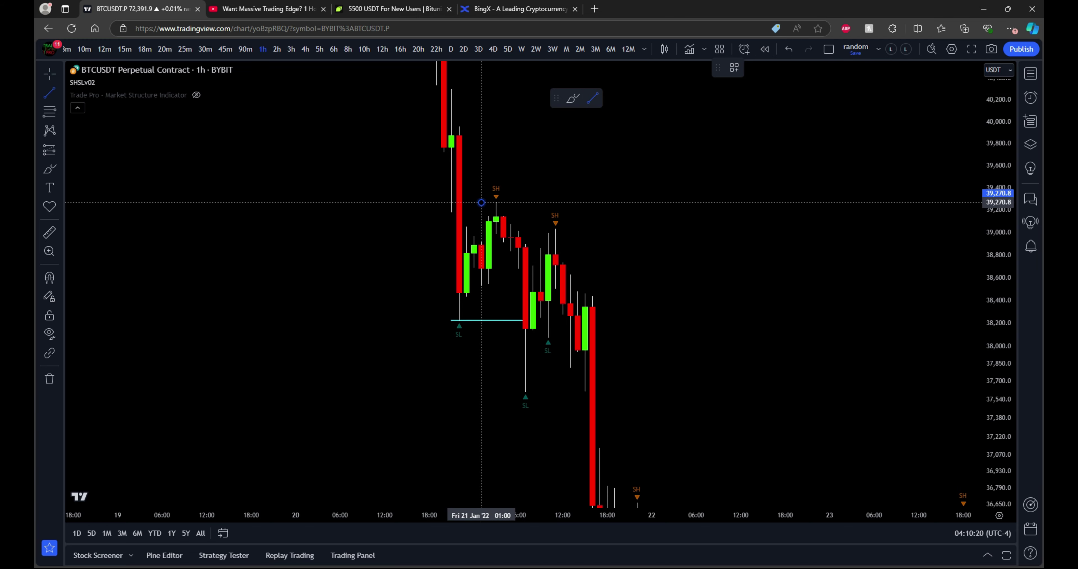
{"action": "left_click", "coordinate": [592, 203]}
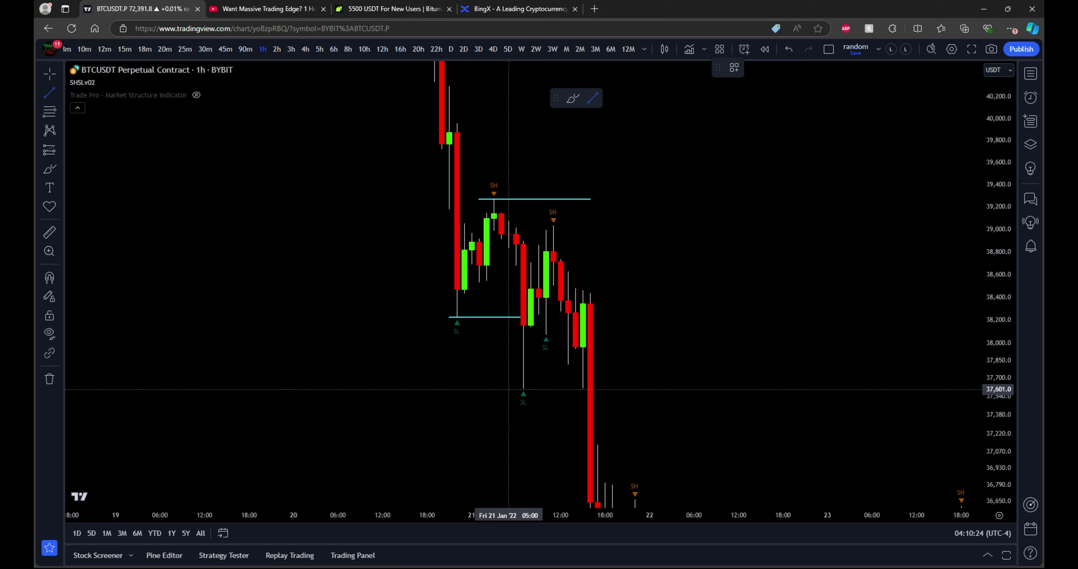
{"action": "left_click", "coordinate": [635, 389]}
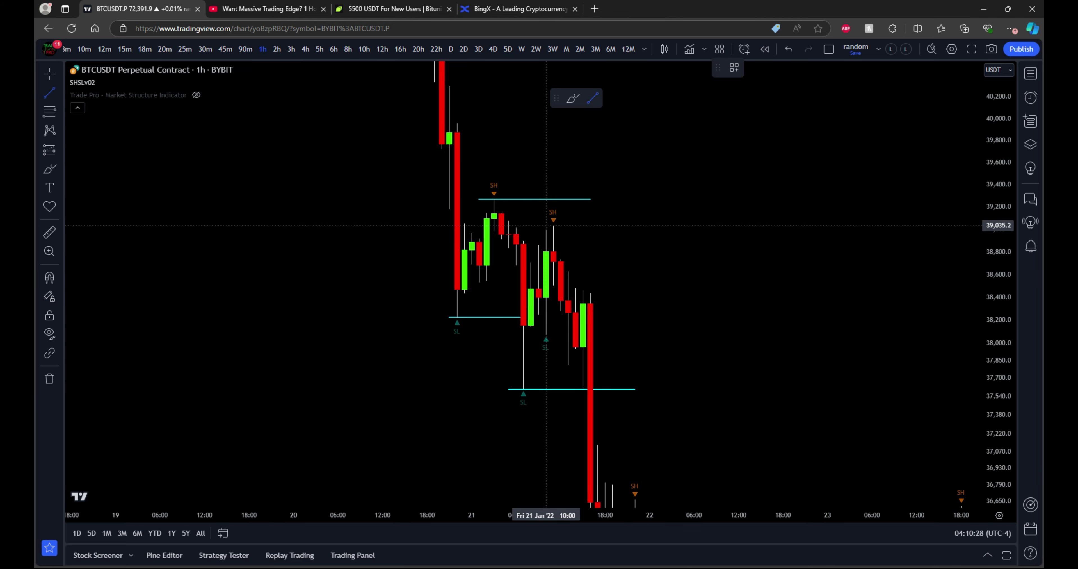
{"action": "left_click", "coordinate": [664, 225]}
{"action": "left_click_drag", "start_coordinate": [605, 464], "coordinate": [541, 379]}
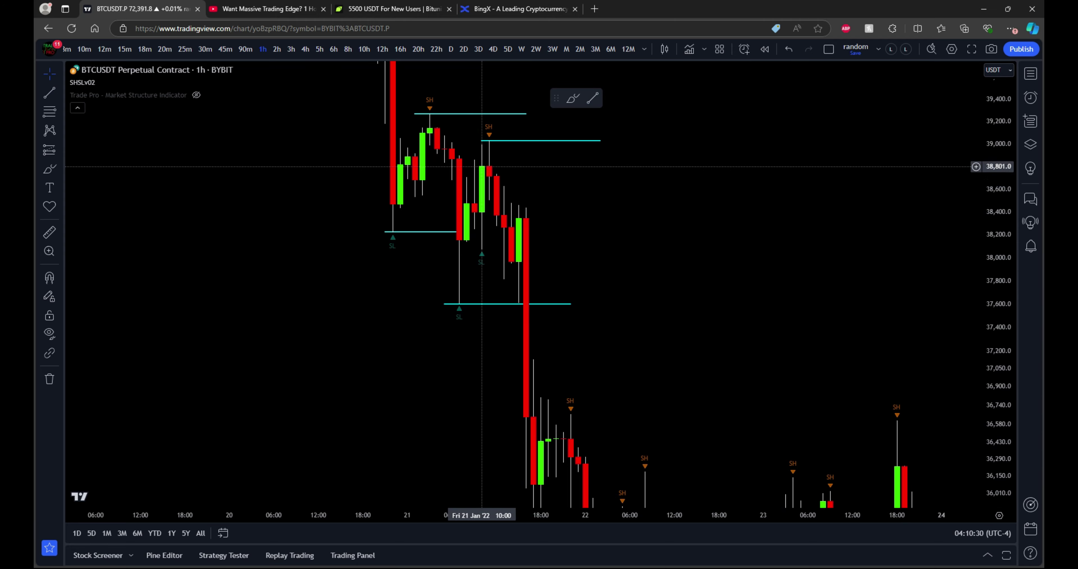
- Draw trend lines at 35,382.8 from 21 Jan 15:00 to about 22 Jan 02:00 and at 36,673.2 from 21 Jan 20:00 to 23 Jan 23:00
{"action": "left_click_drag", "start_coordinate": [999, 232], "coordinate": [999, 406]}
{"action": "left_click_drag", "start_coordinate": [786, 314], "coordinate": [718, 209]}
{"action": "left_click_drag", "start_coordinate": [998, 310], "coordinate": [999, 167]}
{"action": "left_click_drag", "start_coordinate": [746, 161], "coordinate": [820, 198]}
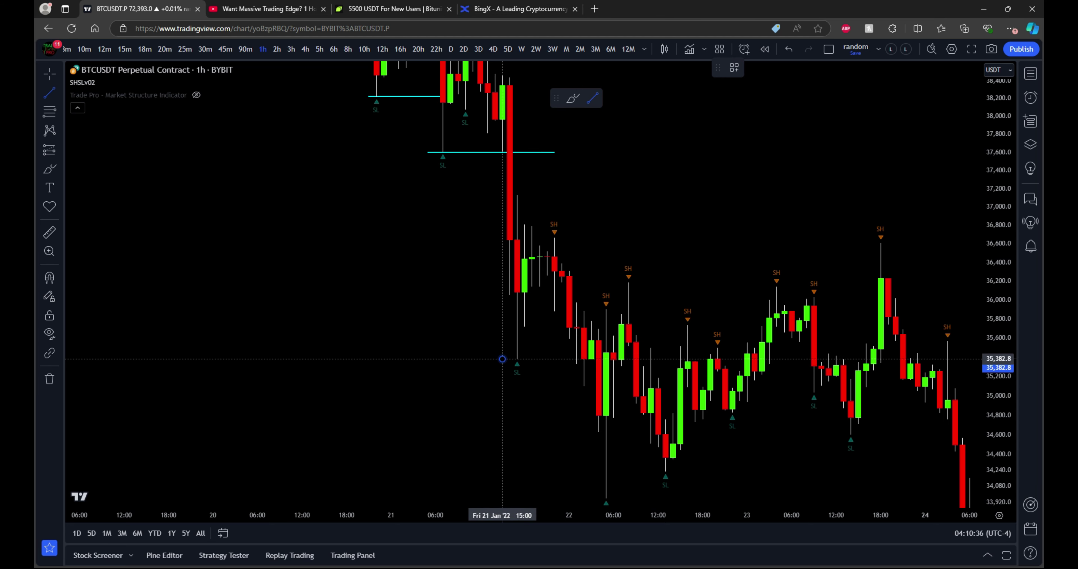
{"action": "left_click", "coordinate": [582, 358]}
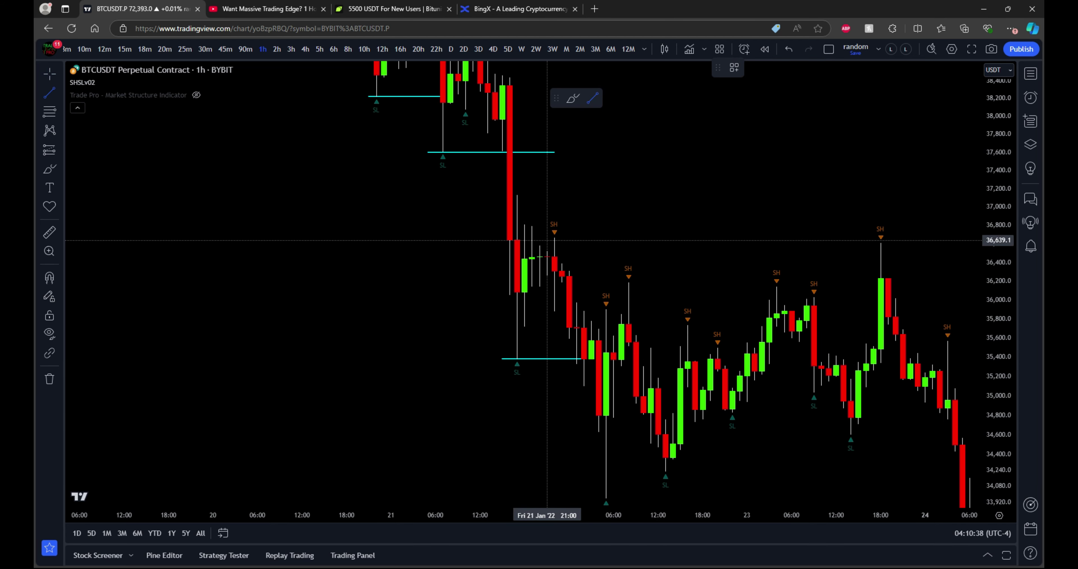
{"action": "left_click", "coordinate": [540, 237]}
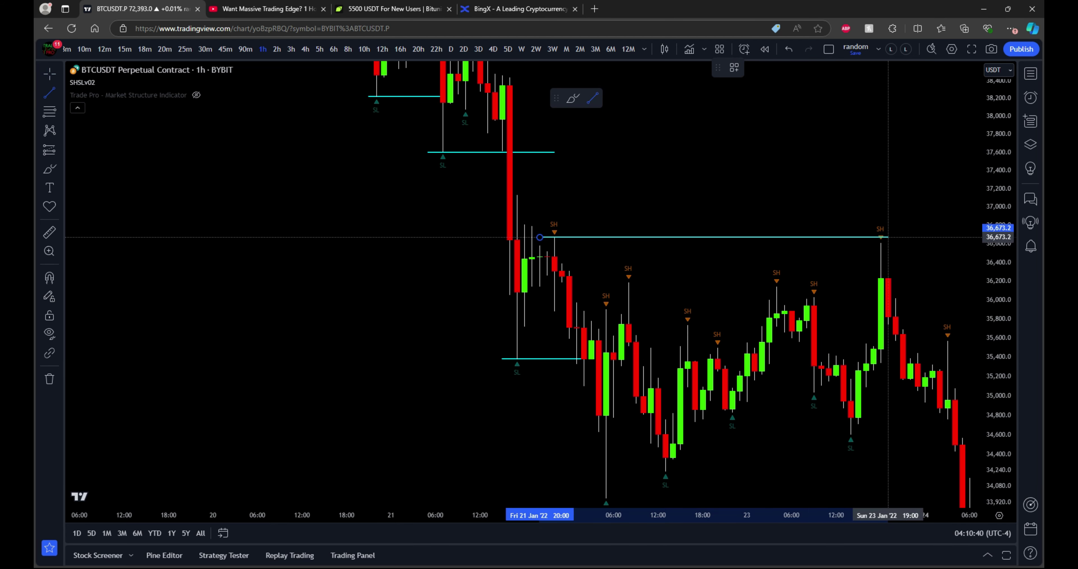
{"action": "left_click", "coordinate": [918, 237]}
- Raise the upper trend line to 36,695.9 and draw one at the 22 January low, 33,963.6, from 22 Jan 03:00 to 23 Jan 13:00
{"action": "left_click_drag", "start_coordinate": [562, 261], "coordinate": [406, 175]}
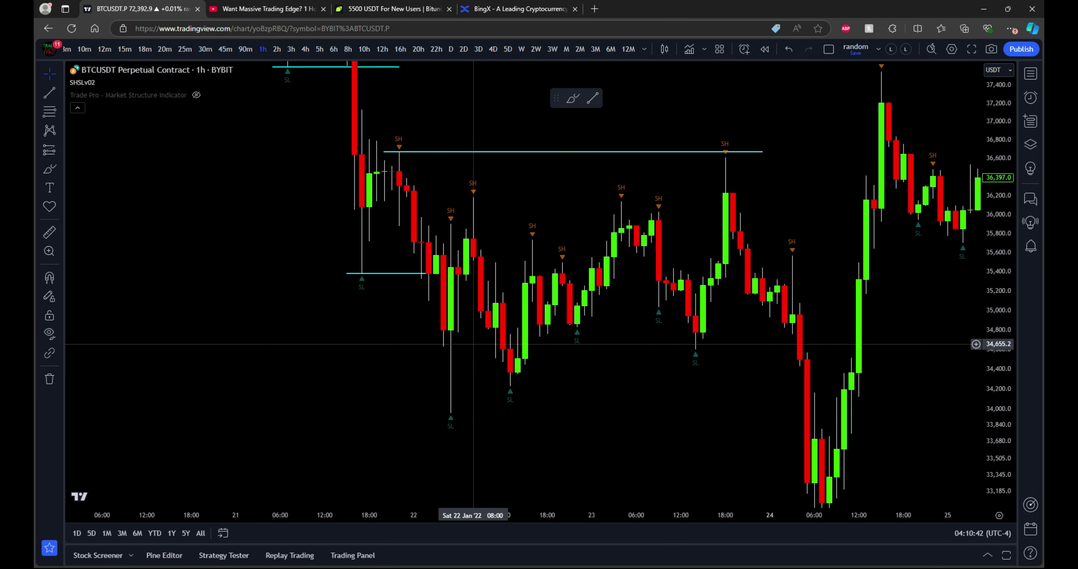
{"action": "left_click", "coordinate": [443, 413], "text": "shift"}
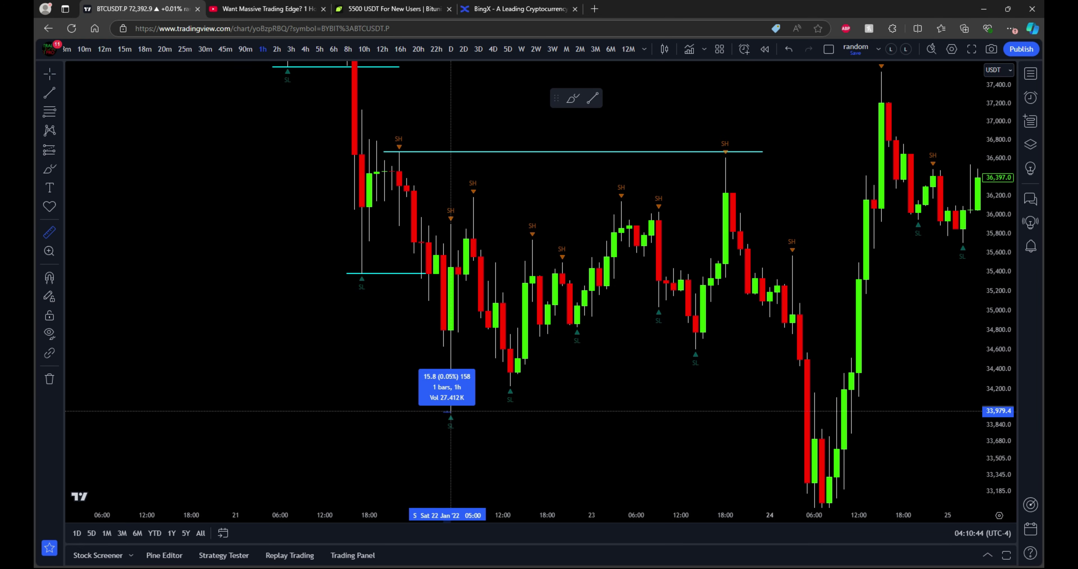
{"action": "left_click", "coordinate": [673, 412]}
{"action": "left_click_drag", "start_coordinate": [603, 151], "coordinate": [602, 149]}
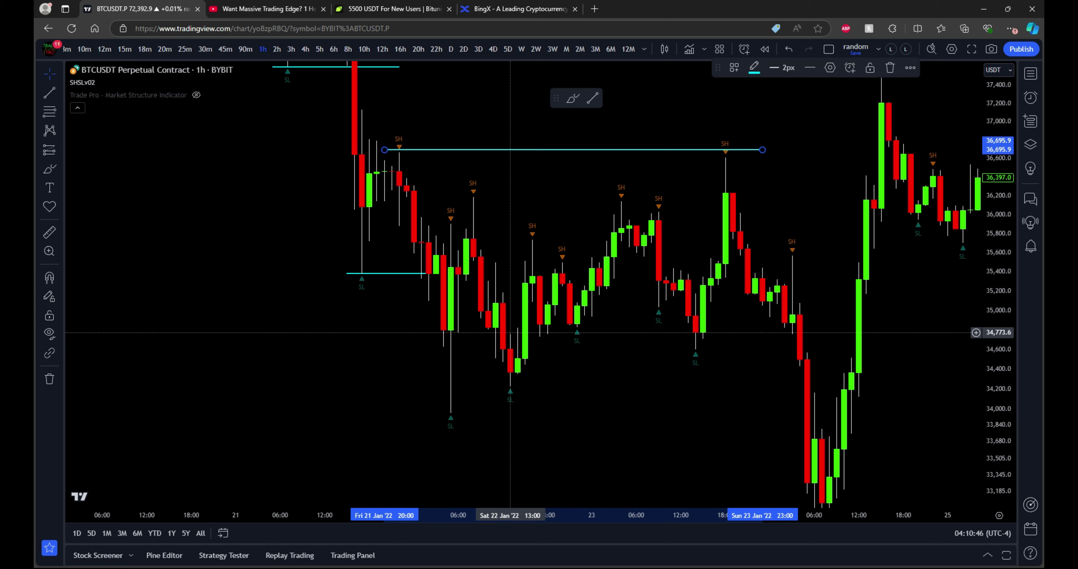
{"action": "key", "text": "alt+t"}
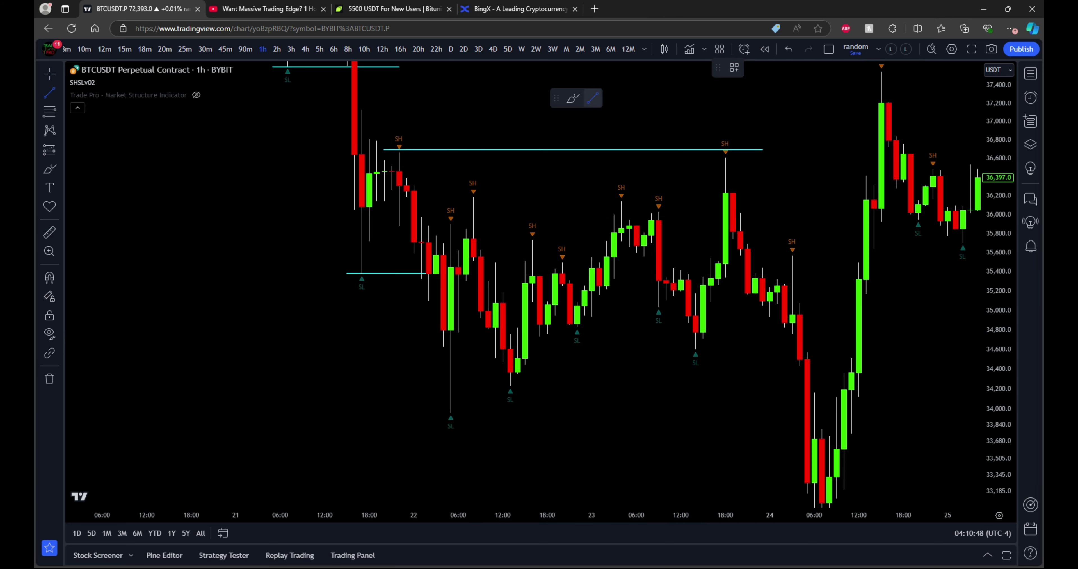
{"action": "left_click", "coordinate": [689, 412]}
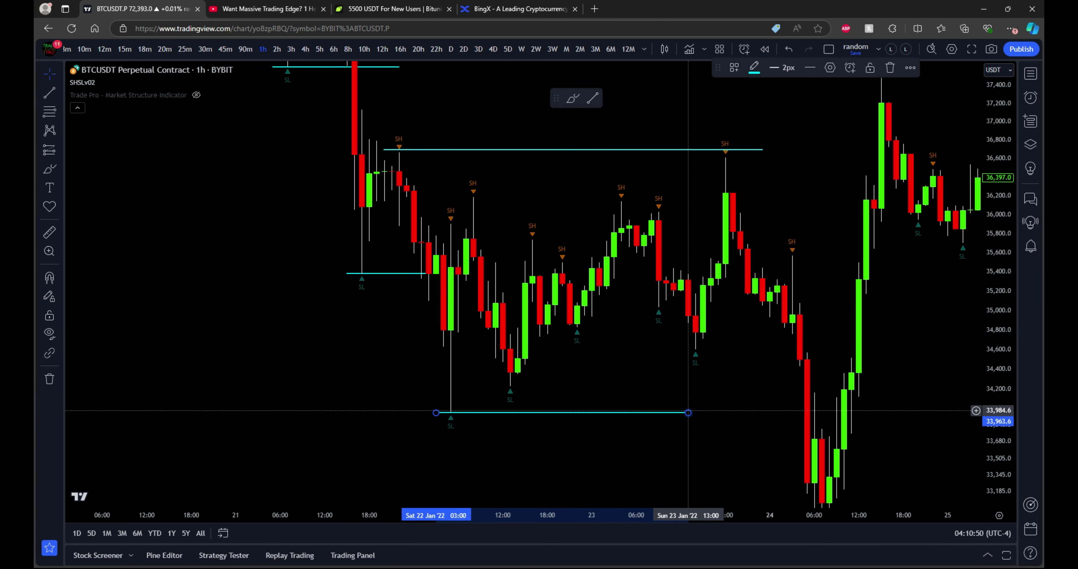
- Draw a trend line at the 23 January swing high, 36,599.3, from about 23 Jan 17:00 to 24 Jan 13:00
{"action": "left_click_drag", "start_coordinate": [749, 354], "coordinate": [699, 361]}
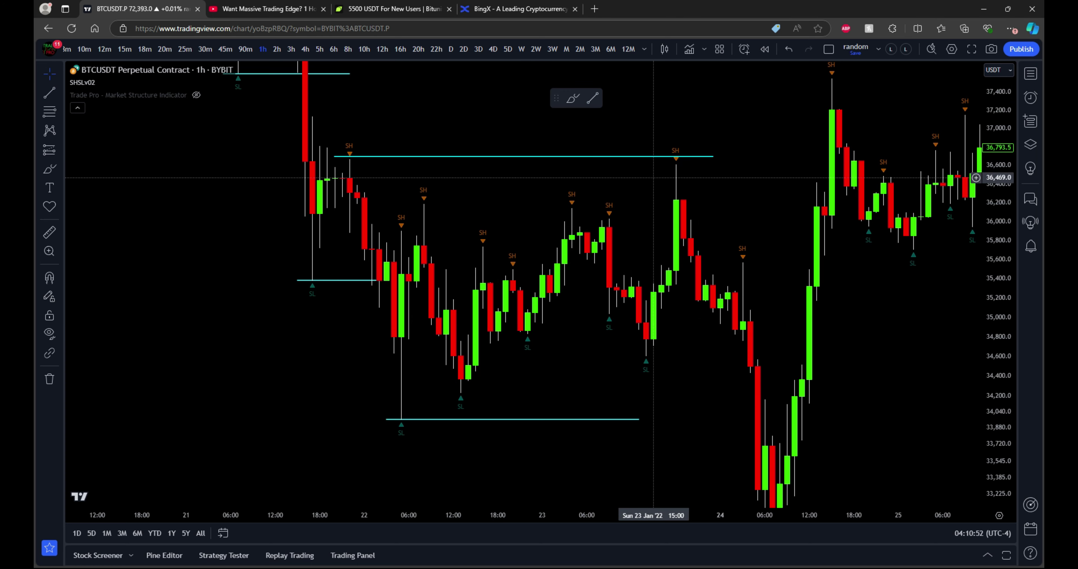
{"action": "left_click", "coordinate": [662, 164], "text": "shift"}
{"action": "left_click", "coordinate": [817, 165]}
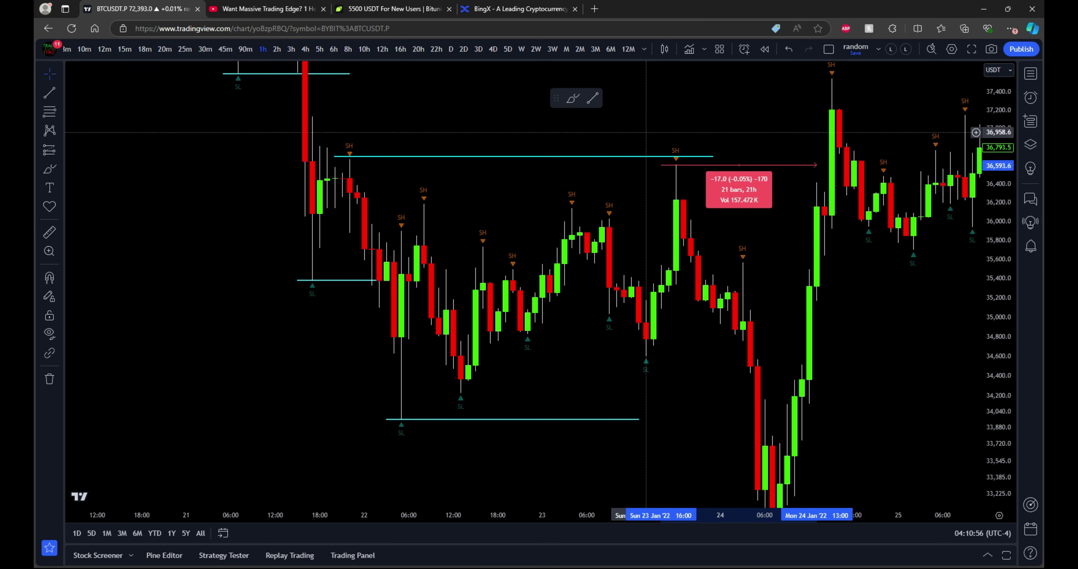
{"action": "left_click", "coordinate": [669, 166]}
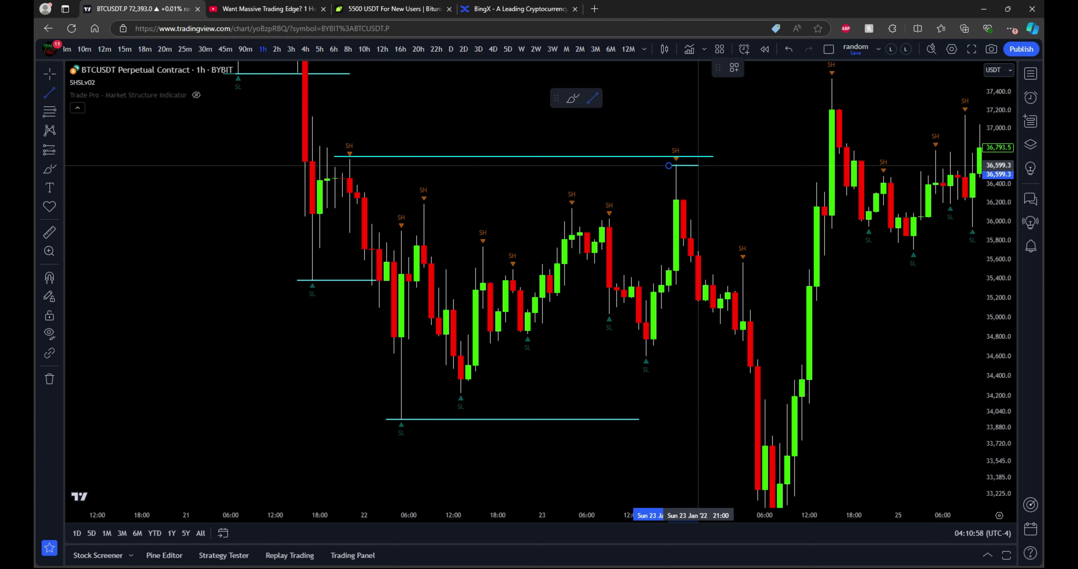
{"action": "left_click", "coordinate": [817, 165]}
- Extend the 22 January low's trend line to the candle that breaks it, at about 24 Jan 04:00
{"action": "left_click_drag", "start_coordinate": [906, 329], "coordinate": [704, 355]}
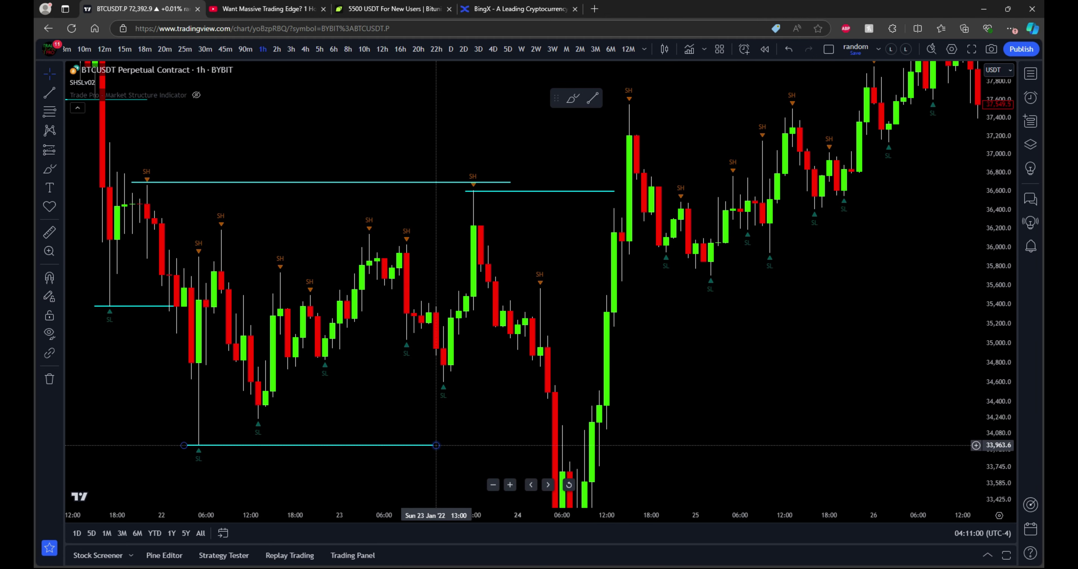
{"action": "left_click_drag", "start_coordinate": [436, 445], "coordinate": [548, 447]}
{"action": "left_click_drag", "start_coordinate": [782, 428], "coordinate": [761, 352]}
{"action": "scroll", "coordinate": [762, 351], "scroll_direction": "down", "scroll_amount": 3}
{"action": "left_click_drag", "start_coordinate": [999, 260], "coordinate": [999, 376]}
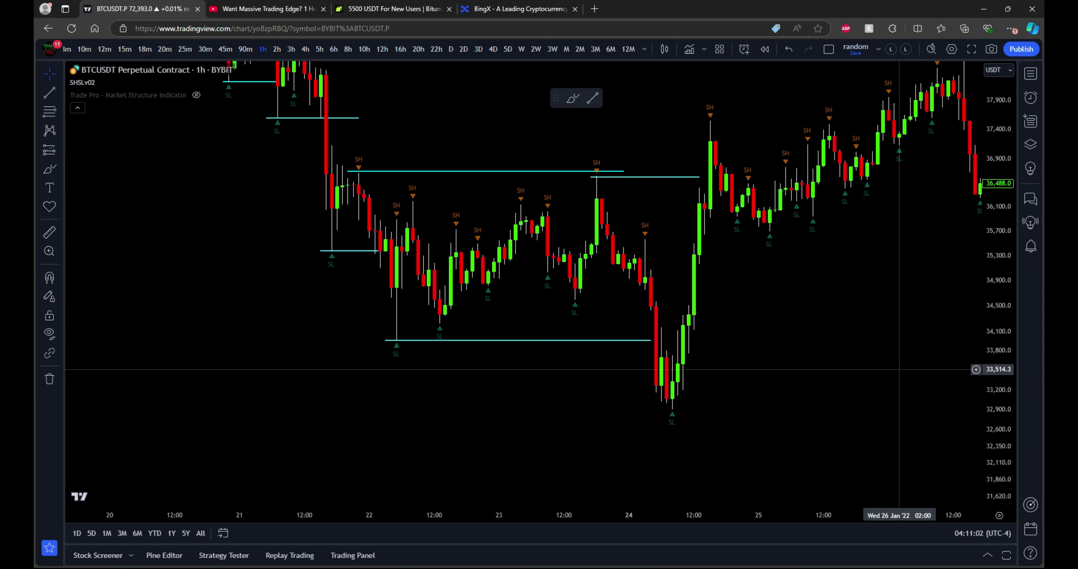
- Brush two crossing arrows over the 36,599.3 trend line, just before the price crosses it on 24 January
{"action": "left_click_drag", "start_coordinate": [898, 370], "coordinate": [825, 364]}
{"action": "left_click_drag", "start_coordinate": [545, 232], "coordinate": [485, 239]}
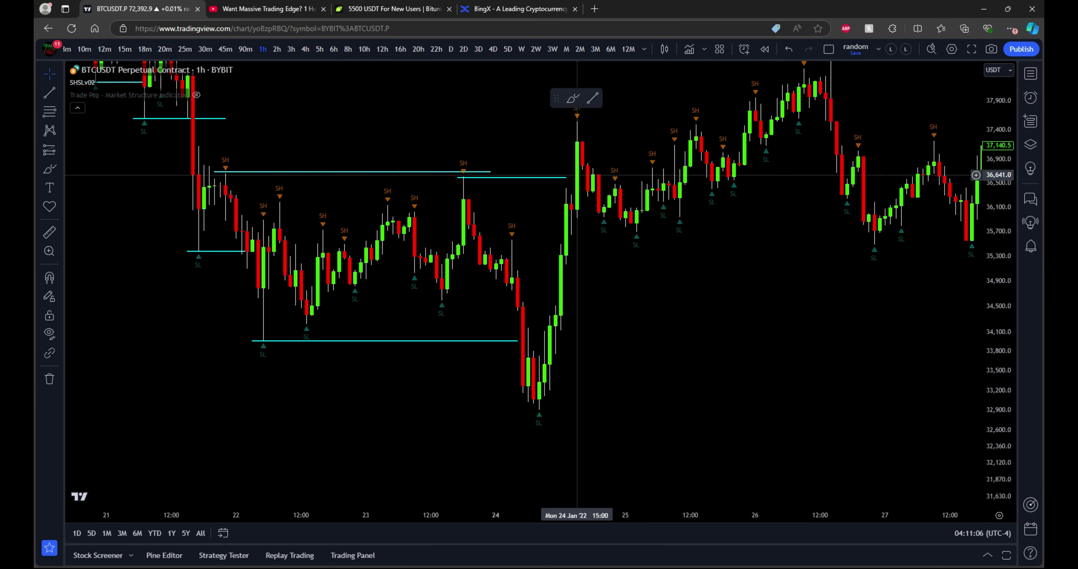
{"action": "left_click_drag", "start_coordinate": [787, 317], "coordinate": [869, 380]}
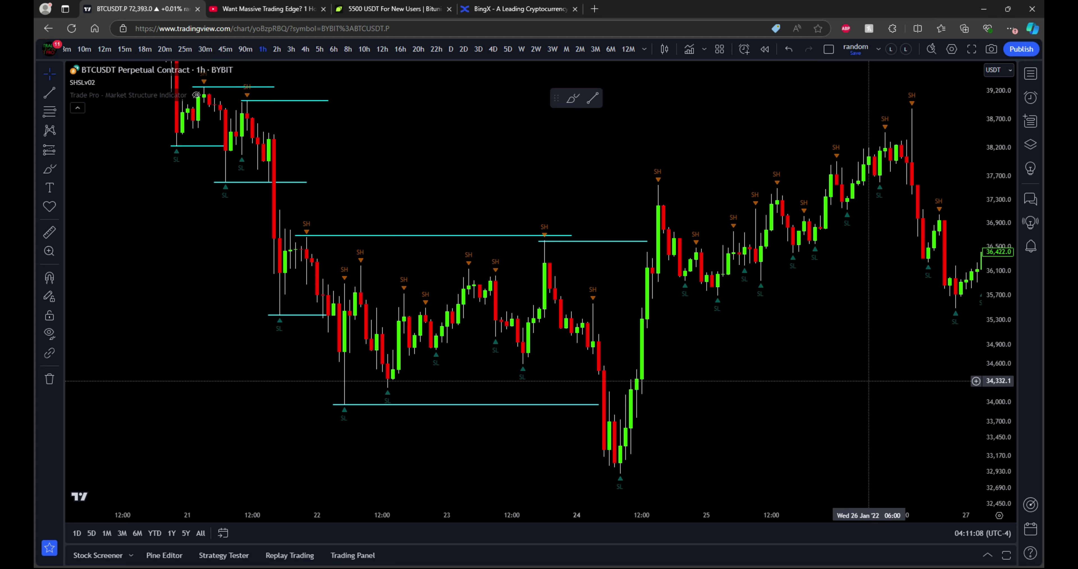
{"action": "scroll", "coordinate": [869, 380], "scroll_direction": "up", "scroll_amount": 5}
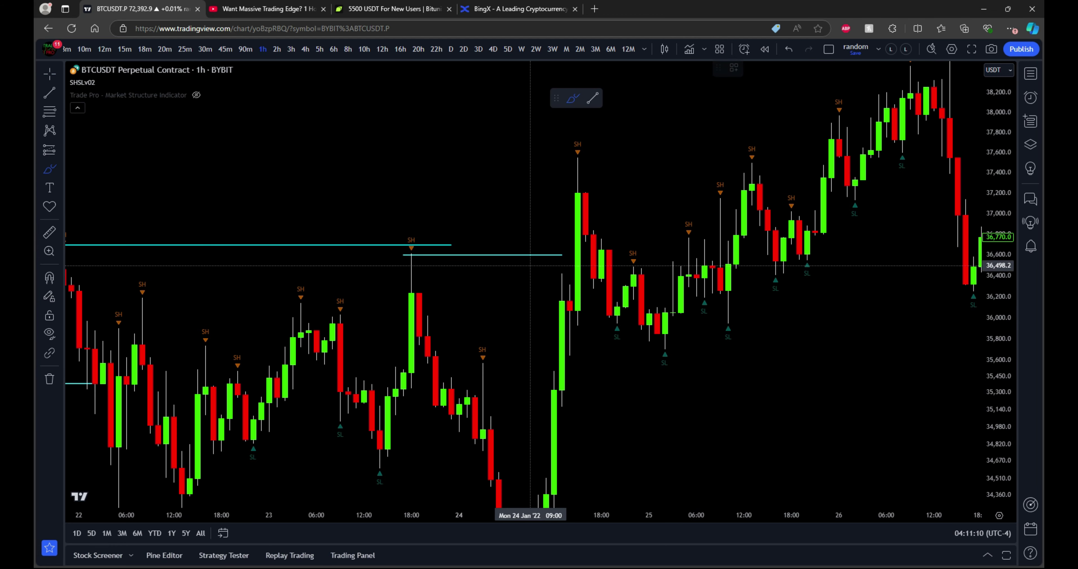
{"action": "left_click_drag", "start_coordinate": [499, 241], "coordinate": [530, 276]}
{"action": "left_click_drag", "start_coordinate": [536, 225], "coordinate": [489, 288]}
{"action": "key", "text": "Escape"}
{"action": "left_click_drag", "start_coordinate": [601, 359], "coordinate": [544, 330]}
{"action": "left_click_drag", "start_coordinate": [641, 309], "coordinate": [585, 316]}
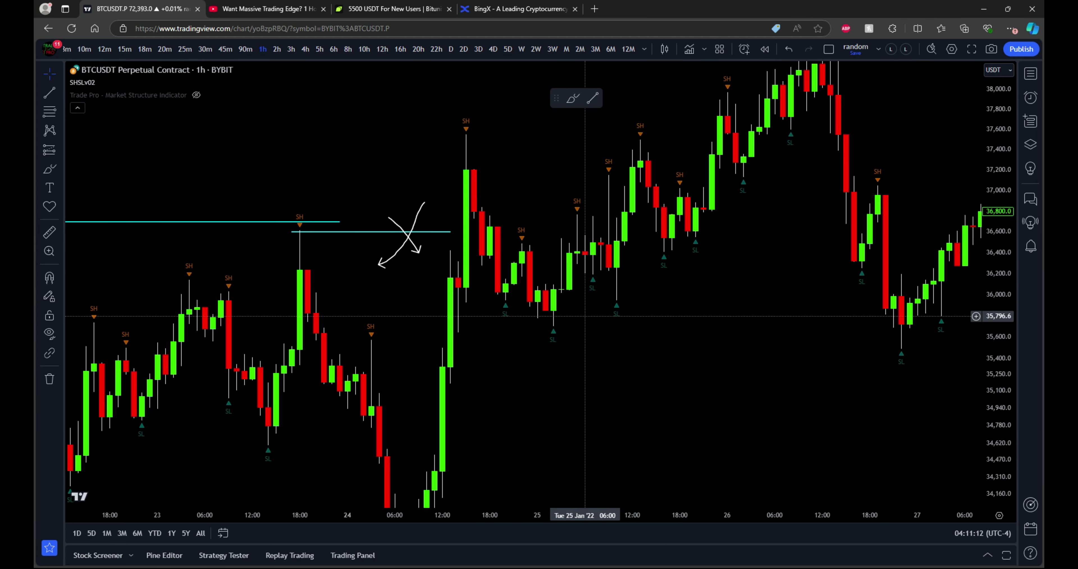
- Draw a trend line at the 24 January swing high, 37,550.4, from 24 Jan 12:00 to about 26 Jan 00:00
{"action": "key", "text": "alt+t"}
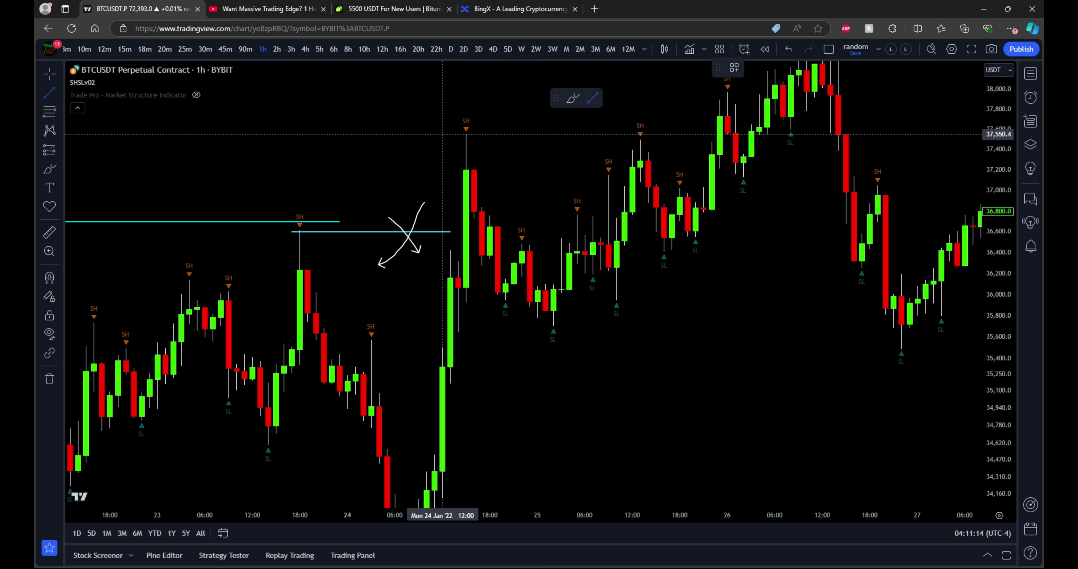
{"action": "left_click_drag", "start_coordinate": [443, 135], "coordinate": [728, 134]}
{"action": "left_click_drag", "start_coordinate": [743, 280], "coordinate": [723, 277]}
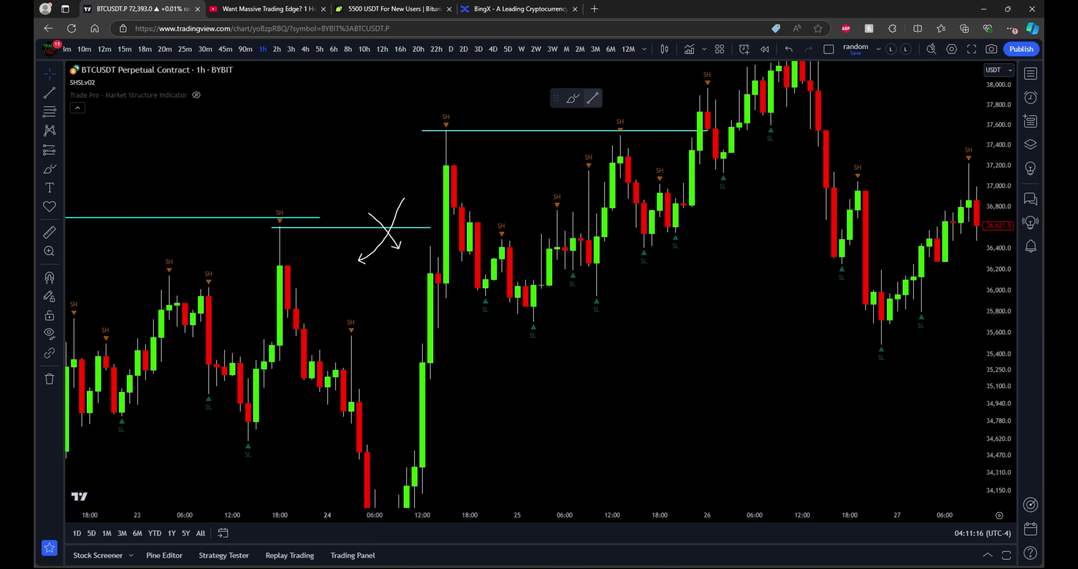
- Draw a level trend line at the 25 January swing low, from about 24 Jan 22:00 to 26 Jan 12:00
{"action": "left_click", "coordinate": [494, 322], "text": "shift"}
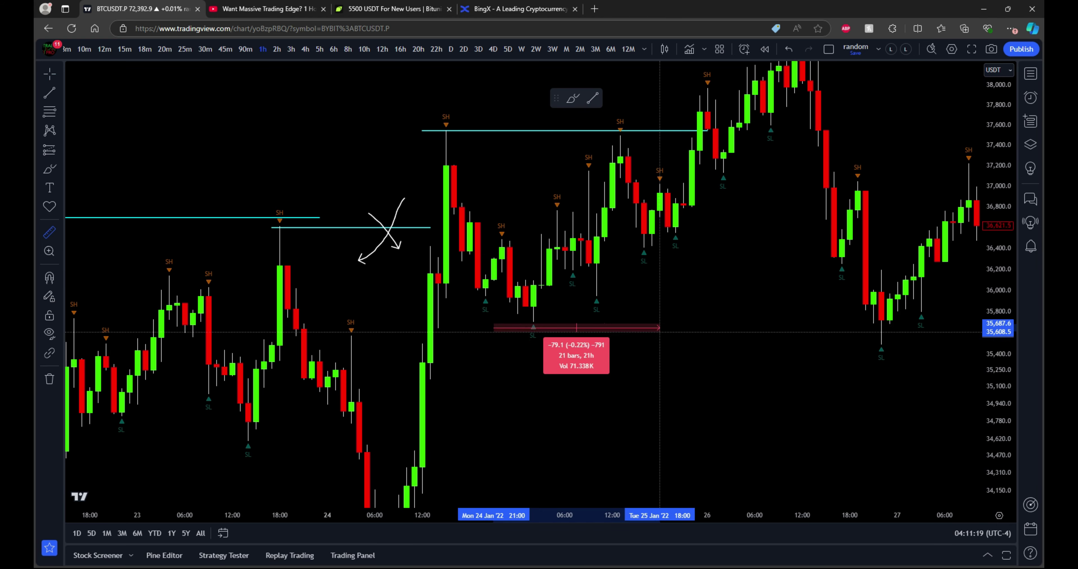
{"action": "left_click", "coordinate": [715, 329]}
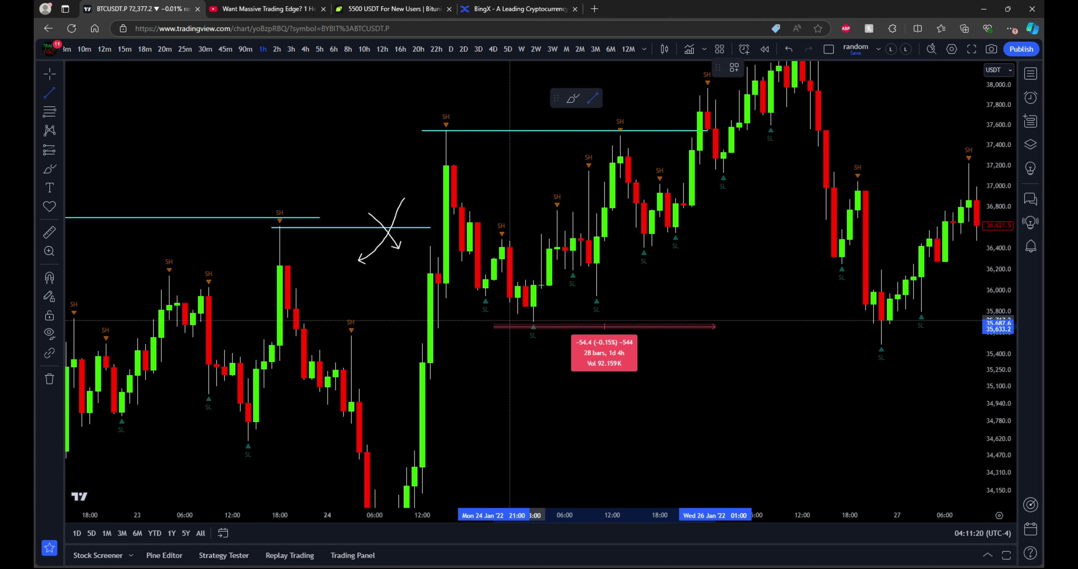
{"action": "left_click", "coordinate": [501, 322]}
{"action": "left_click", "coordinate": [802, 320], "text": "shift"}
{"action": "mouse_move", "coordinate": [815, 388]}
{"action": "left_mouse_down"}
{"action": "mouse_move", "coordinate": [686, 421]}
{"action": "mouse_move", "coordinate": [648, 467]}
{"action": "left_mouse_up"}
{"action": "left_click_drag", "start_coordinate": [619, 289], "coordinate": [776, 343]}
- Draw trend lines at the early 26 January swing high, 37,967.1, until about 06:00, and the following low, 37,132.4, from 01:00 to 10:00
{"action": "left_click", "coordinate": [593, 98]}
{"action": "key", "text": "Escape"}
{"action": "scroll", "coordinate": [787, 345], "scroll_direction": "up", "scroll_amount": 5}
{"action": "left_click_drag", "start_coordinate": [998, 418], "coordinate": [998, 195]}
{"action": "left_click_drag", "start_coordinate": [773, 190], "coordinate": [729, 208]}
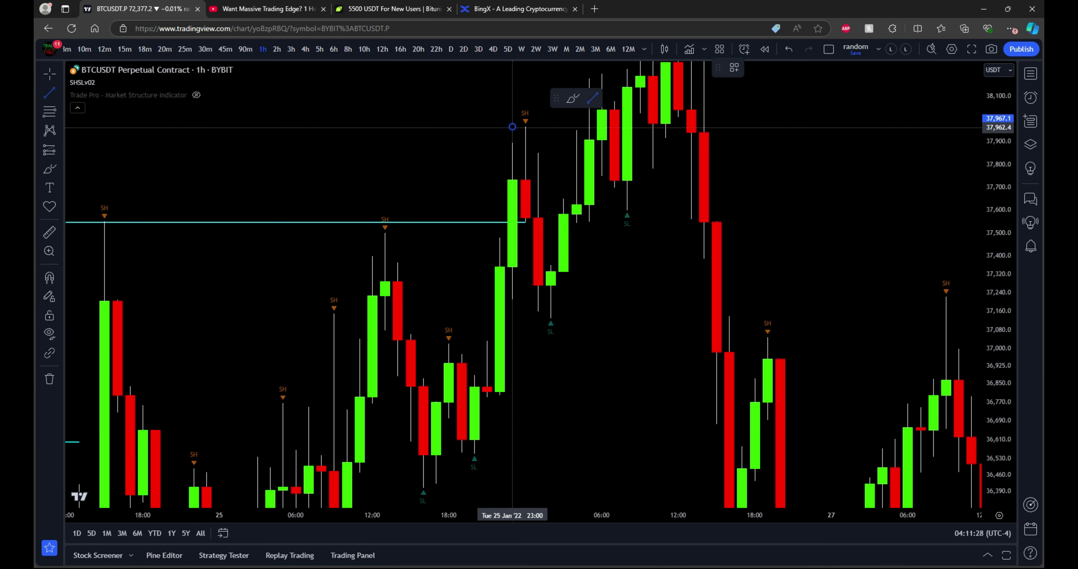
{"action": "left_click", "coordinate": [601, 126]}
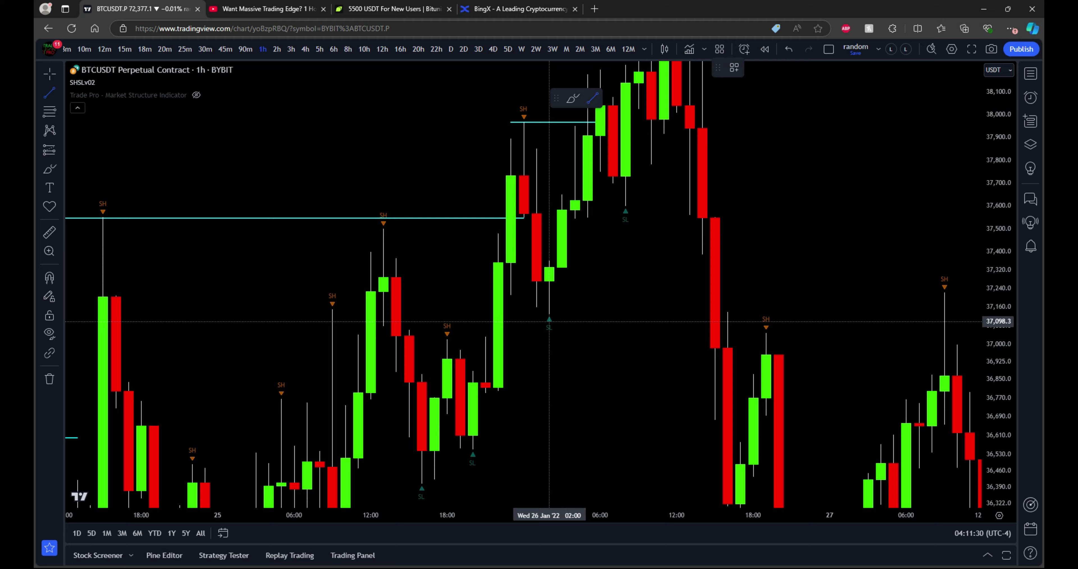
{"action": "left_click", "coordinate": [651, 313]}
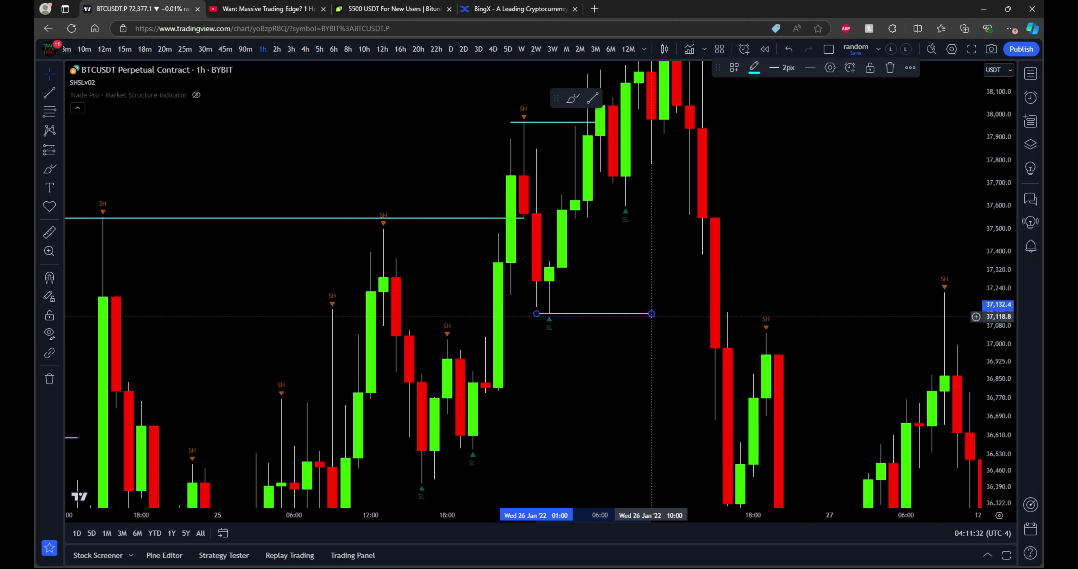
- Brush a falling arrow along the 26 January sell-off, from the swing high down towards the 37,132.4 trend line
{"action": "left_click_drag", "start_coordinate": [639, 366], "coordinate": [594, 421]}
{"action": "left_click_drag", "start_coordinate": [946, 132], "coordinate": [899, 315]}
{"action": "left_click_drag", "start_coordinate": [891, 354], "coordinate": [929, 163]}
{"action": "left_click_drag", "start_coordinate": [998, 121], "coordinate": [998, 326]}
{"action": "left_click_drag", "start_coordinate": [928, 292], "coordinate": [877, 282]}
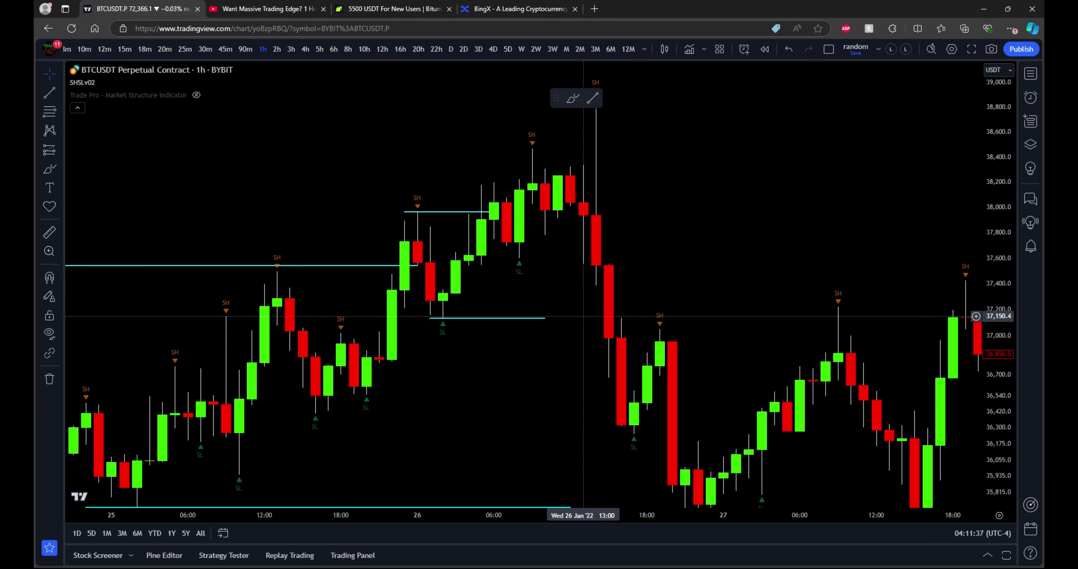
{"action": "left_click_drag", "start_coordinate": [733, 210], "coordinate": [748, 246]}
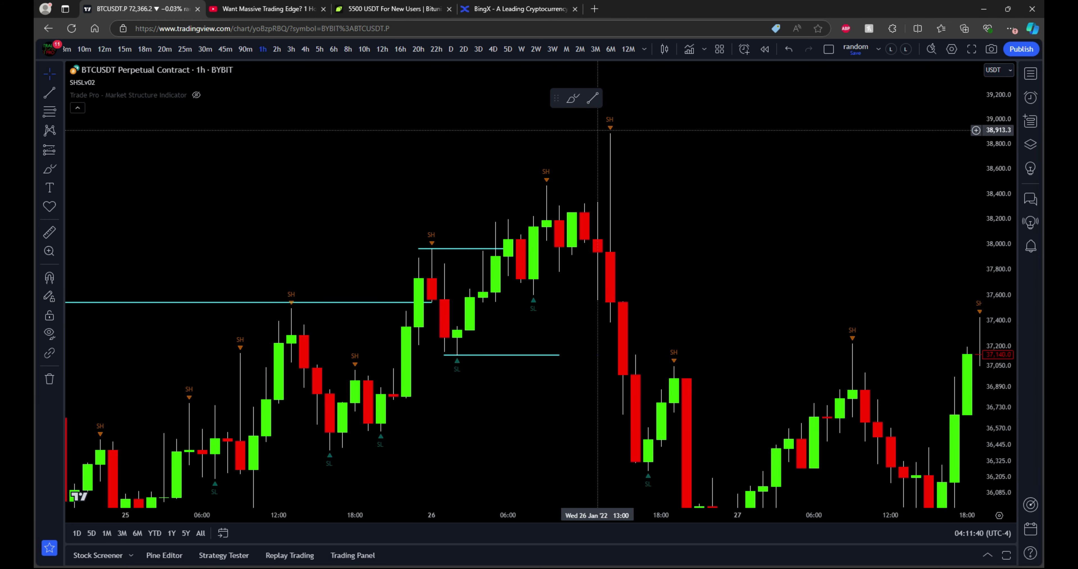
{"action": "left_click_drag", "start_coordinate": [611, 277], "coordinate": [582, 247]}
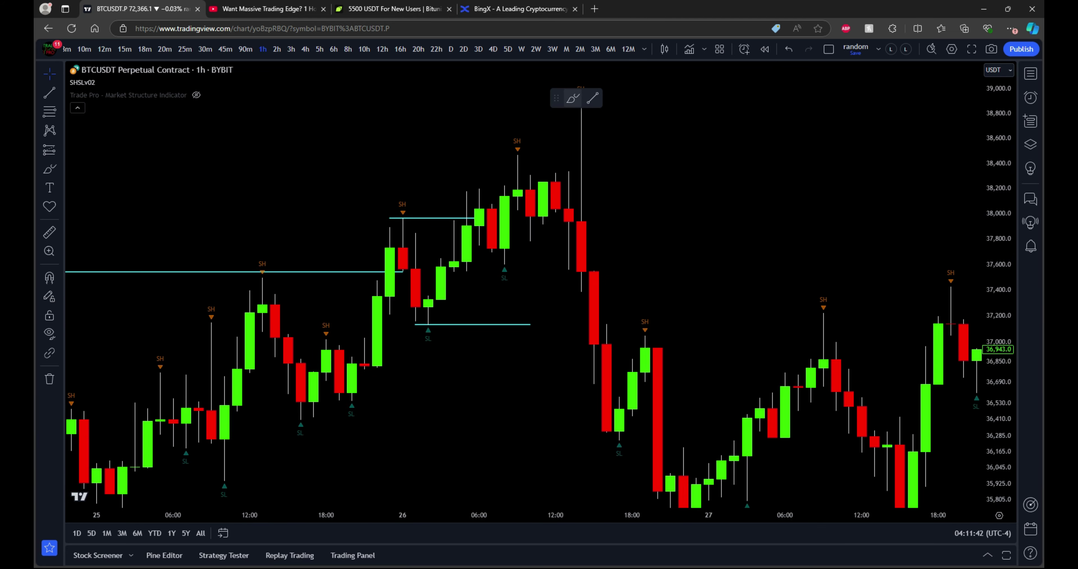
{"action": "mouse_move", "coordinate": [551, 126]}
{"action": "left_mouse_down"}
{"action": "mouse_move", "coordinate": [596, 239]}
{"action": "mouse_move", "coordinate": [523, 100]}
{"action": "mouse_move", "coordinate": [577, 289]}
{"action": "left_mouse_up"}
{"action": "left_click", "coordinate": [573, 99]}
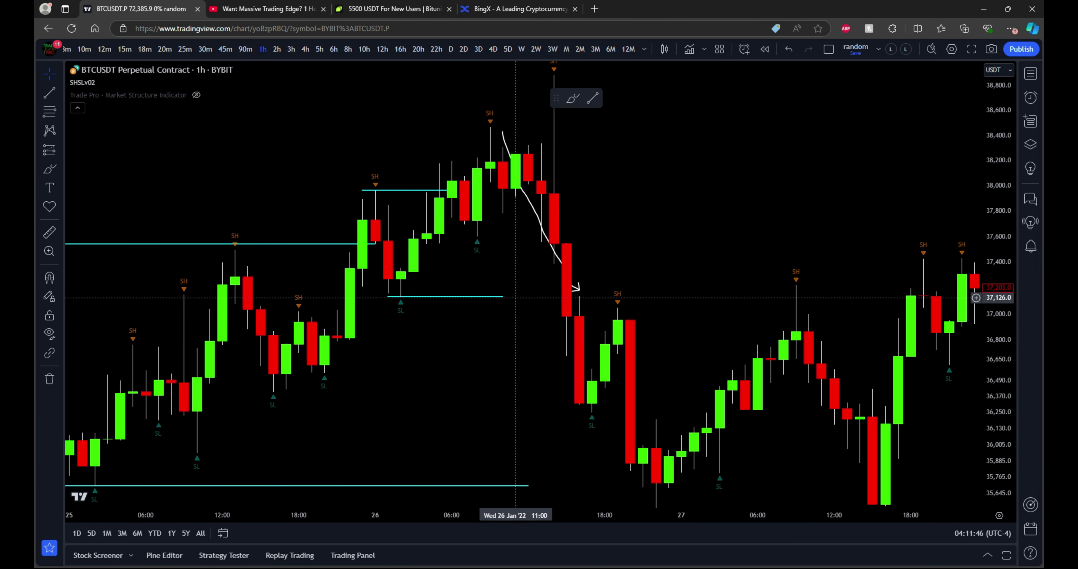
- Extend the 37,132.4 trend line to about 26 Jan 16:00 and brush an arrow pointing at the candle that breaks it
{"action": "left_click", "coordinate": [502, 296]}
{"action": "left_click_drag", "start_coordinate": [503, 296], "coordinate": [579, 296]}
{"action": "left_click_drag", "start_coordinate": [528, 347], "coordinate": [493, 313]}
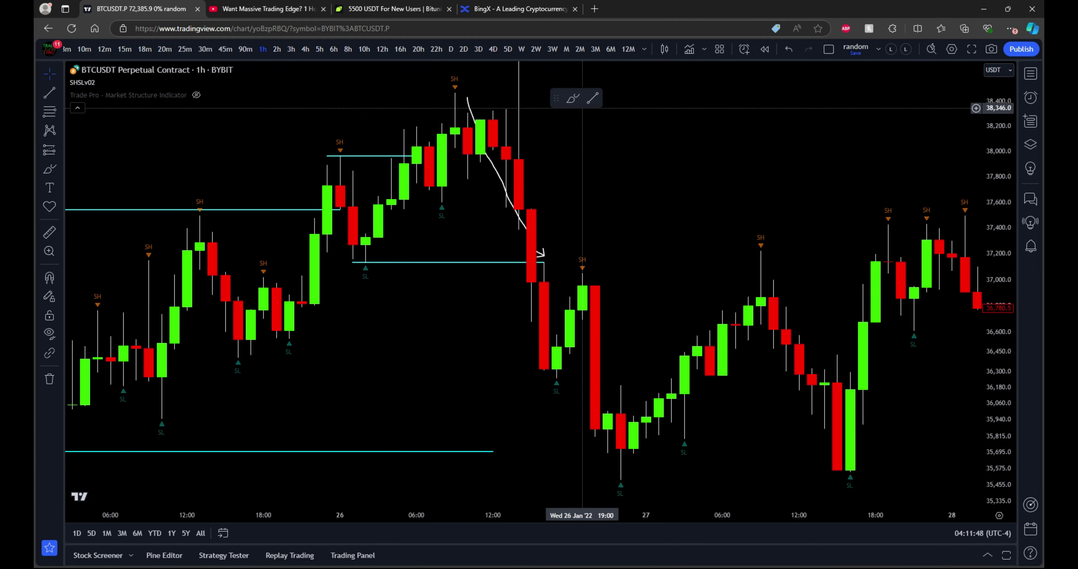
{"action": "left_click_drag", "start_coordinate": [618, 202], "coordinate": [556, 246]}
{"action": "left_click_drag", "start_coordinate": [519, 275], "coordinate": [497, 246]}
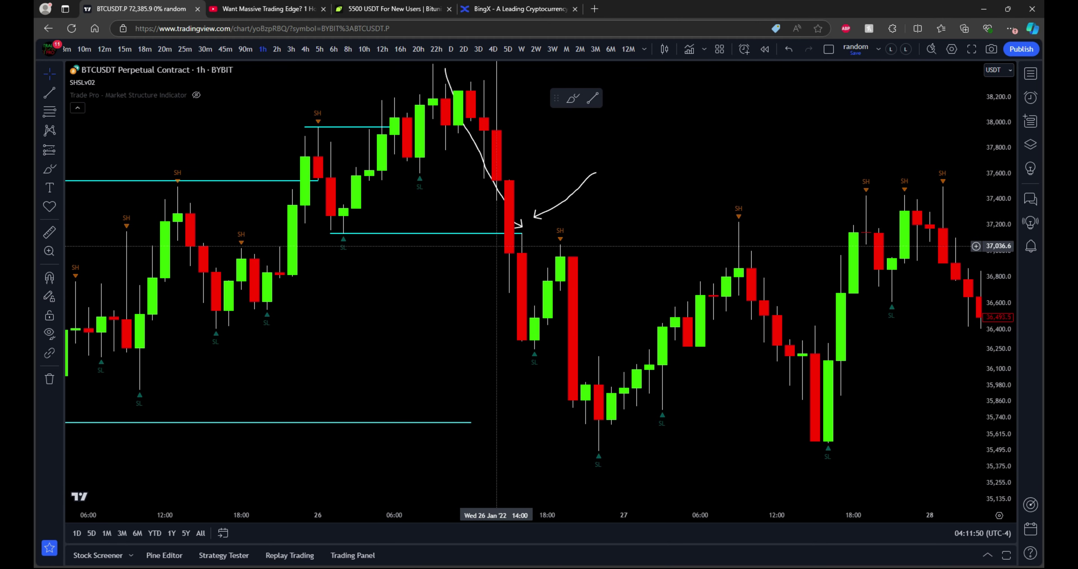
- Draw a trend line at the 26 January swing high, about 38,876, from 26 Jan 12:00 to about 27 Jan 18:00
{"action": "scroll", "coordinate": [738, 240], "scroll_direction": "down", "scroll_amount": 5}
{"action": "left_click_drag", "start_coordinate": [998, 176], "coordinate": [998, 333]}
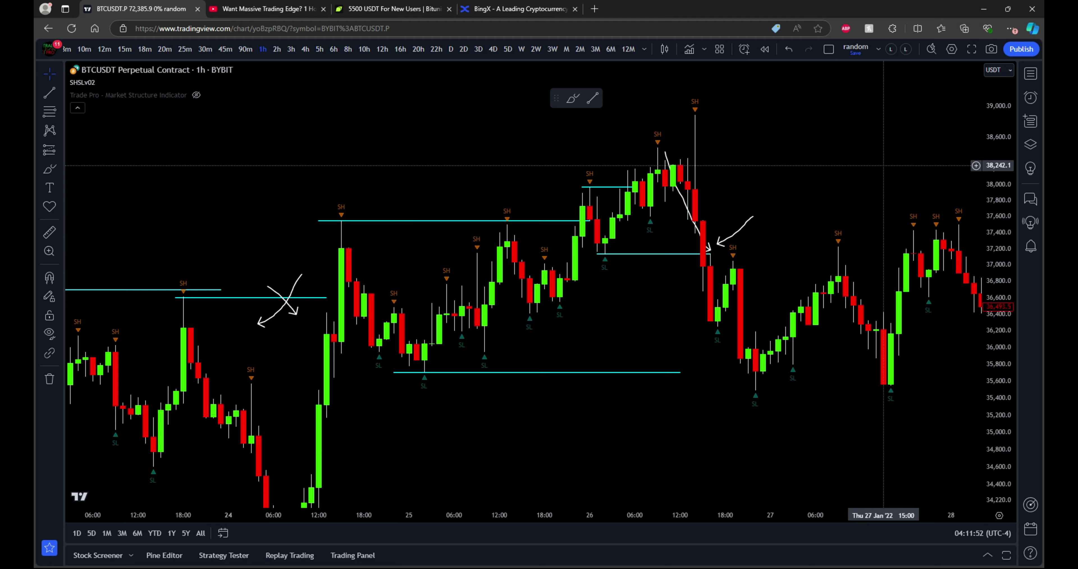
{"action": "left_click_drag", "start_coordinate": [883, 166], "coordinate": [628, 189]}
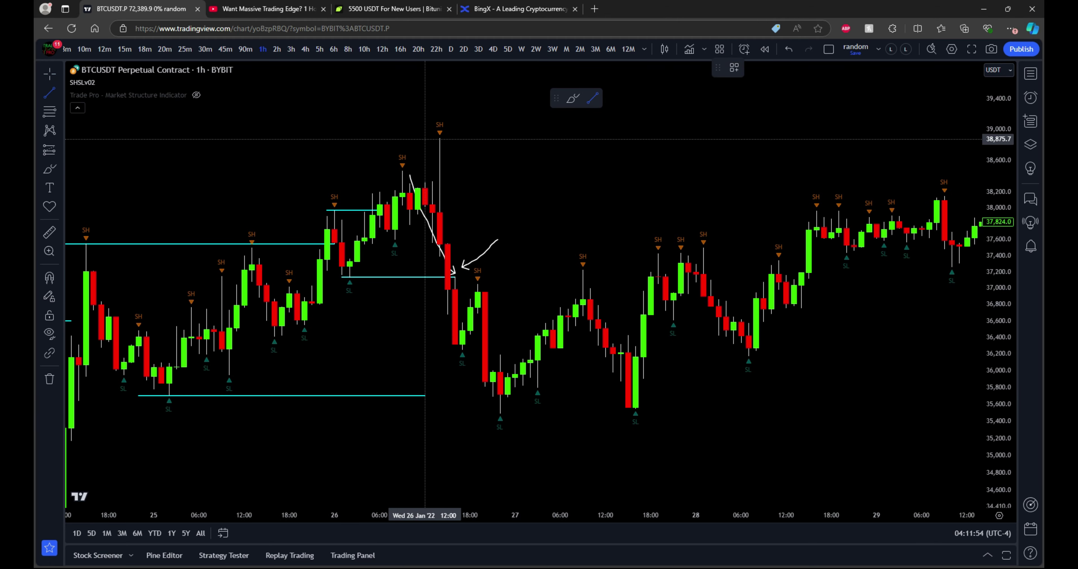
{"action": "left_click", "coordinate": [650, 138]}
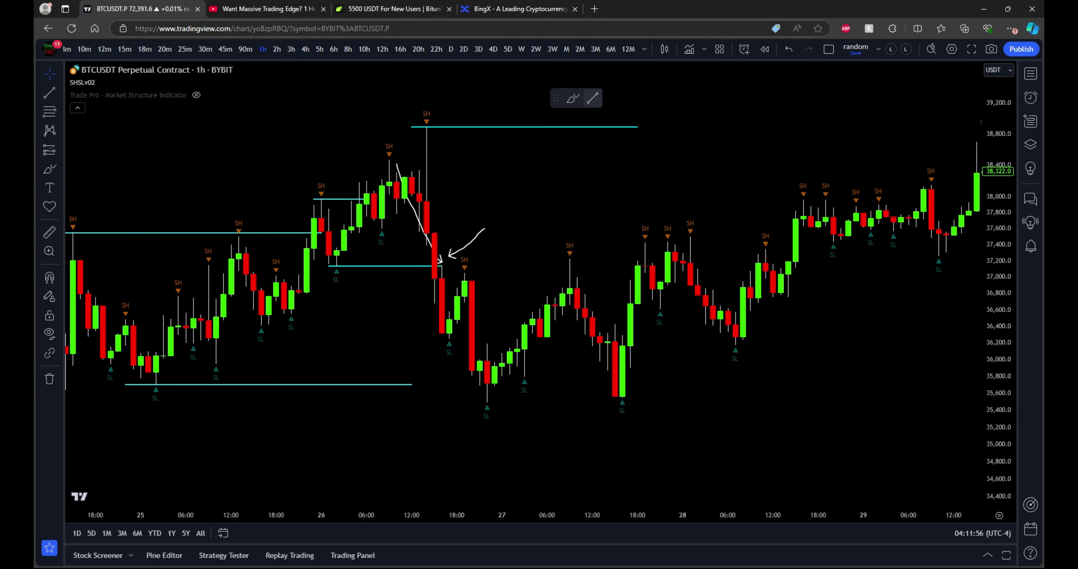
- Draw trend lines at the 26 January low, 36,256.4, from 15:00 to about 21:00, and the next high, 37,050.9, from 17:00 to 27 Jan 02:00
{"action": "scroll", "coordinate": [753, 372], "scroll_direction": "down", "scroll_amount": 1}
{"action": "left_click_drag", "start_coordinate": [755, 378], "coordinate": [722, 356]}
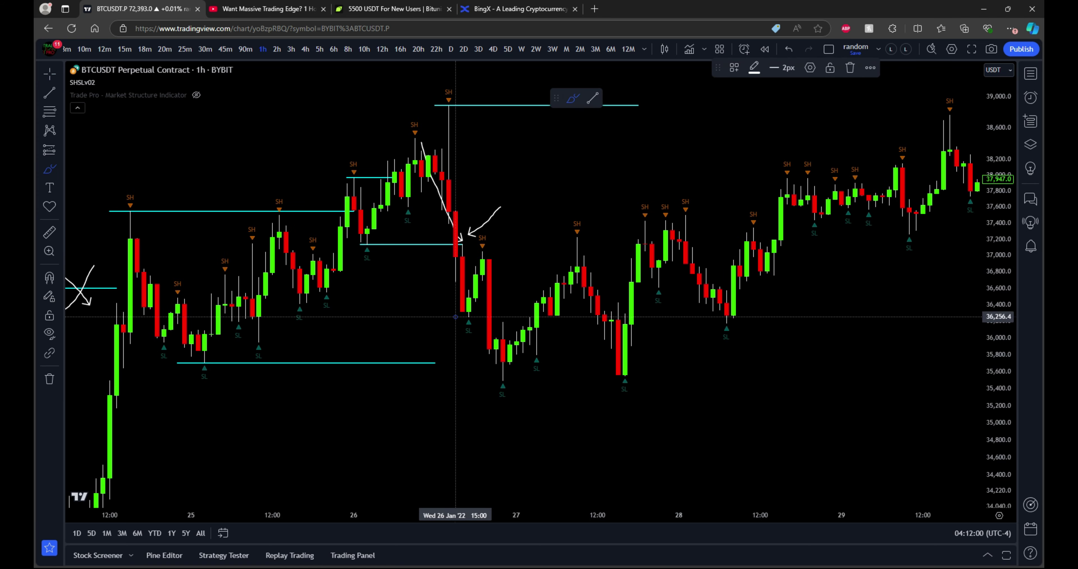
{"action": "key", "text": "alt+t"}
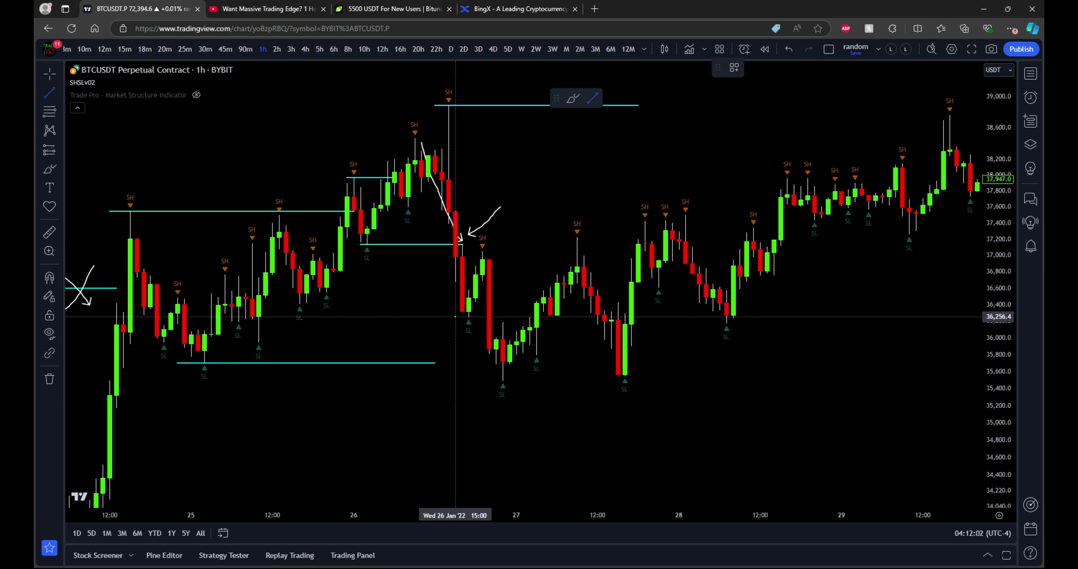
{"action": "left_click", "coordinate": [496, 317]}
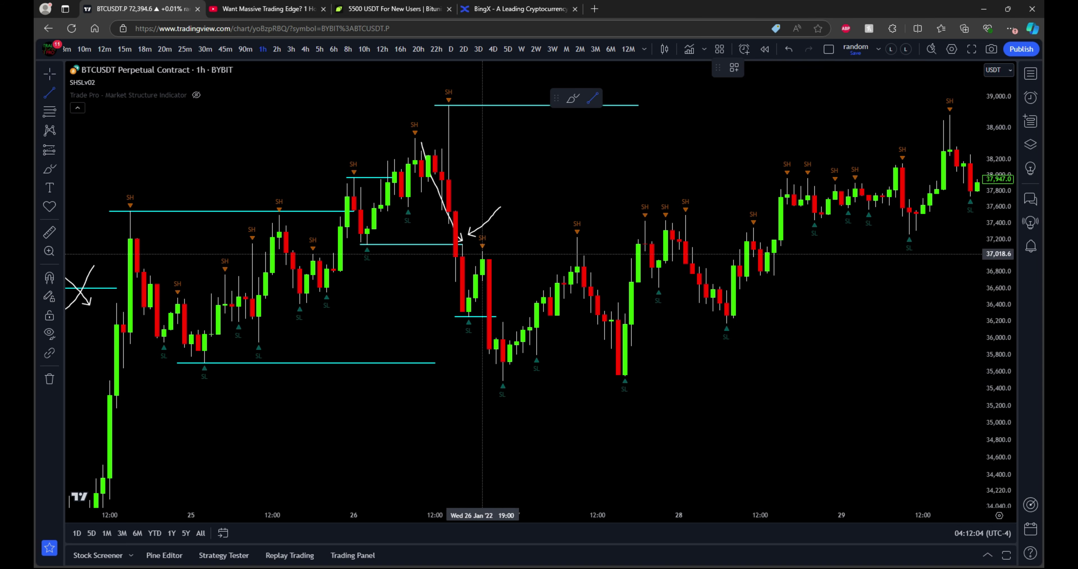
{"action": "left_click", "coordinate": [469, 251]}
{"action": "left_click", "coordinate": [530, 251]}
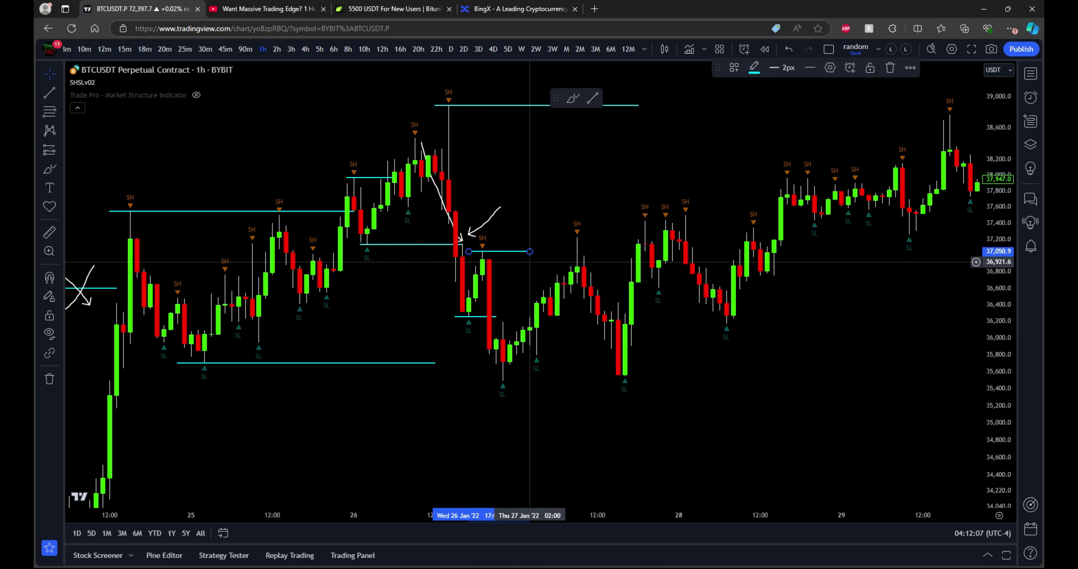
- Brush a rise-and-fall arrow over the 27 January swing, two arrows across the late 27 January highs, and a level one under the 28 January low
{"action": "left_click_drag", "start_coordinate": [523, 325], "coordinate": [506, 299]}
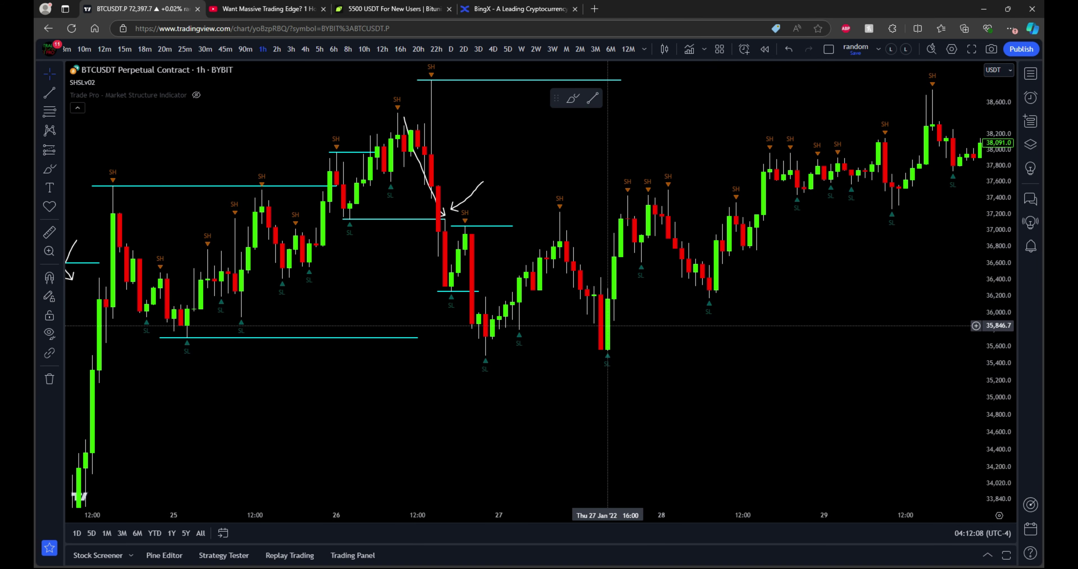
{"action": "left_click", "coordinate": [572, 98]}
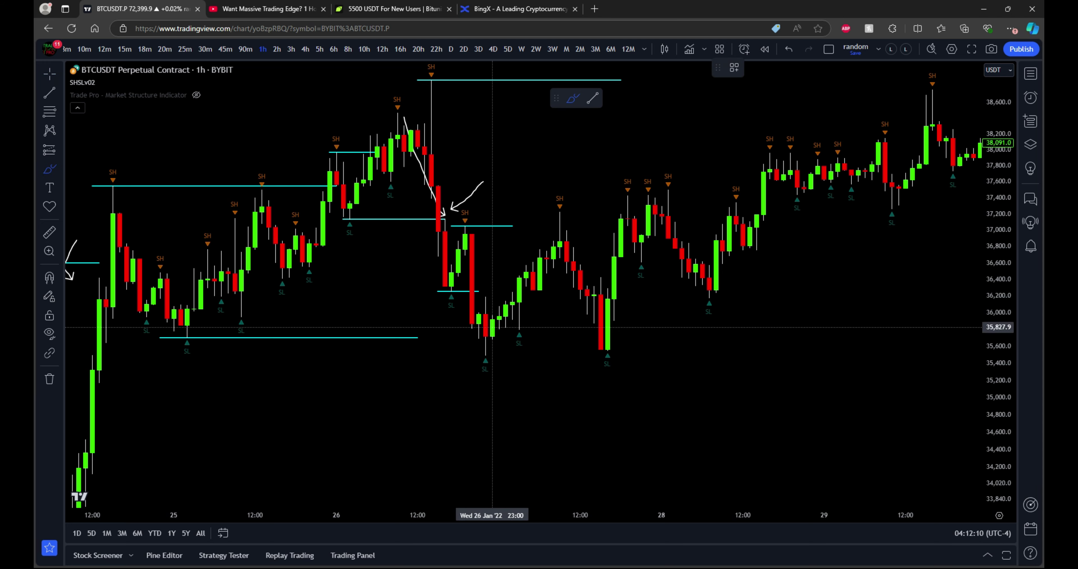
{"action": "mouse_move", "coordinate": [480, 343]}
{"action": "left_mouse_down"}
{"action": "mouse_move", "coordinate": [540, 226]}
{"action": "mouse_move", "coordinate": [600, 346]}
{"action": "left_mouse_up"}
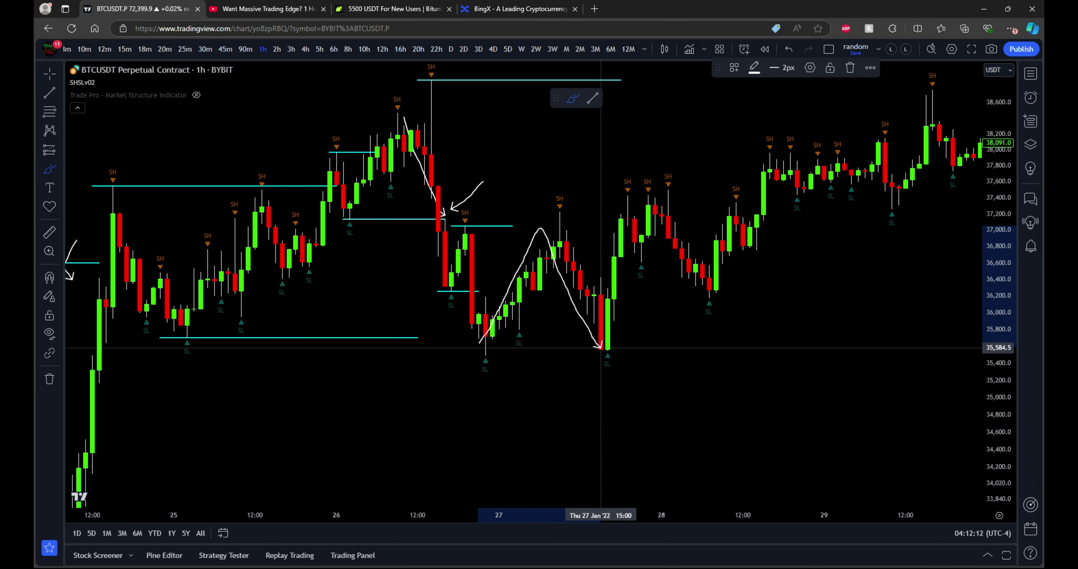
{"action": "left_click_drag", "start_coordinate": [583, 214], "coordinate": [647, 221]}
{"action": "left_click_drag", "start_coordinate": [623, 186], "coordinate": [703, 182]}
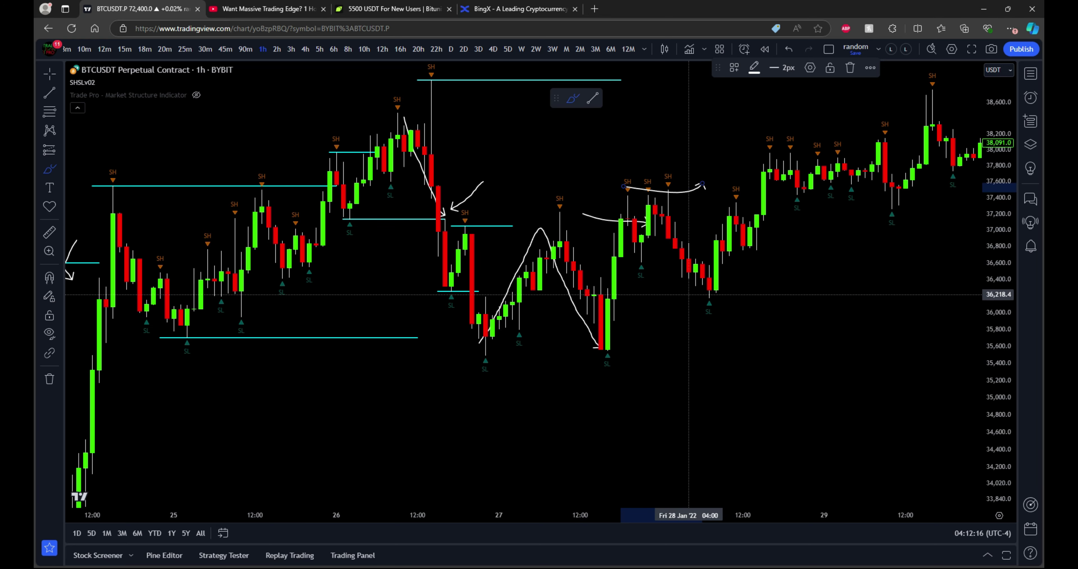
{"action": "left_click_drag", "start_coordinate": [690, 295], "coordinate": [771, 296]}
{"action": "key", "text": "Escape"}
- Brush a rising arrow along the 28 January rally, level arrows at its high and pullback low, and a short rising arrow on 29 January
{"action": "left_click_drag", "start_coordinate": [898, 302], "coordinate": [682, 342]}
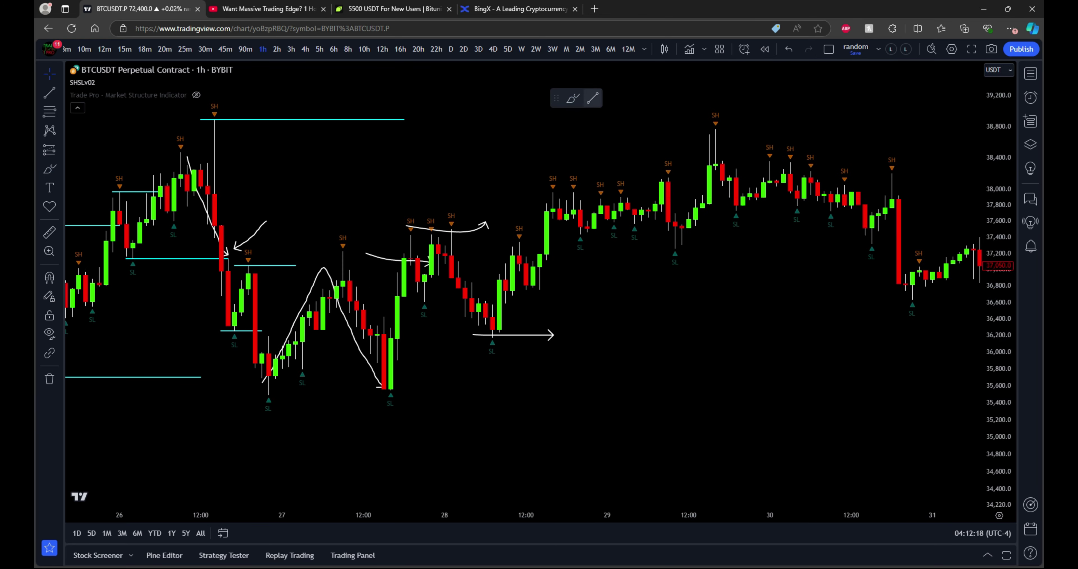
{"action": "left_click_drag", "start_coordinate": [534, 319], "coordinate": [568, 211]}
{"action": "left_click_drag", "start_coordinate": [615, 154], "coordinate": [560, 250]}
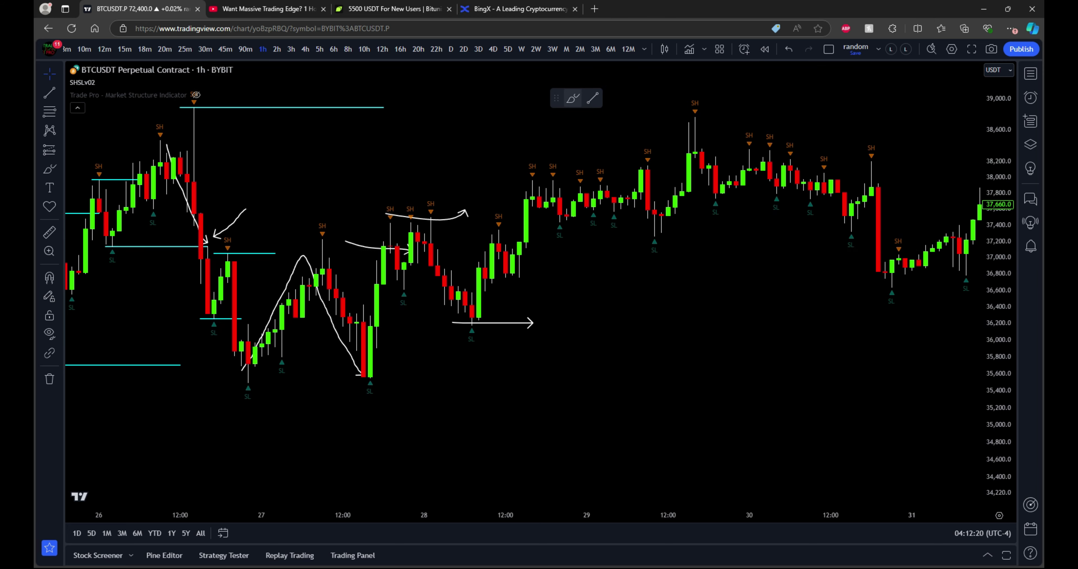
{"action": "left_click", "coordinate": [573, 98]}
{"action": "mouse_move", "coordinate": [493, 280]}
{"action": "left_mouse_down"}
{"action": "mouse_move", "coordinate": [552, 169]}
{"action": "mouse_move", "coordinate": [573, 170]}
{"action": "left_mouse_up"}
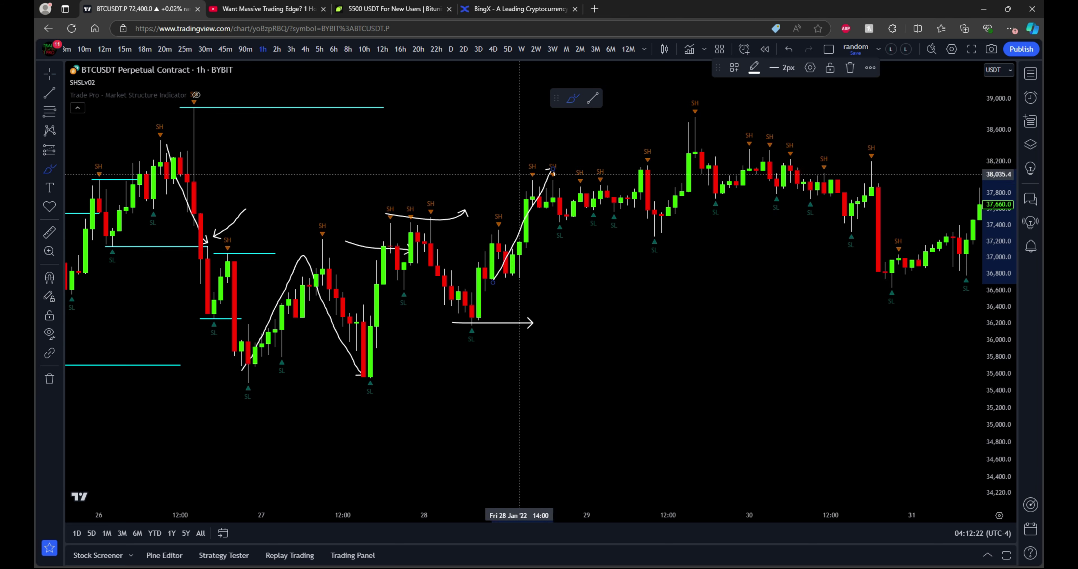
{"action": "mouse_move", "coordinate": [534, 222]}
{"action": "left_mouse_down"}
{"action": "mouse_move", "coordinate": [611, 225]}
{"action": "mouse_move", "coordinate": [628, 176]}
{"action": "left_mouse_up"}
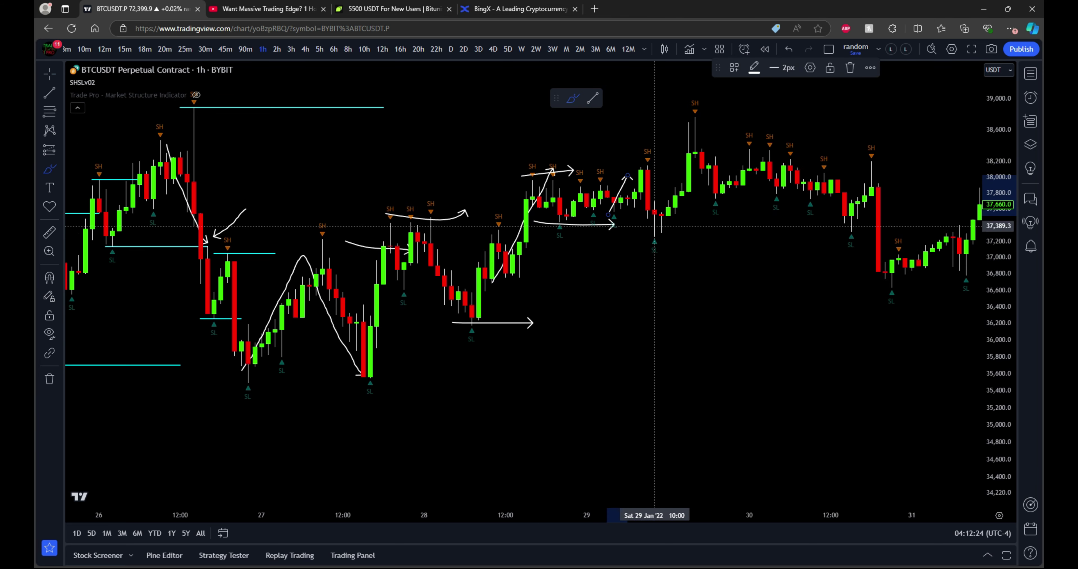
- Brush a rising arrow up to the 29 January high and a level arrow from the preceding low past the 30 January drop
{"action": "left_click_drag", "start_coordinate": [660, 228], "coordinate": [689, 125]}
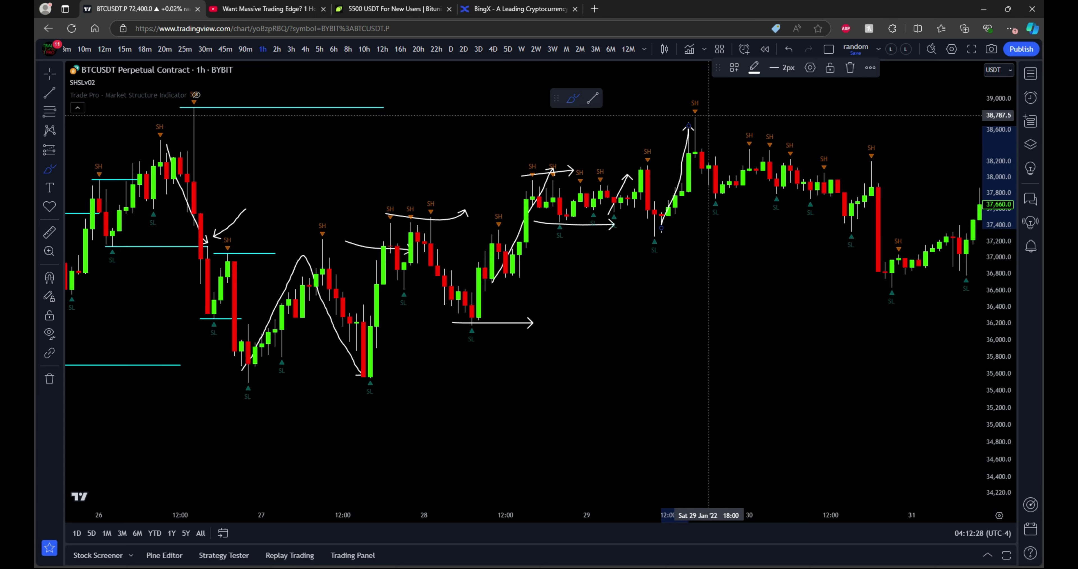
{"action": "left_click_drag", "start_coordinate": [655, 233], "coordinate": [898, 230]}
{"action": "key", "text": "Escape"}
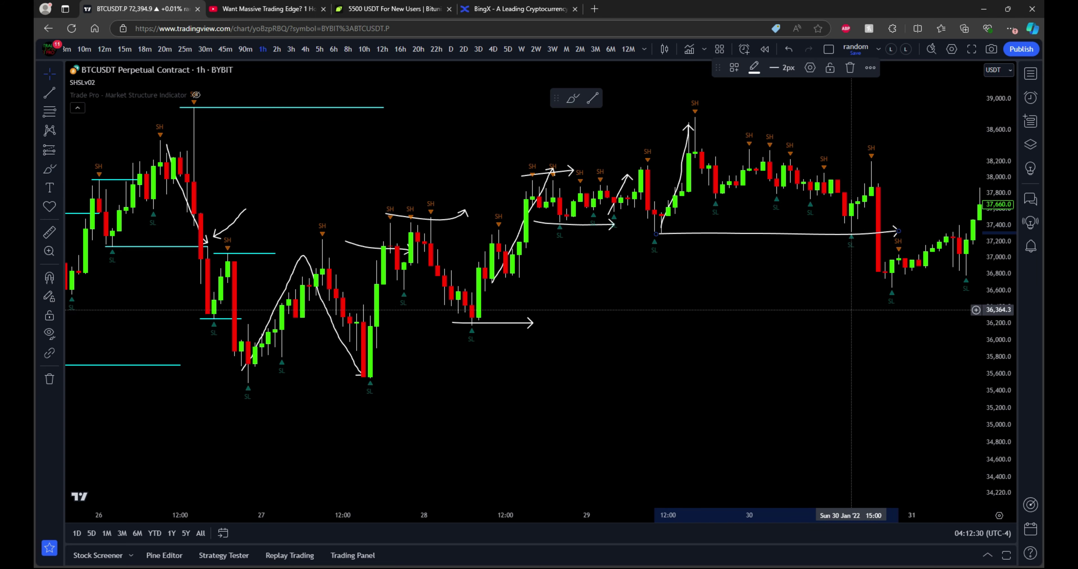
- Examine the chart from early February back through the marked late-January structure to the start of January 2022
{"action": "left_click_drag", "start_coordinate": [823, 315], "coordinate": [561, 336]}
{"action": "left_click_drag", "start_coordinate": [921, 343], "coordinate": [642, 358]}
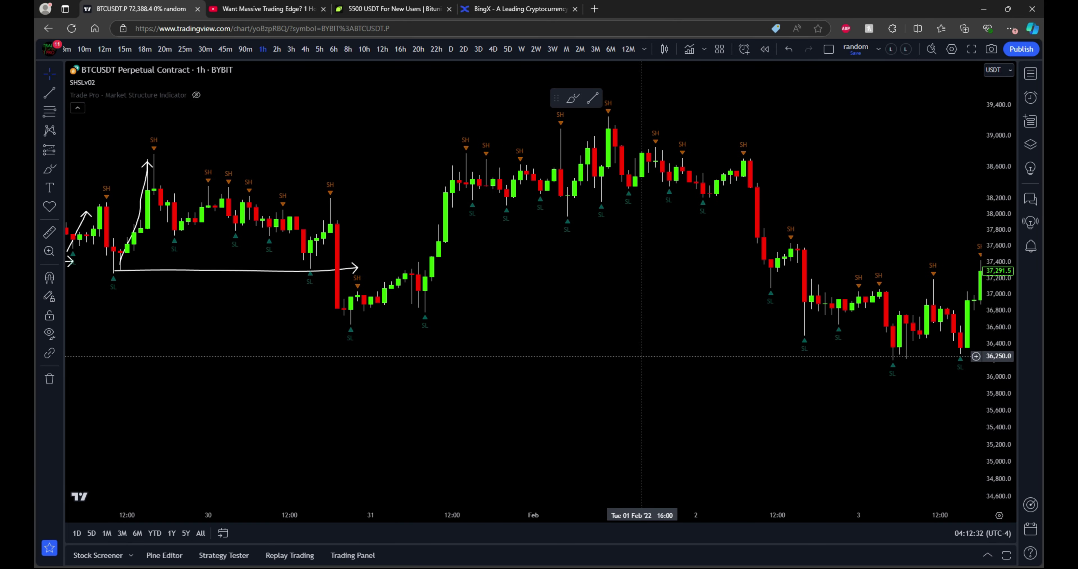
{"action": "scroll", "coordinate": [642, 358], "scroll_direction": "down", "scroll_amount": 5}
{"action": "left_click_drag", "start_coordinate": [797, 348], "coordinate": [828, 366]}
{"action": "scroll", "coordinate": [753, 375], "scroll_direction": "down", "scroll_amount": 4}
{"action": "left_click_drag", "start_coordinate": [999, 272], "coordinate": [999, 370]}
{"action": "left_click_drag", "start_coordinate": [433, 137], "coordinate": [601, 221]}
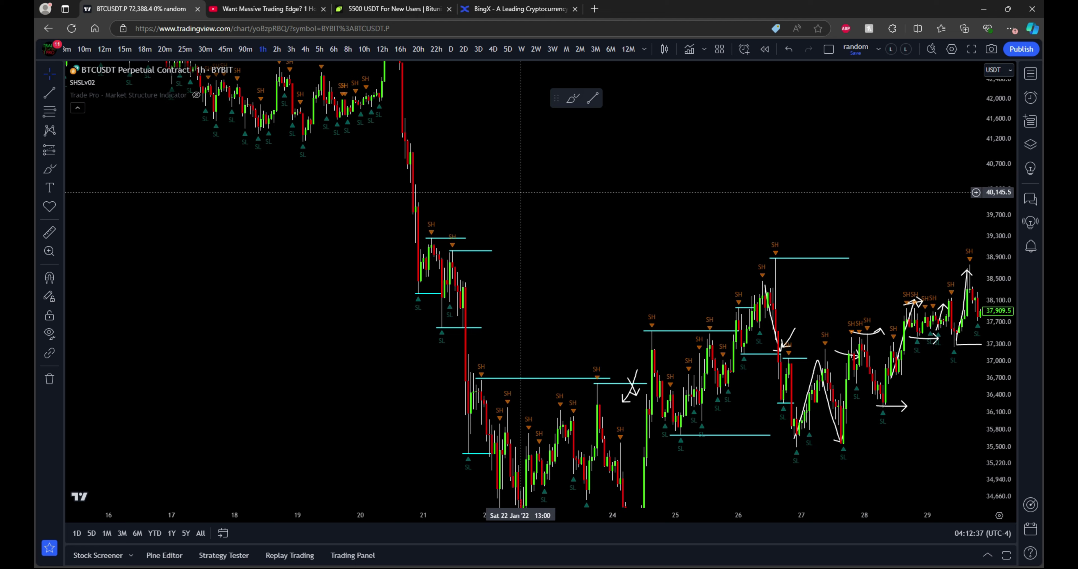
{"action": "left_click_drag", "start_coordinate": [502, 125], "coordinate": [885, 301]}
{"action": "scroll", "coordinate": [885, 300], "scroll_direction": "down", "scroll_amount": 6}
{"action": "scroll", "coordinate": [885, 300], "scroll_direction": "down", "scroll_amount": 1}
{"action": "left_click_drag", "start_coordinate": [190, 168], "coordinate": [457, 322]}
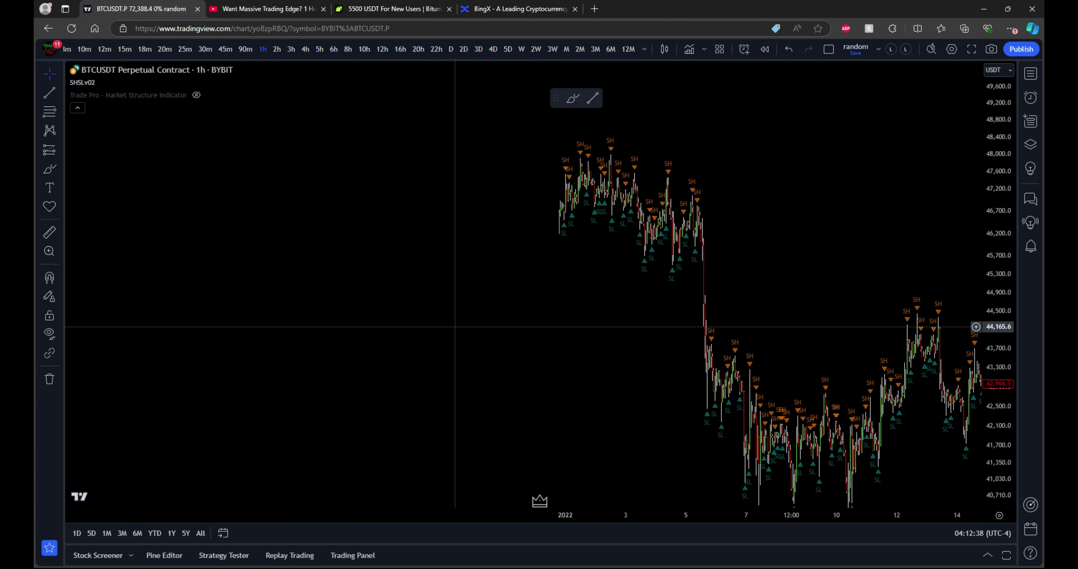
{"action": "scroll", "coordinate": [604, 388], "scroll_direction": "up", "scroll_amount": 1}
{"action": "scroll", "coordinate": [604, 388], "scroll_direction": "up", "scroll_amount": 2}
{"action": "left_click_drag", "start_coordinate": [502, 259], "coordinate": [604, 270]}
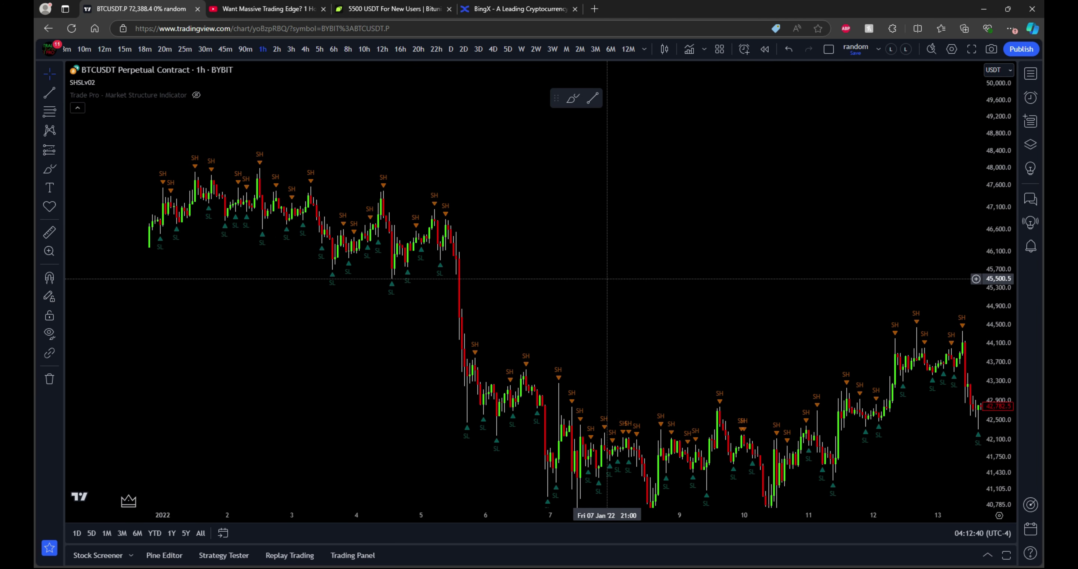
{"action": "right_click", "coordinate": [600, 236]}
{"action": "left_click", "coordinate": [660, 460]}
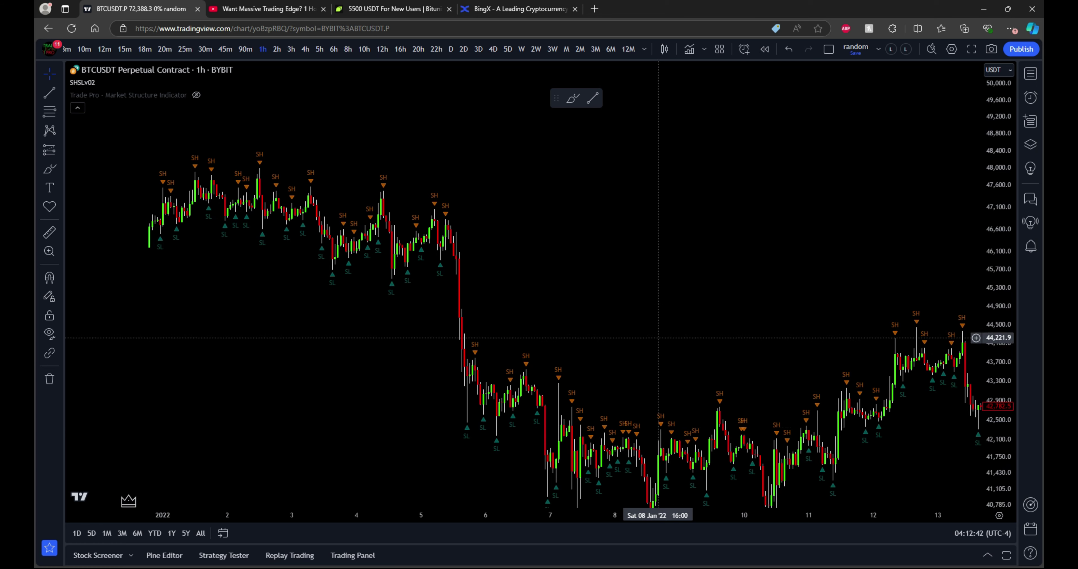
{"action": "left_click_drag", "start_coordinate": [669, 338], "coordinate": [640, 305]}
{"action": "left_click_drag", "start_coordinate": [499, 106], "coordinate": [447, 122]}
- View the market structure test results in the YouTube video, return to the TradingView chart and examine early January's price action
{"action": "key", "text": "ctrl+Tab"}
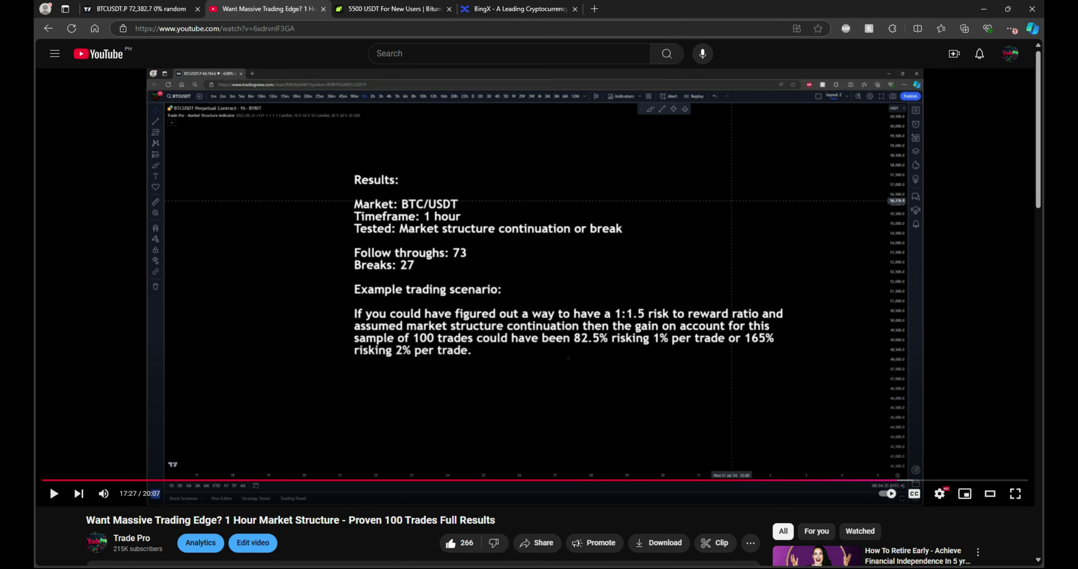
{"action": "left_click", "coordinate": [142, 9]}
{"action": "left_click_drag", "start_coordinate": [566, 286], "coordinate": [589, 267]}
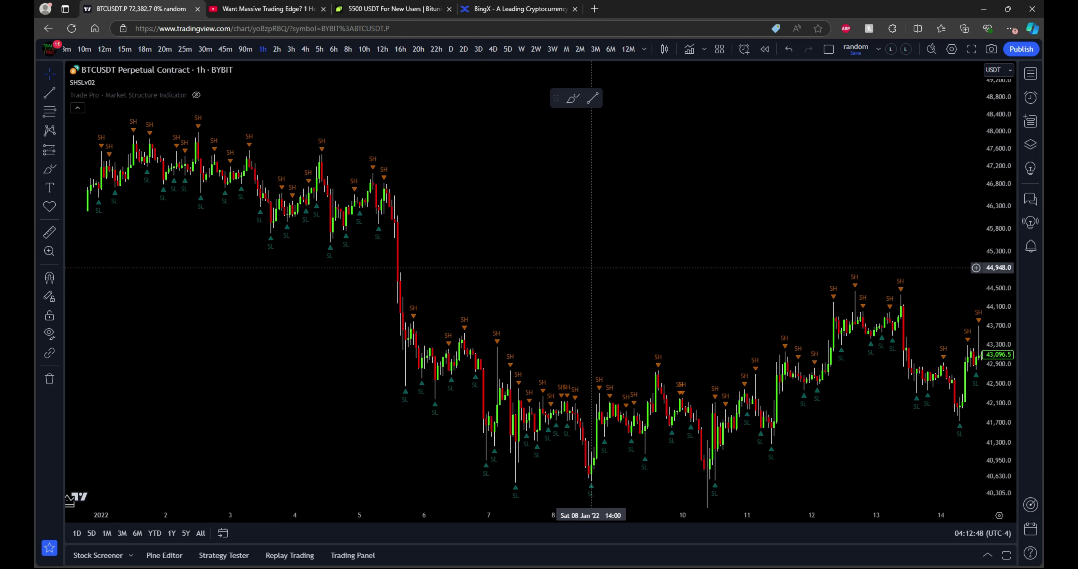
{"action": "scroll", "coordinate": [569, 286], "scroll_direction": "up", "scroll_amount": 3}
{"action": "left_click_drag", "start_coordinate": [469, 267], "coordinate": [640, 252]}
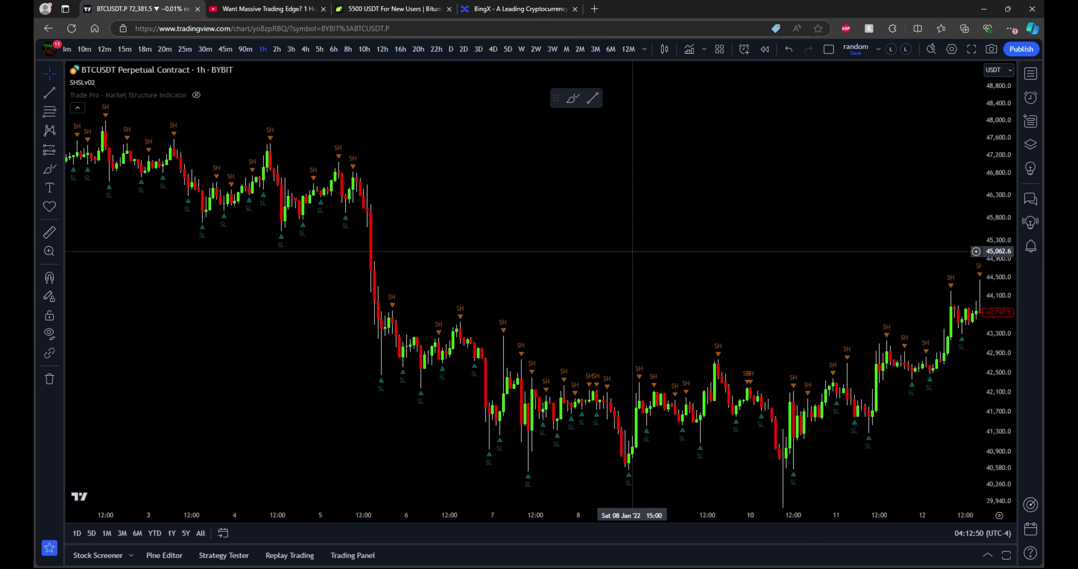
{"action": "left_click_drag", "start_coordinate": [698, 279], "coordinate": [728, 297]}
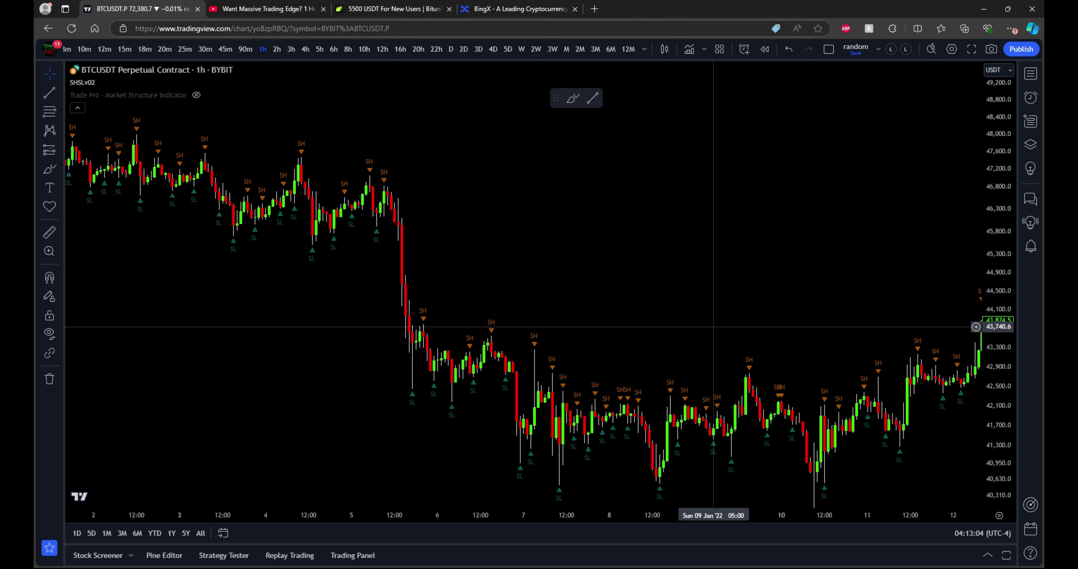
{"action": "mouse_move", "coordinate": [617, 302]}
{"action": "left_mouse_down"}
{"action": "mouse_move", "coordinate": [607, 298]}
{"action": "mouse_move", "coordinate": [608, 320]}
{"action": "left_mouse_up"}
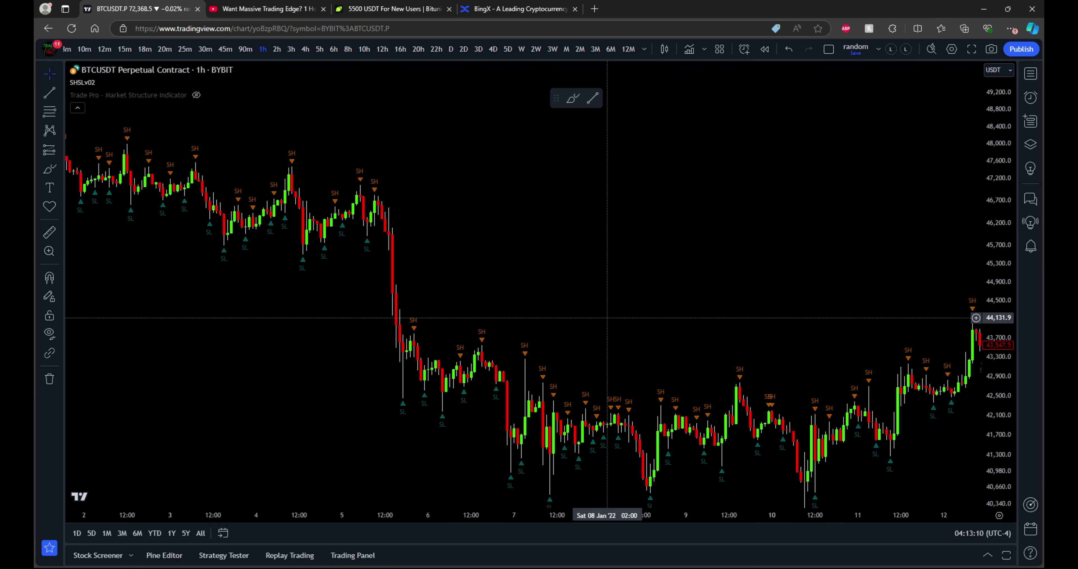